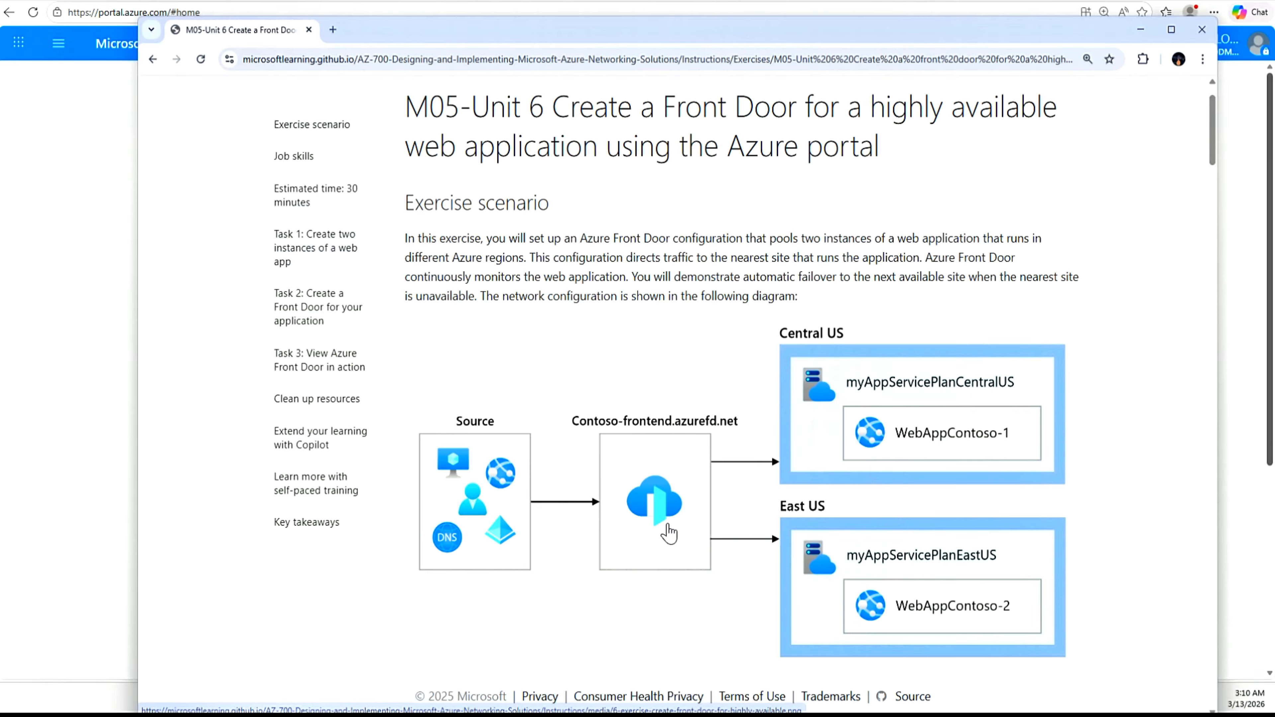
- Read the exercise scenario, job skills and Task 1 instructions, then move the instructions window away to uncover the Azure portal
scroll(667, 532, "down", 5)
scroll(574, 507, "down", 2)
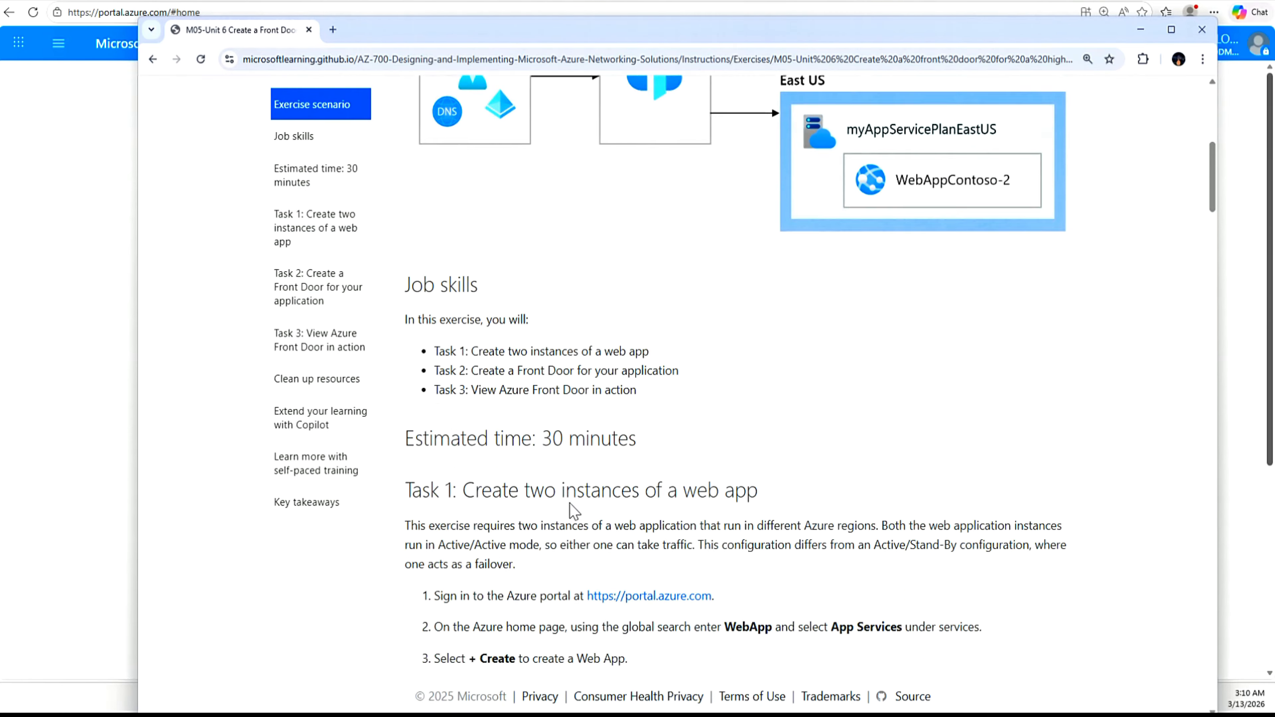
scroll(571, 505, "down", 4)
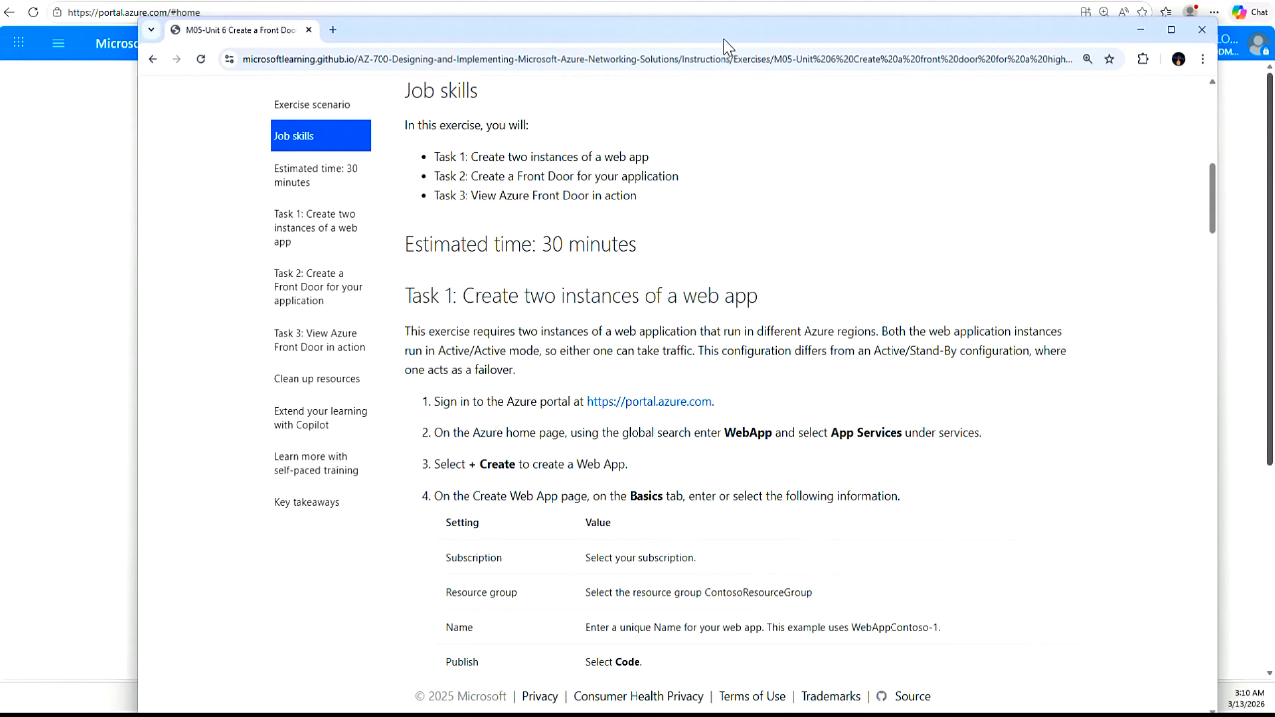
left_click_drag(731, 34, 1274, 402)
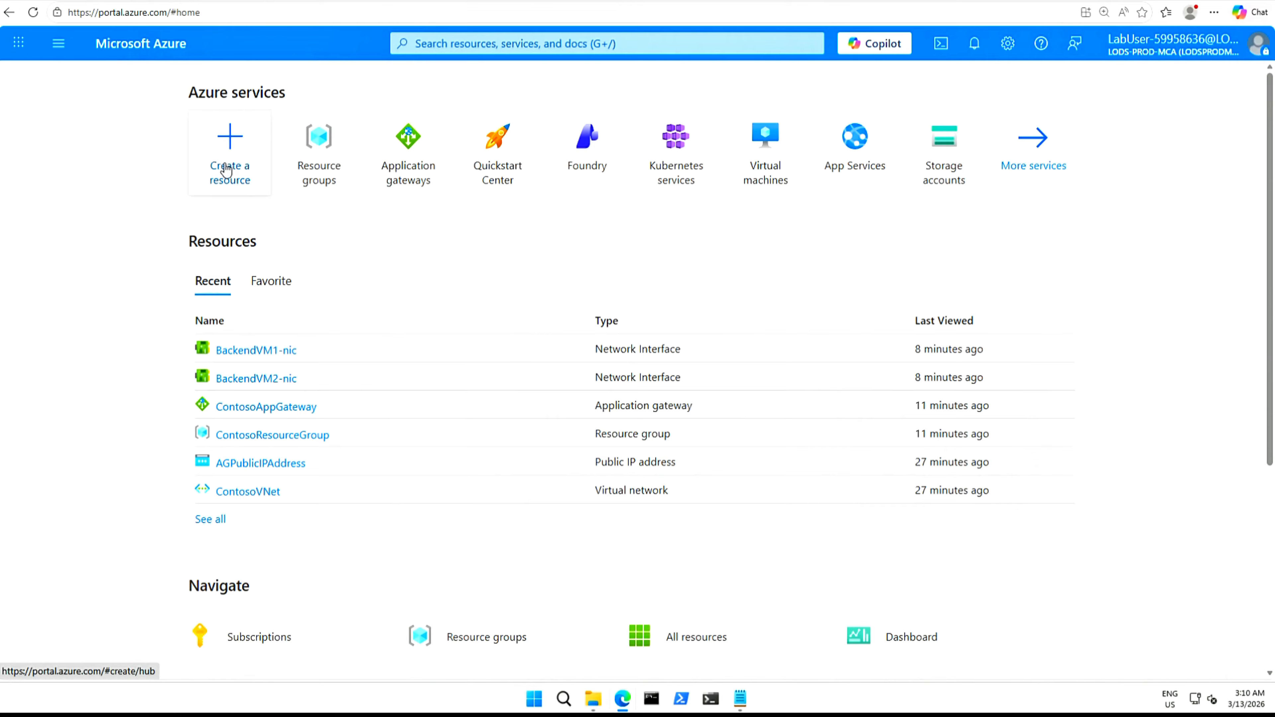
- Search the portal for "web app", open App Services and start creating a Web App
left_click(494, 46)
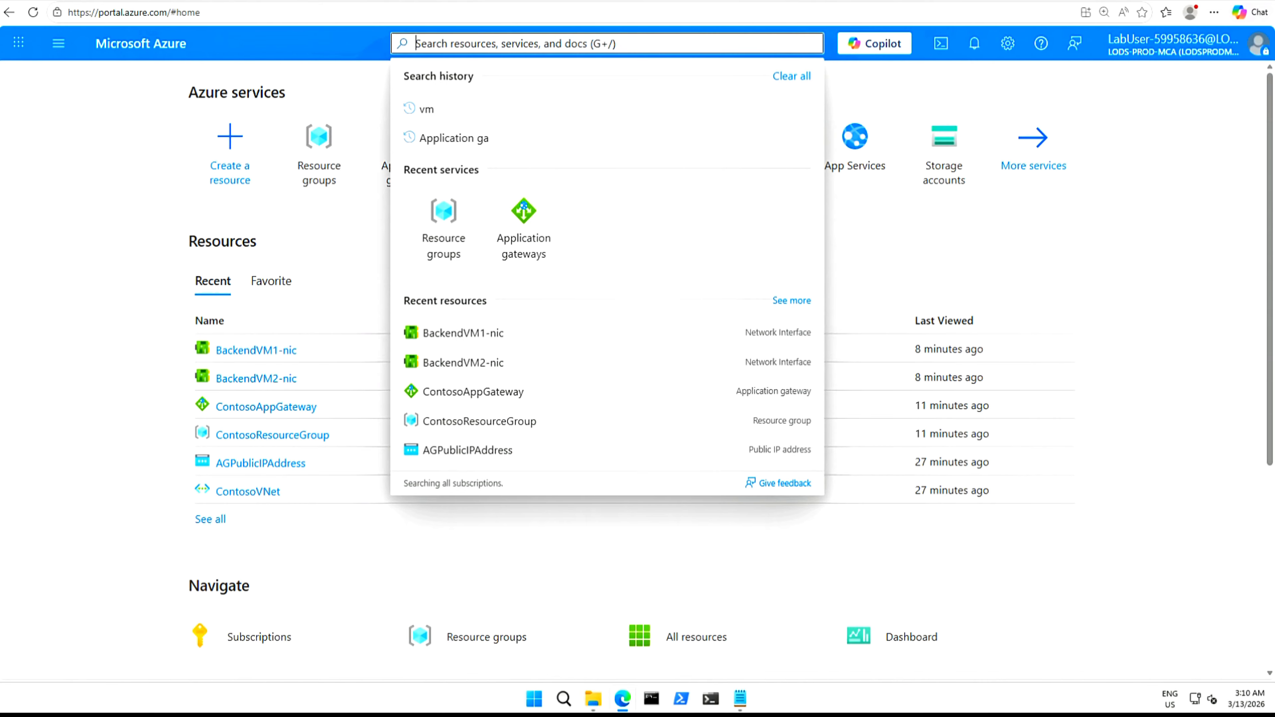
type("web app")
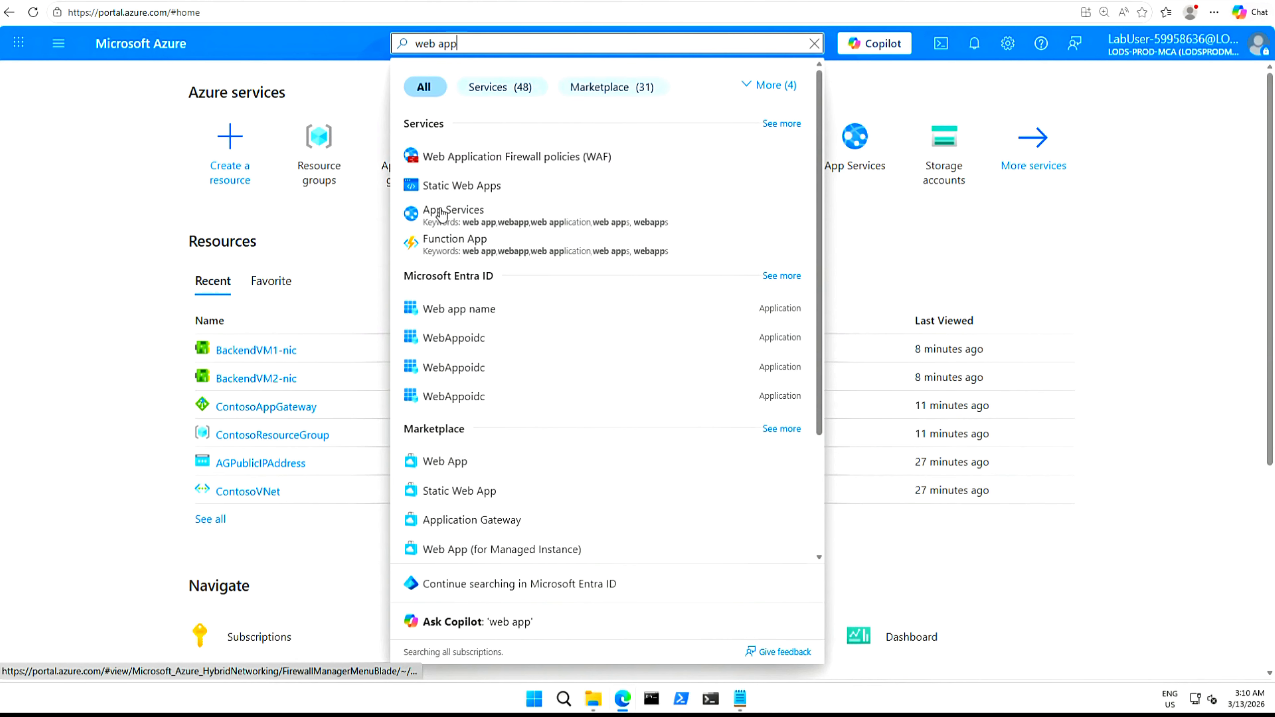
left_click(452, 212)
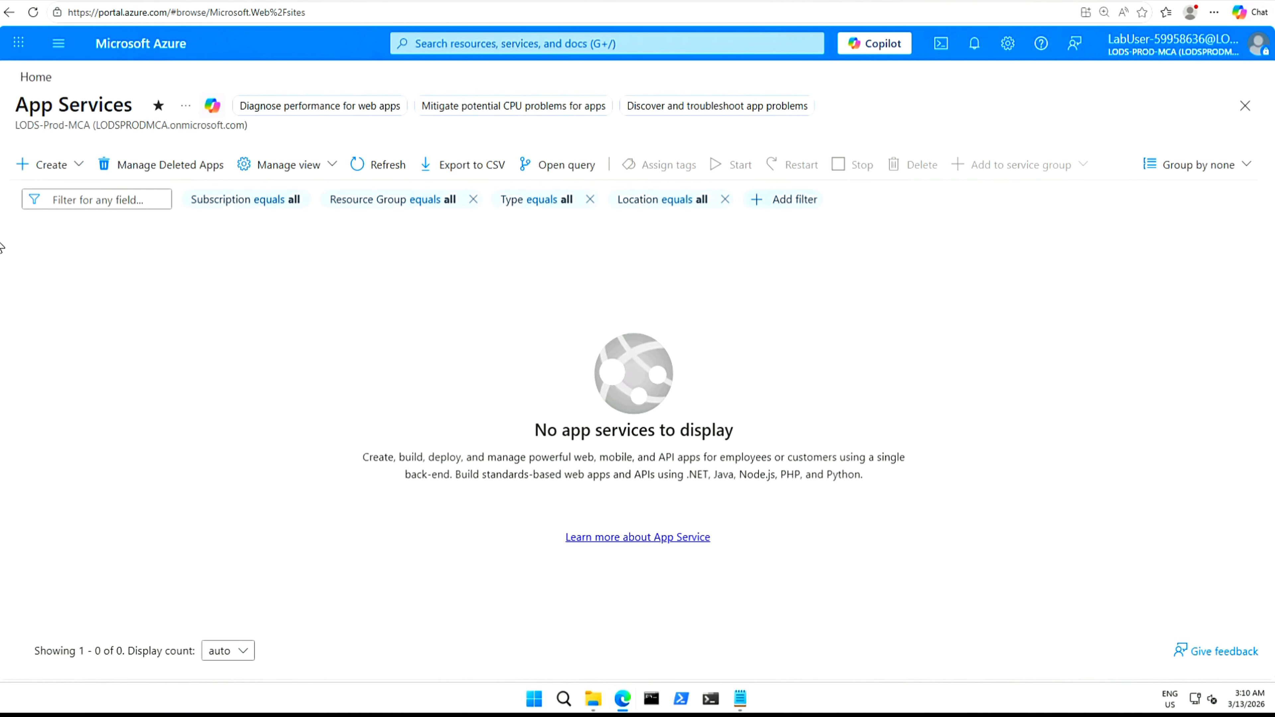
left_click(74, 168)
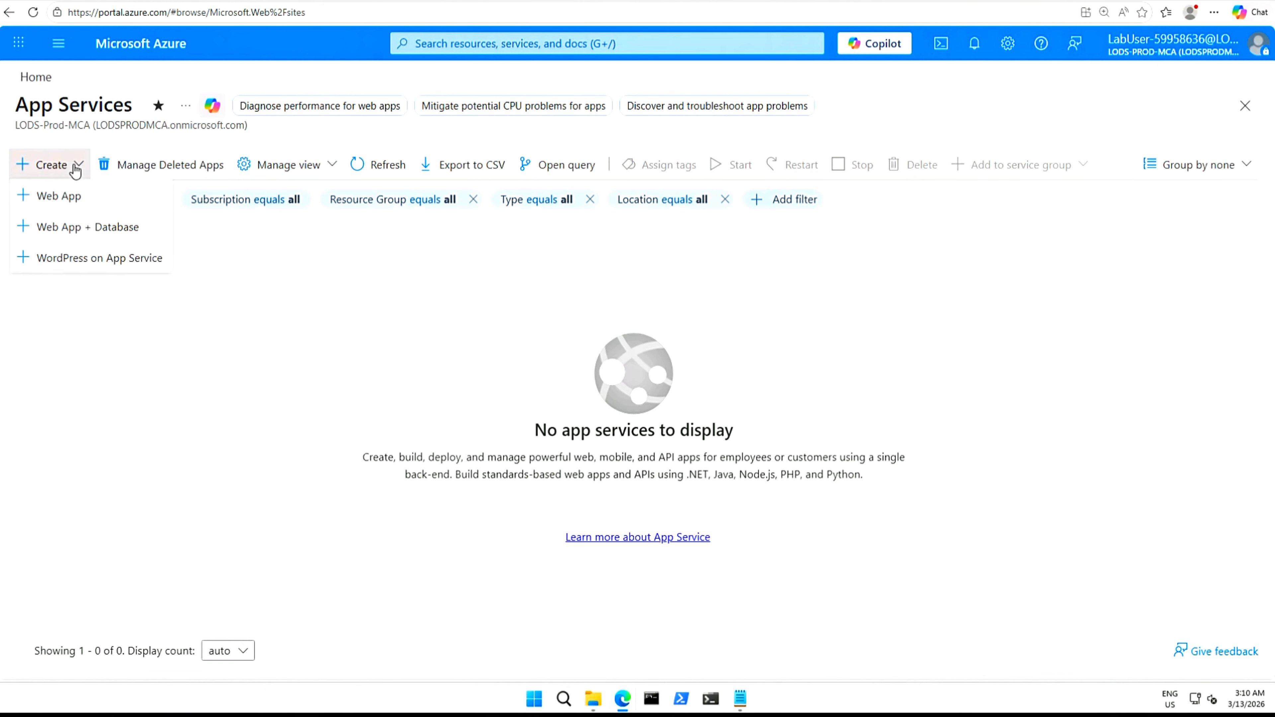
left_click(59, 198)
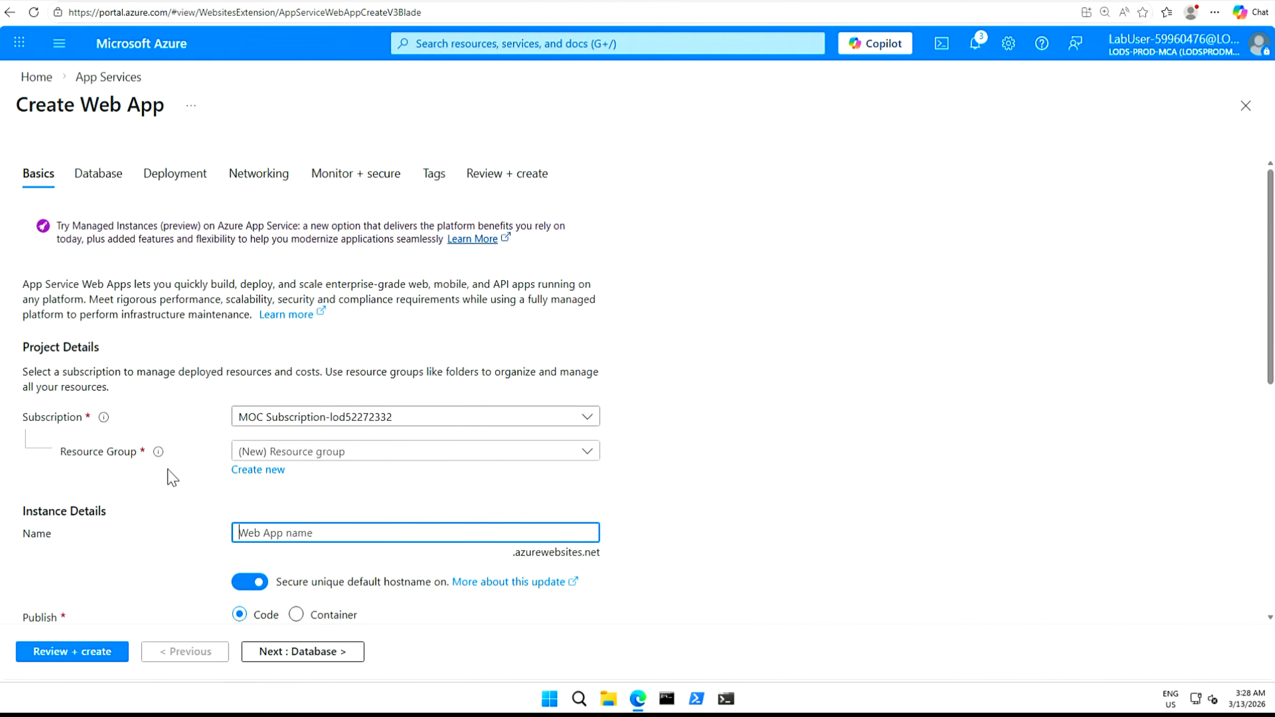
- Create a new resource group named ContosoResourceGroup for the web app
left_click(259, 472)
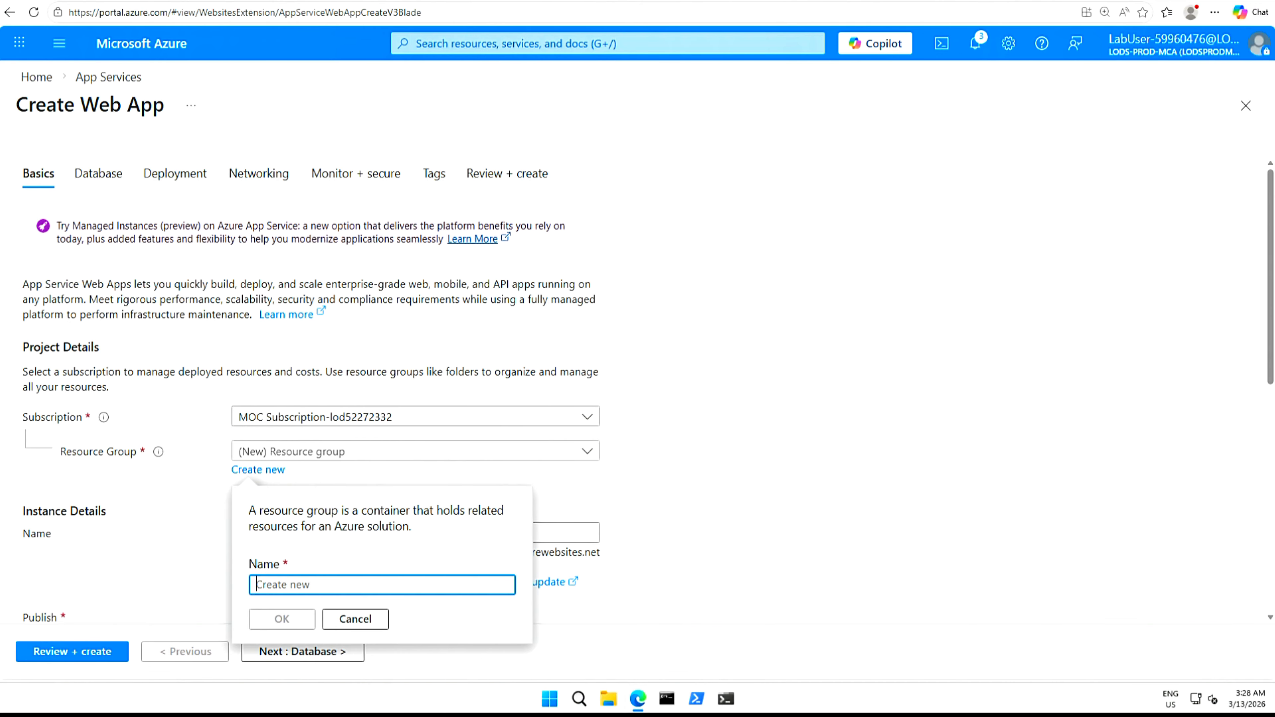
type("ContosoResourceGroup")
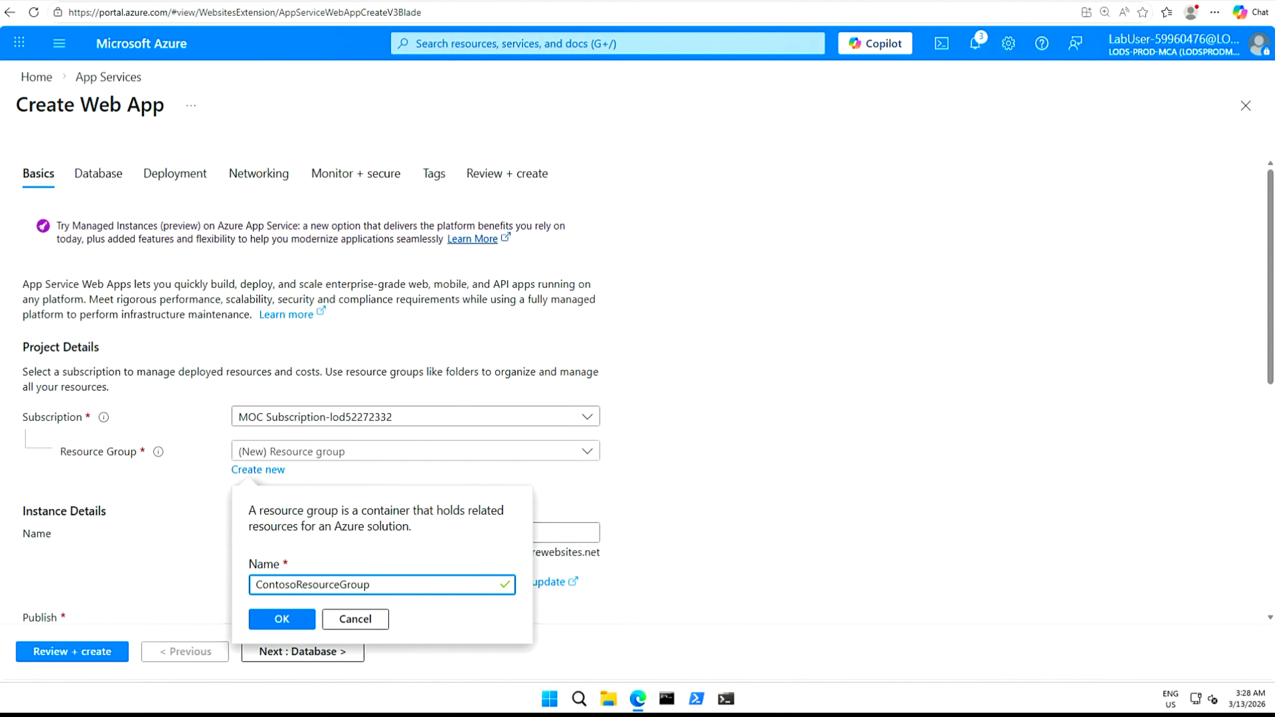
left_click(271, 619)
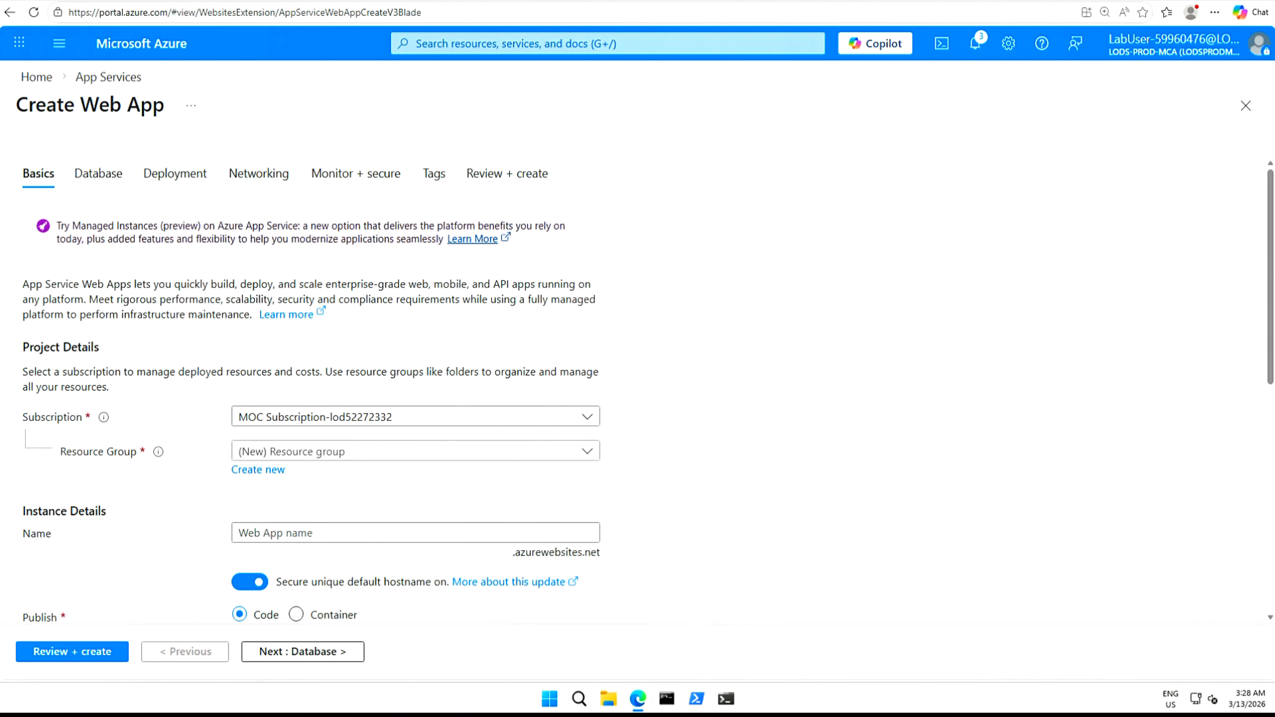
mouse_move(637, 698)
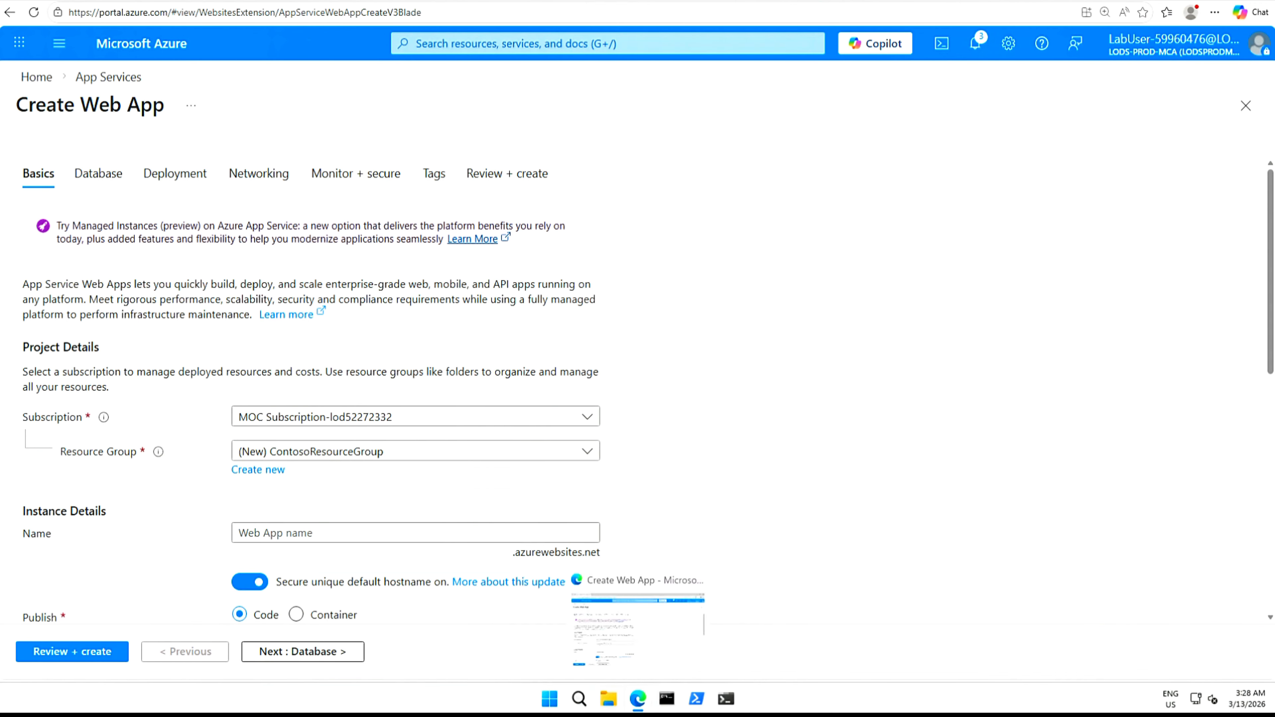
- Name the web app WebAppContoso-1-59960476 and set its runtime stack to .NET 8 (LTS)
scroll(854, 522, "down", 3)
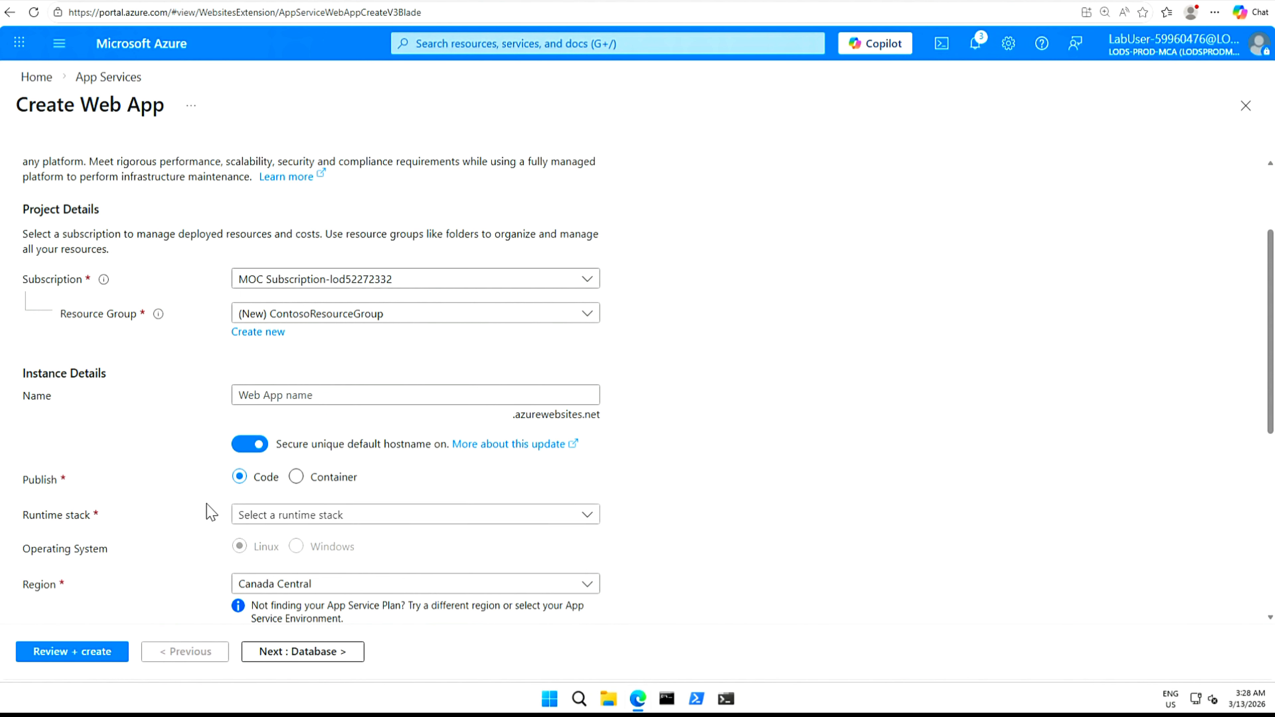
left_click(416, 396)
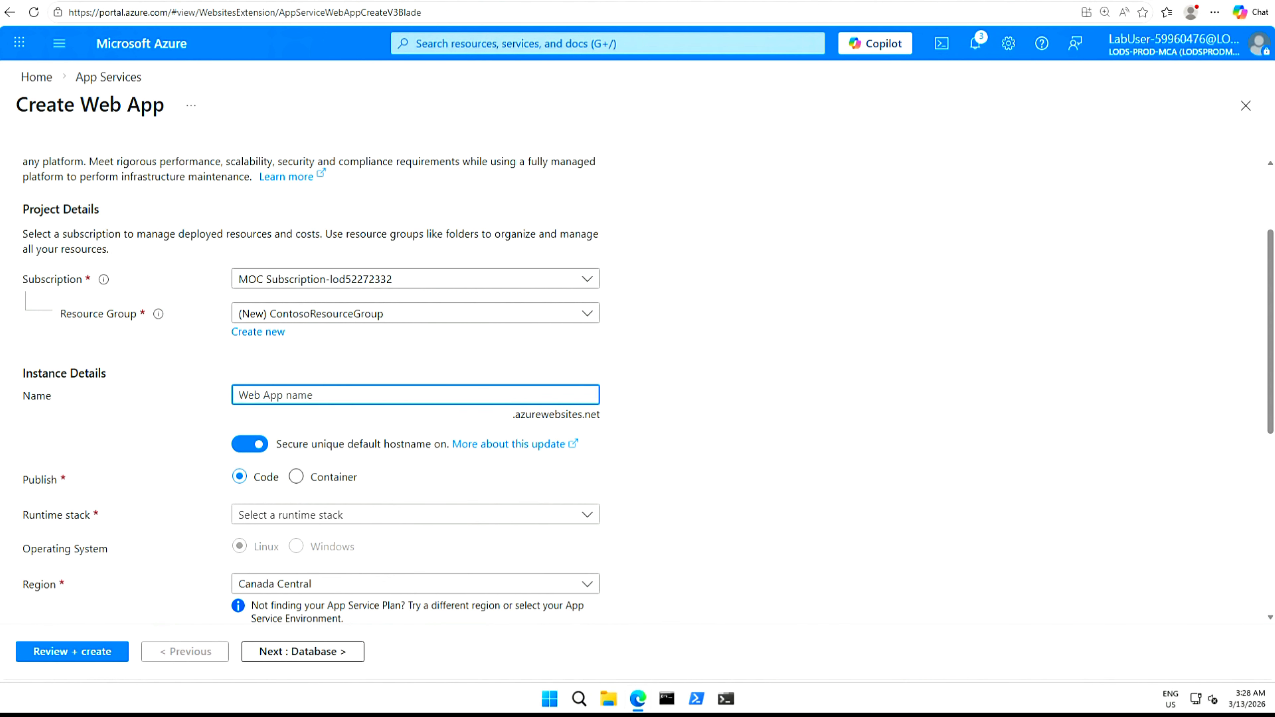
type("WebAppContoso-1-59960476")
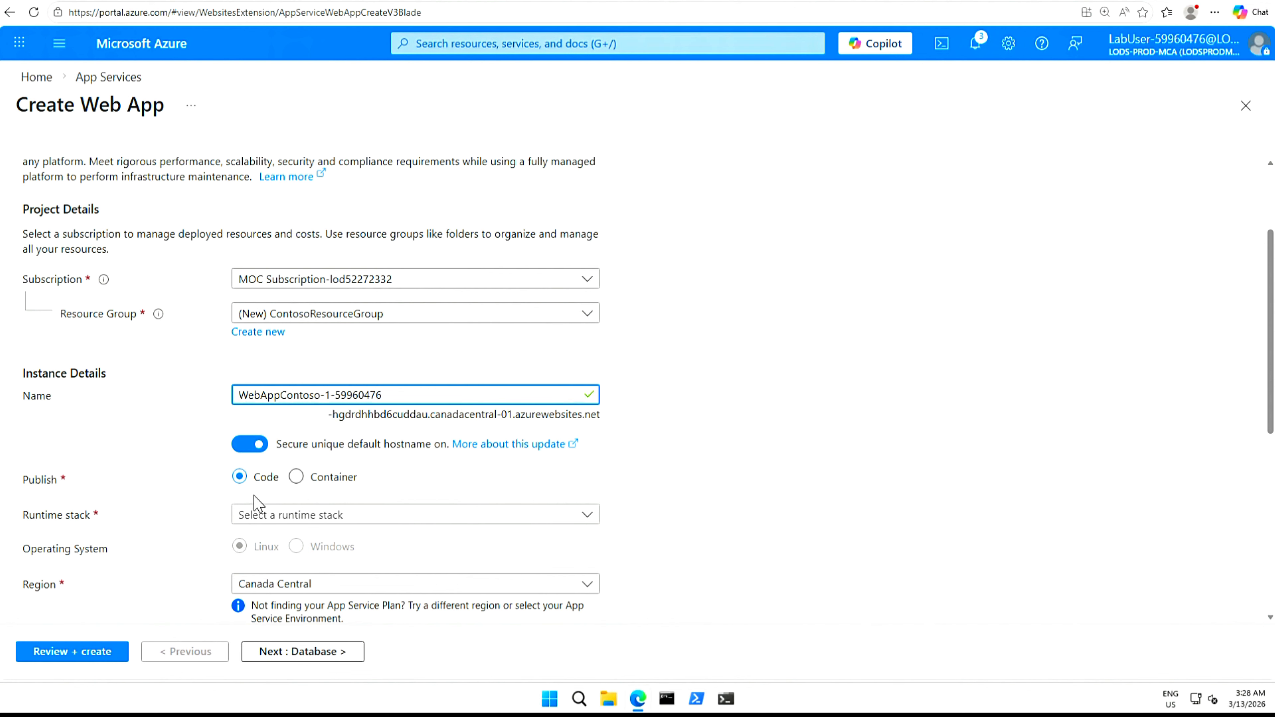
left_click(588, 522)
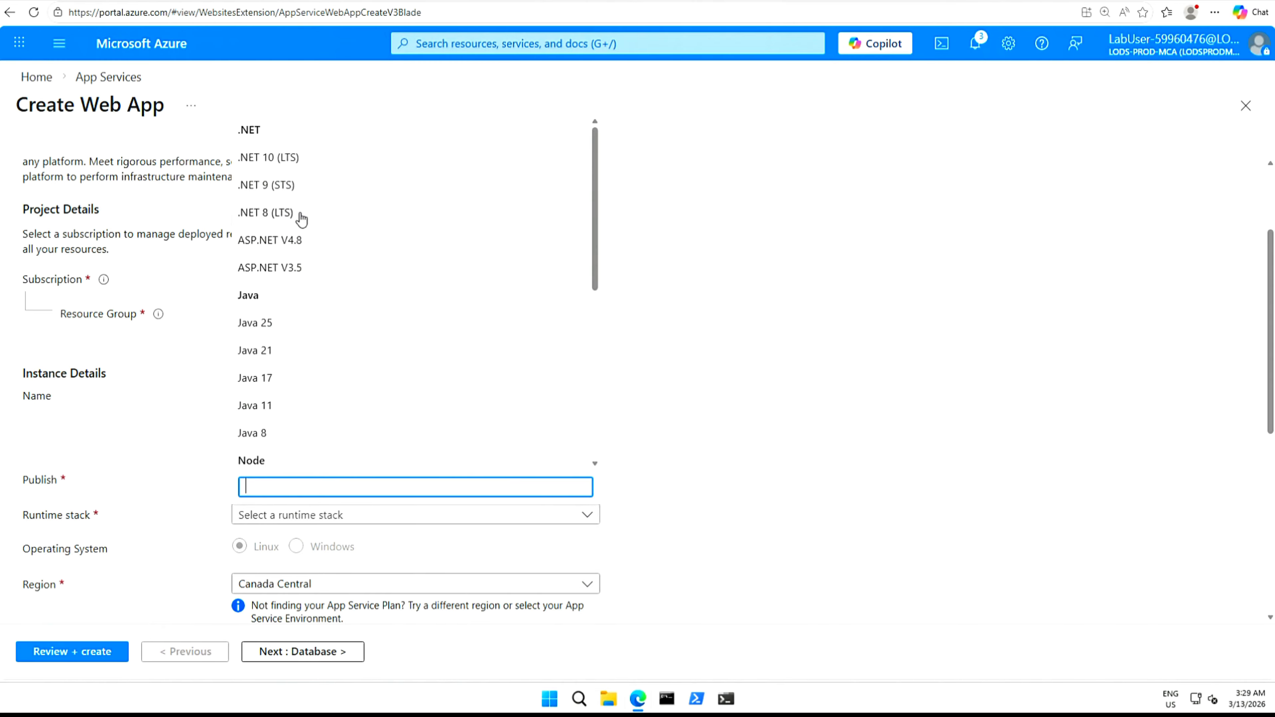
left_click(284, 221)
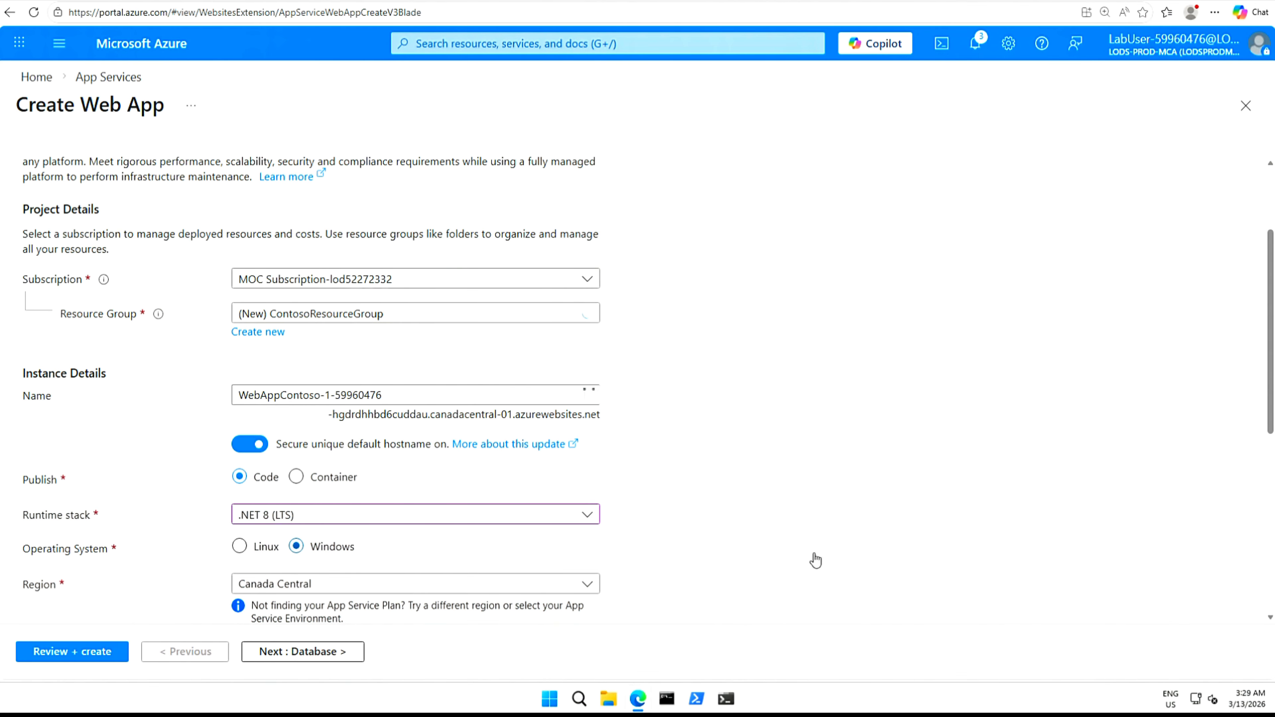
- Filter the regions by "central" and set the web app's region to Central US
left_click_drag(1269, 427, 1256, 508)
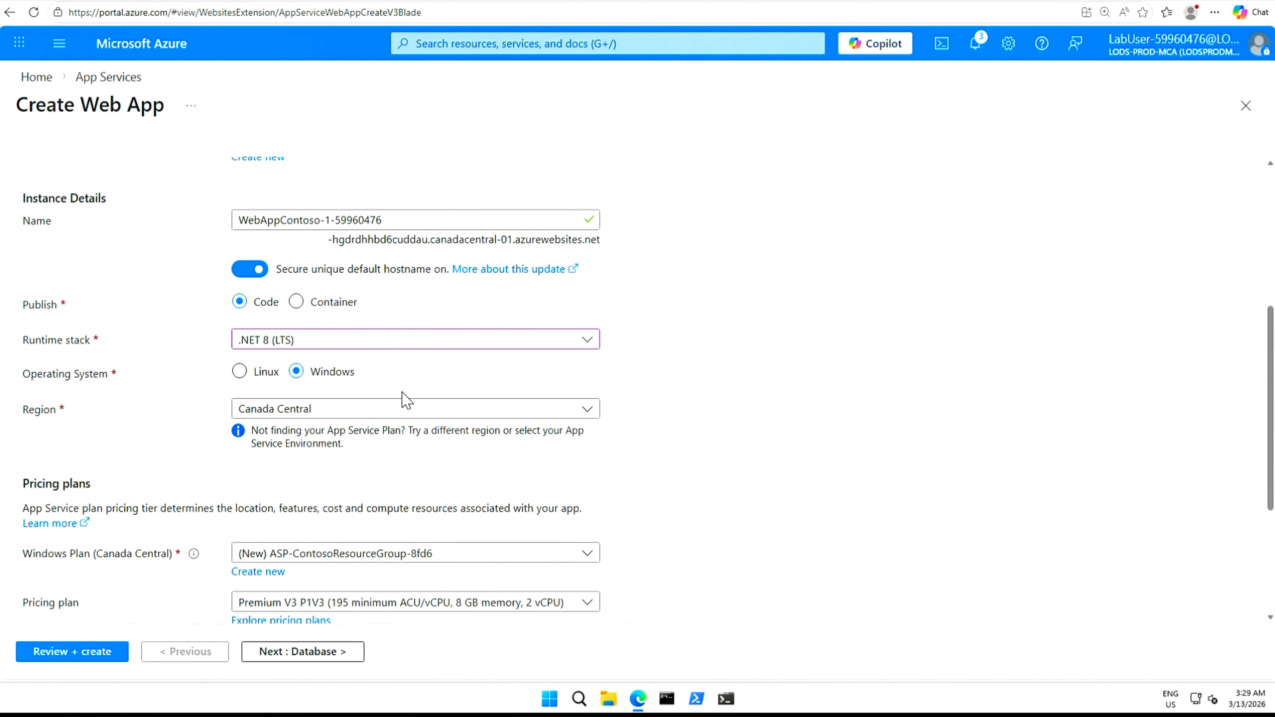
left_click(586, 409)
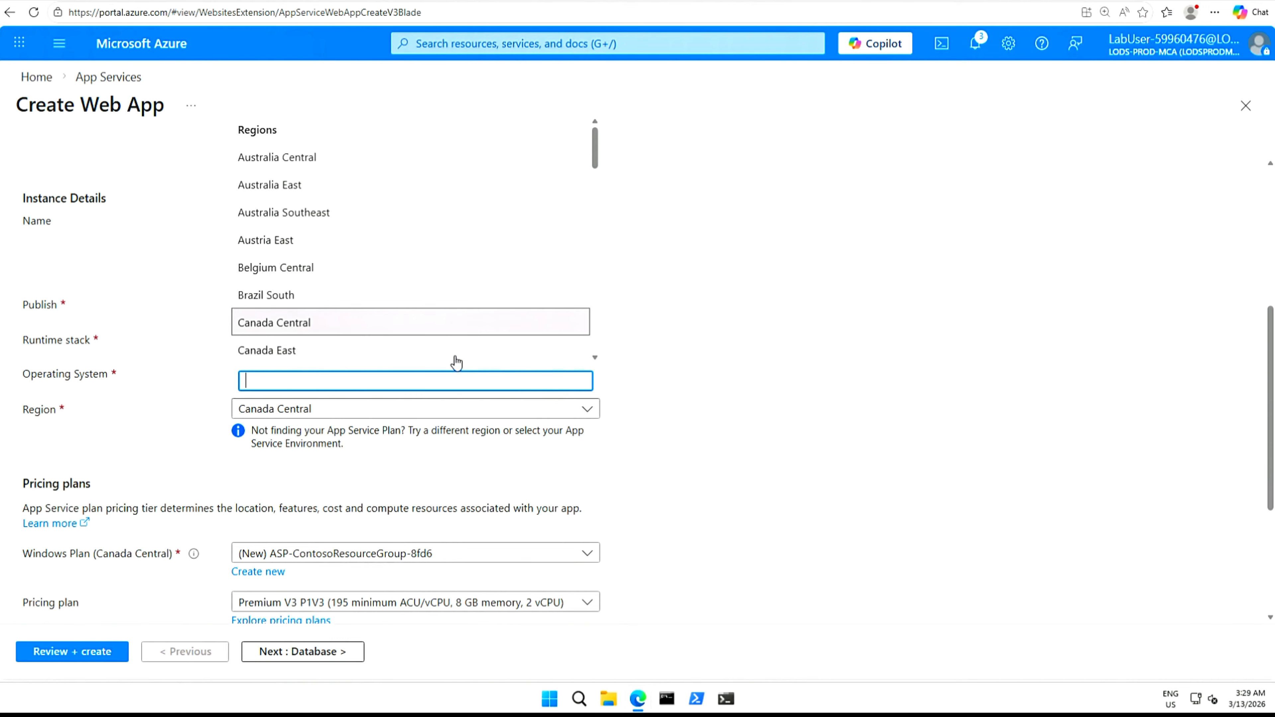
type("ce")
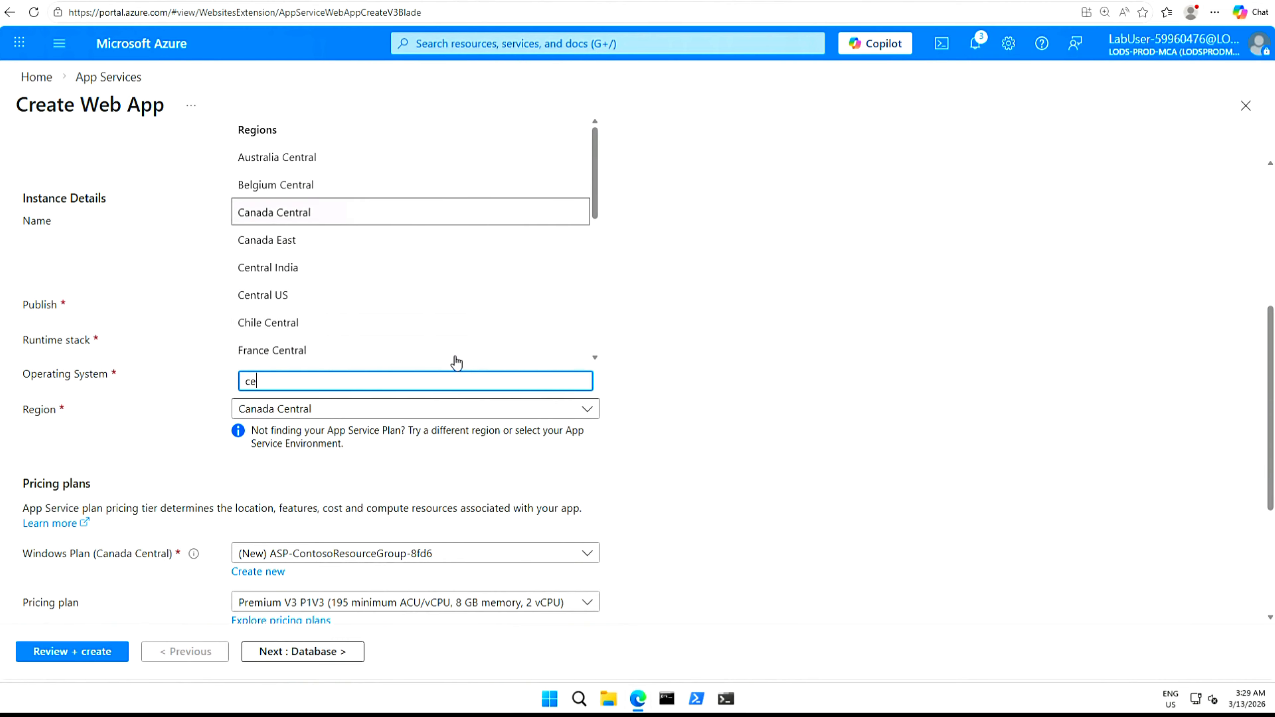
type("ntral")
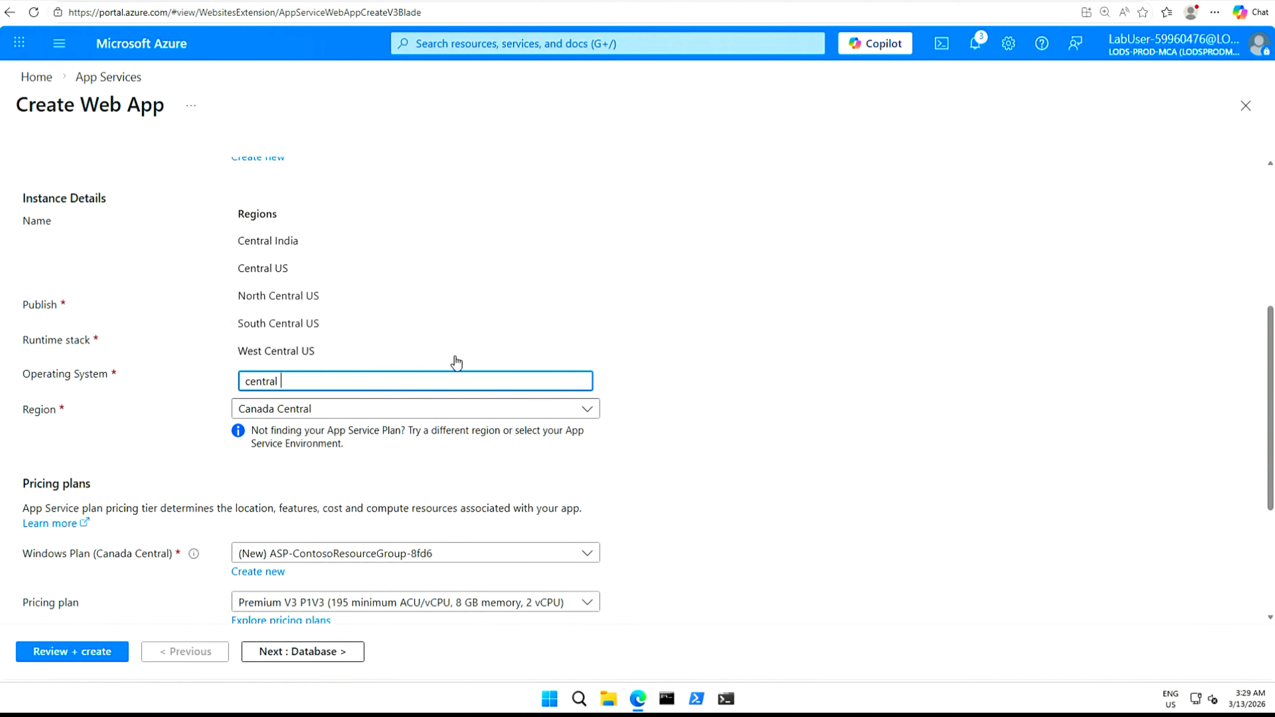
left_click(304, 271)
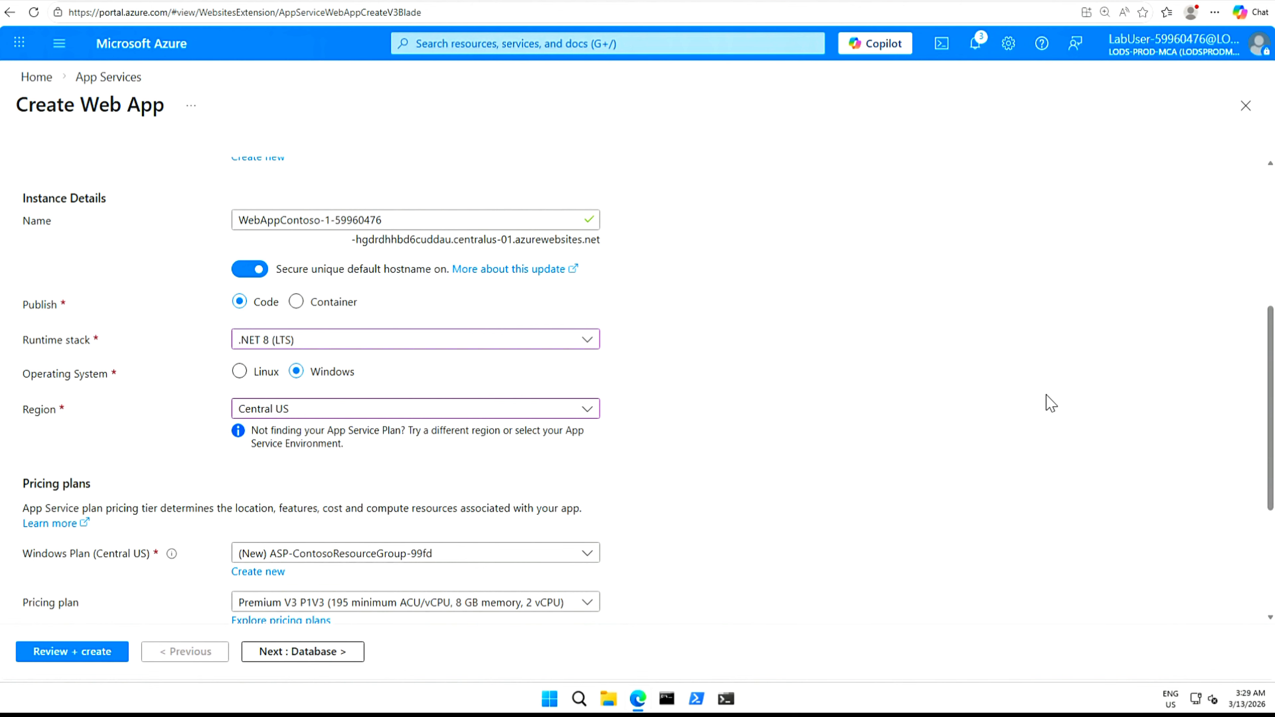
- Create a new Windows App Service plan named myAppServicePlanOne59960476 for the web app
scroll(1048, 402, "down", 3)
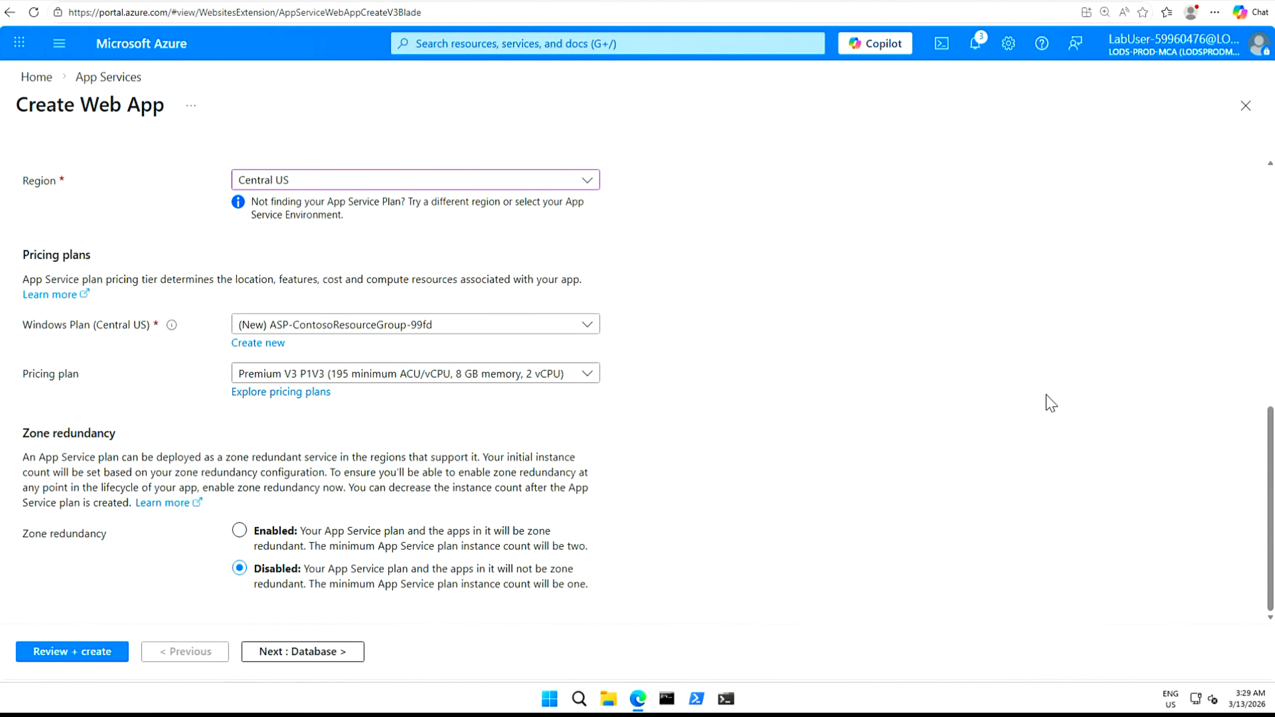
left_click(268, 348)
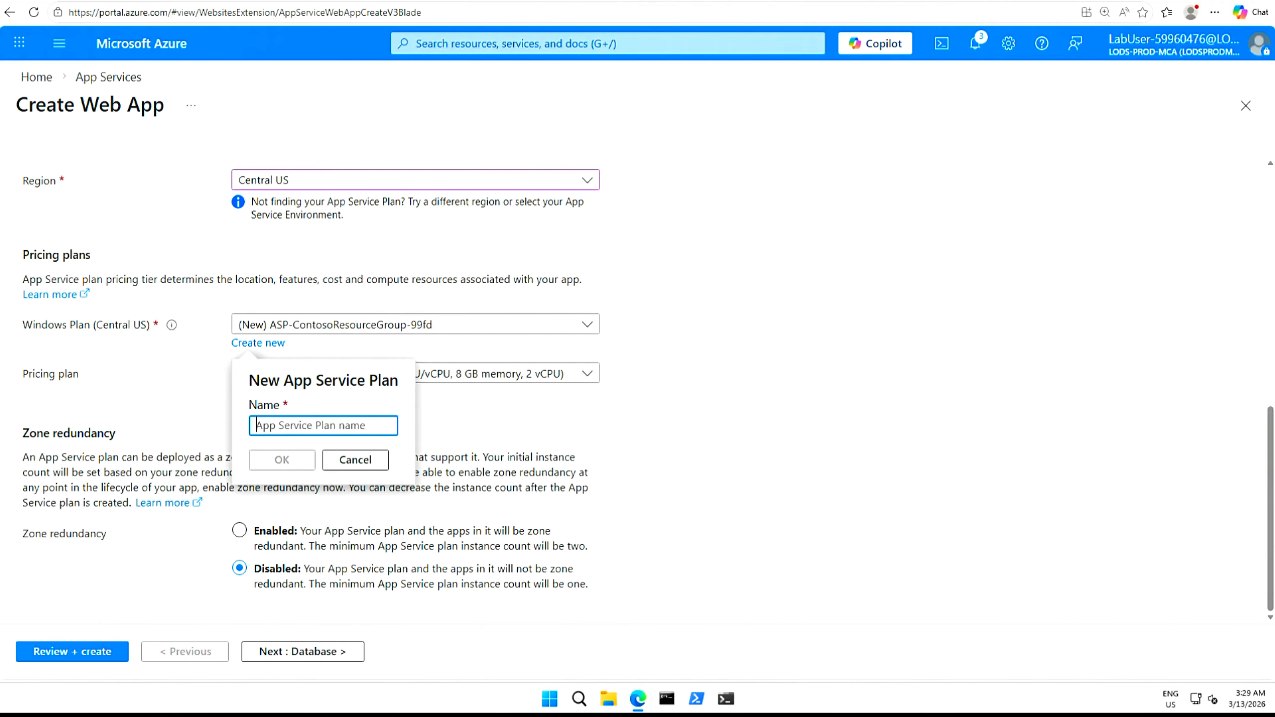
type("myAppServicePlanOne59960476")
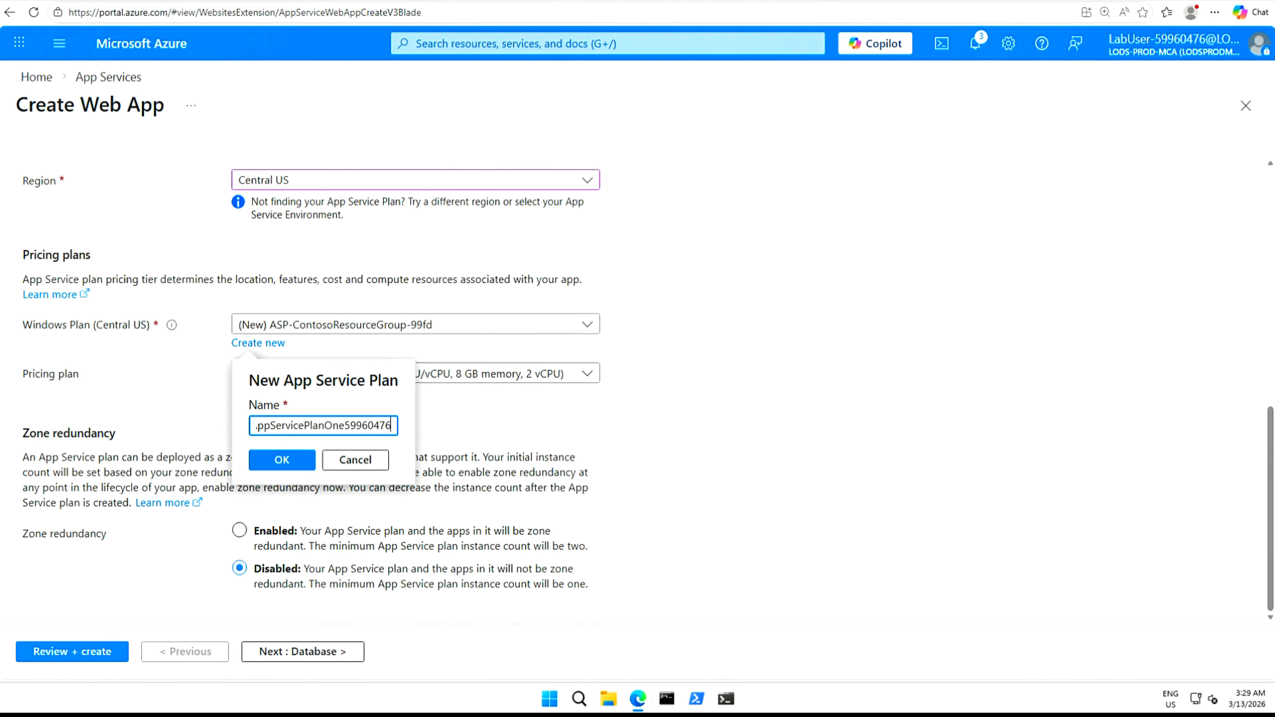
left_click(288, 462)
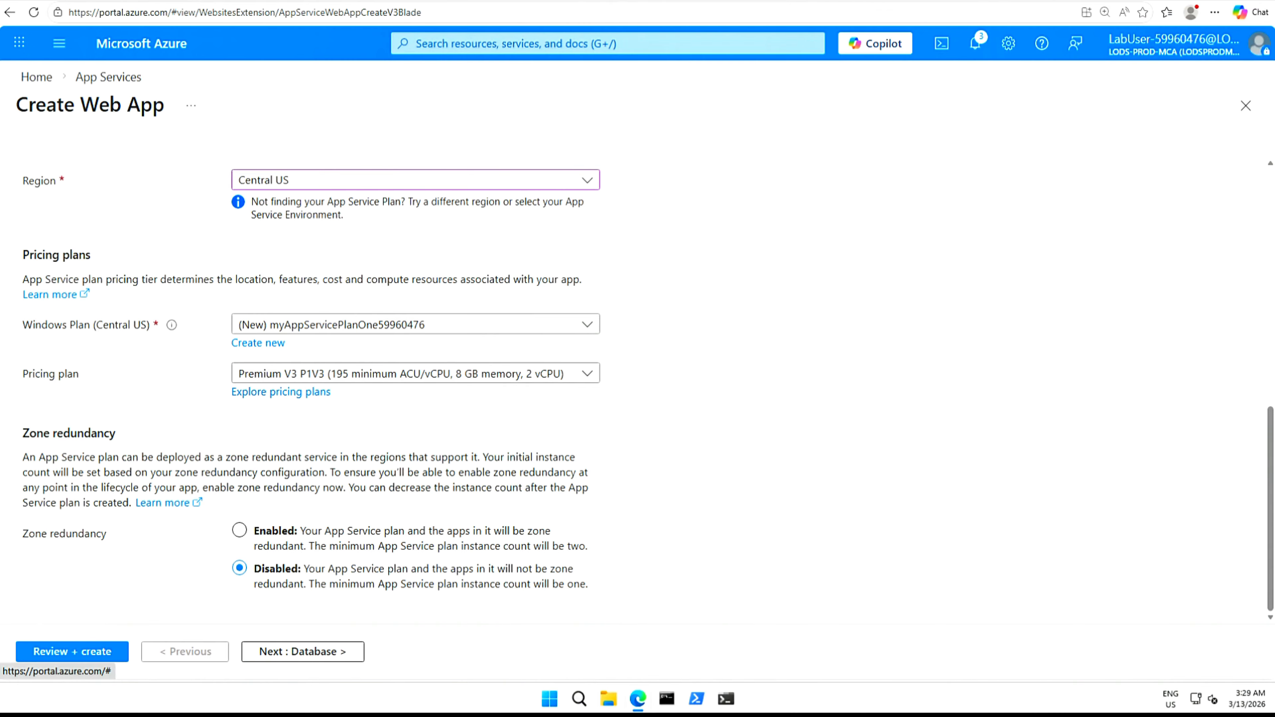
- Explore the pricing plans and apply the legacy Standard S1 plan to the App Service plan
left_click(307, 392)
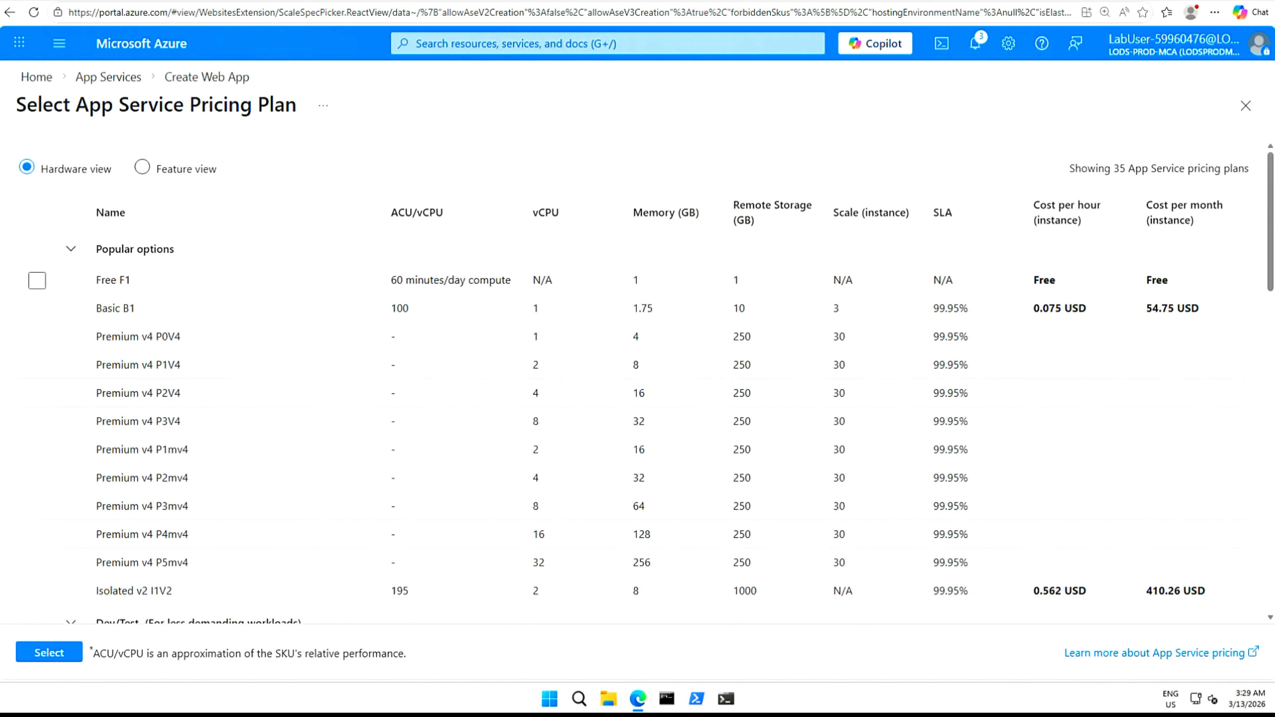
scroll(37, 421, "down", 4)
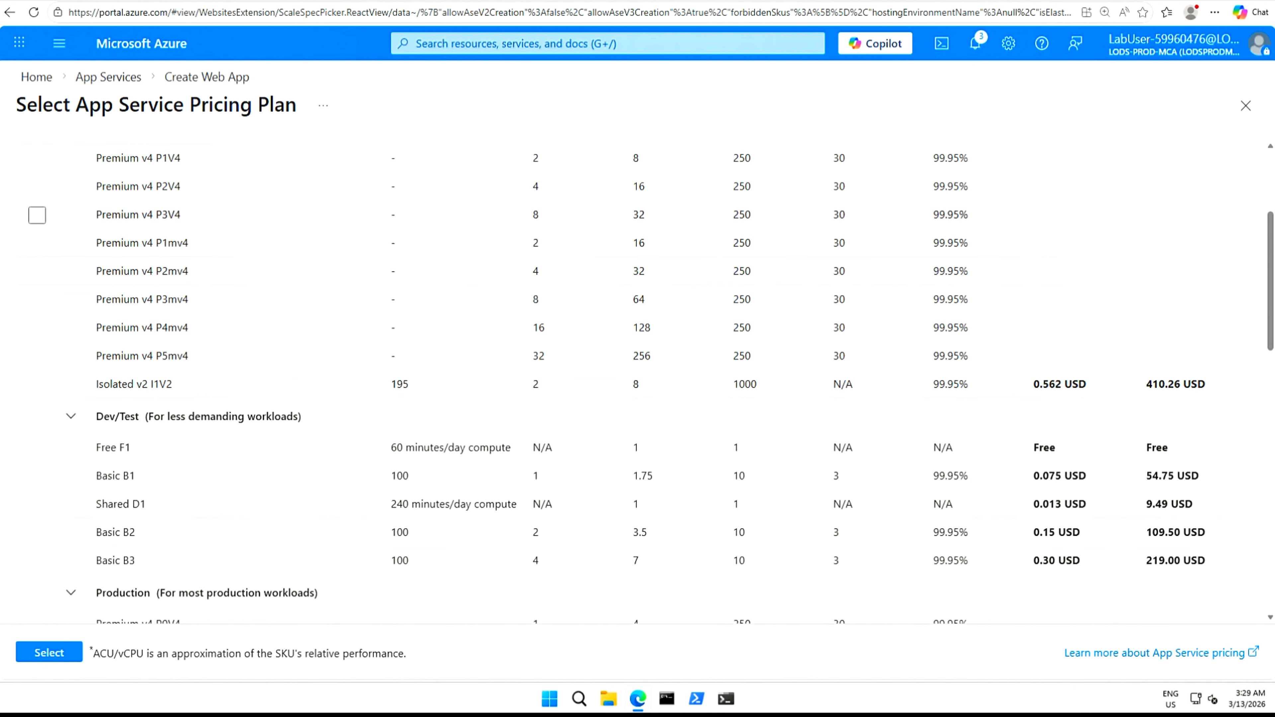
scroll(127, 431, "down", 3)
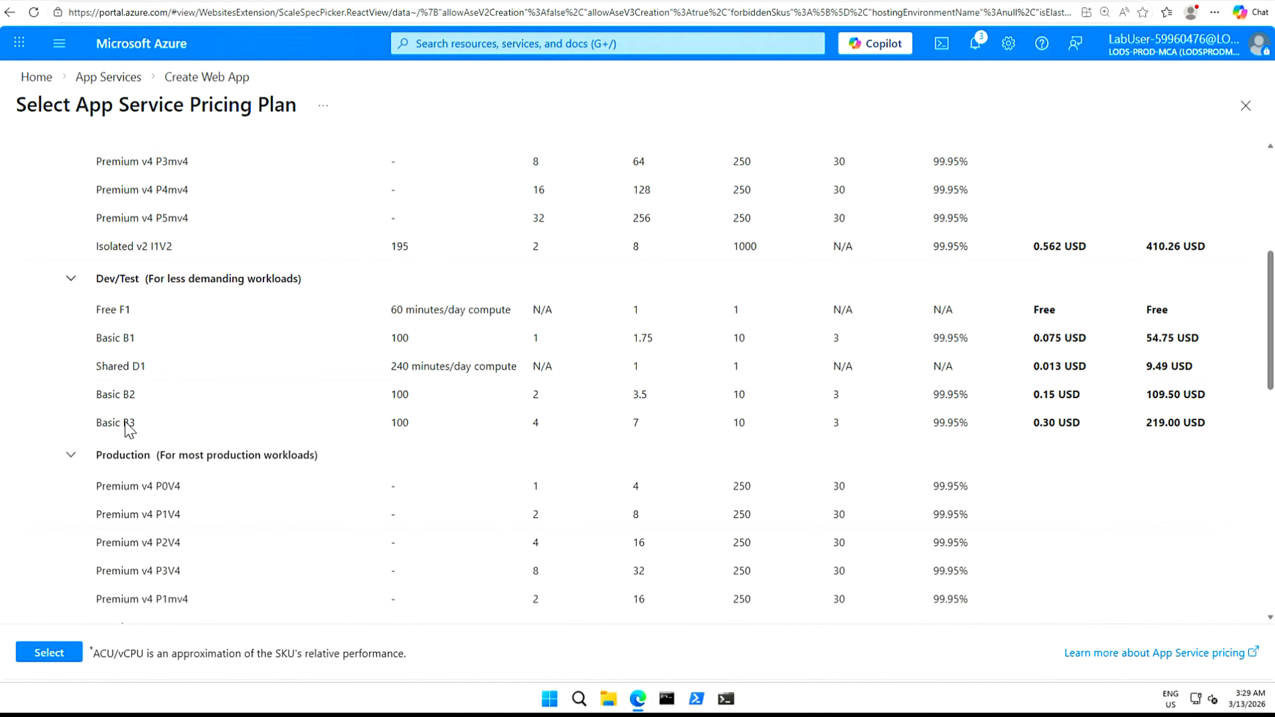
scroll(126, 431, "down", 13)
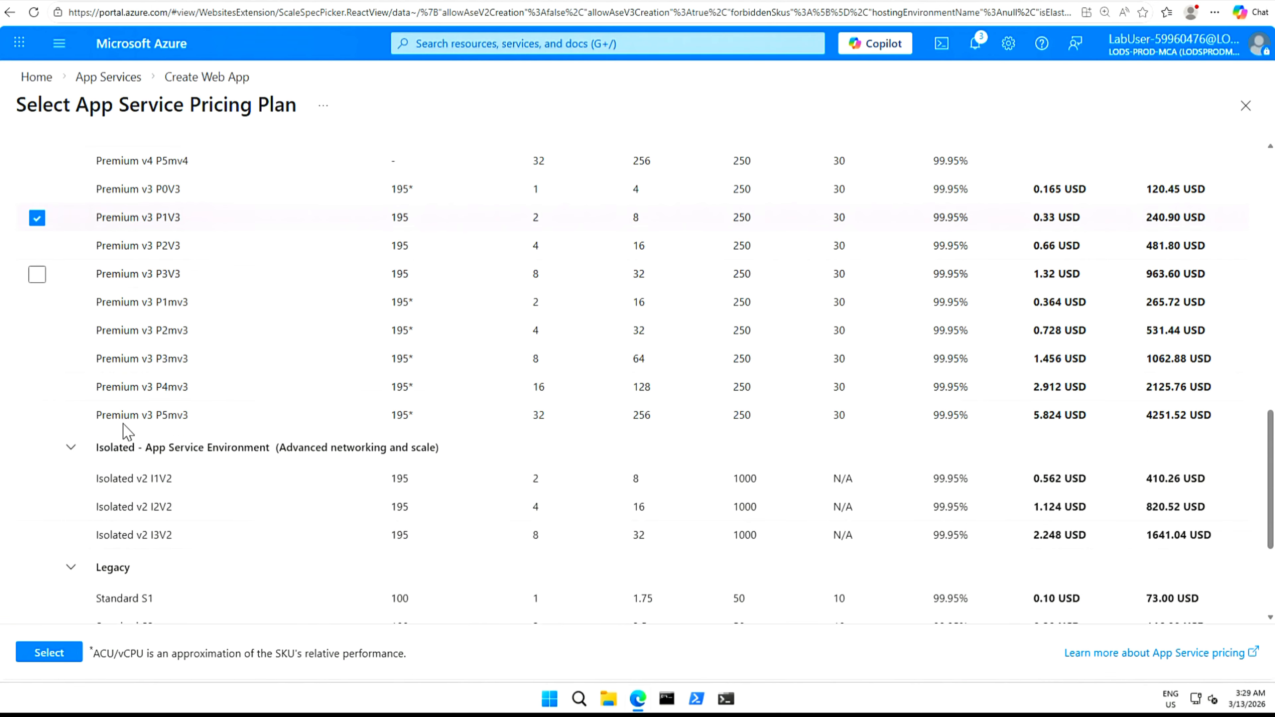
scroll(127, 431, "down", 3)
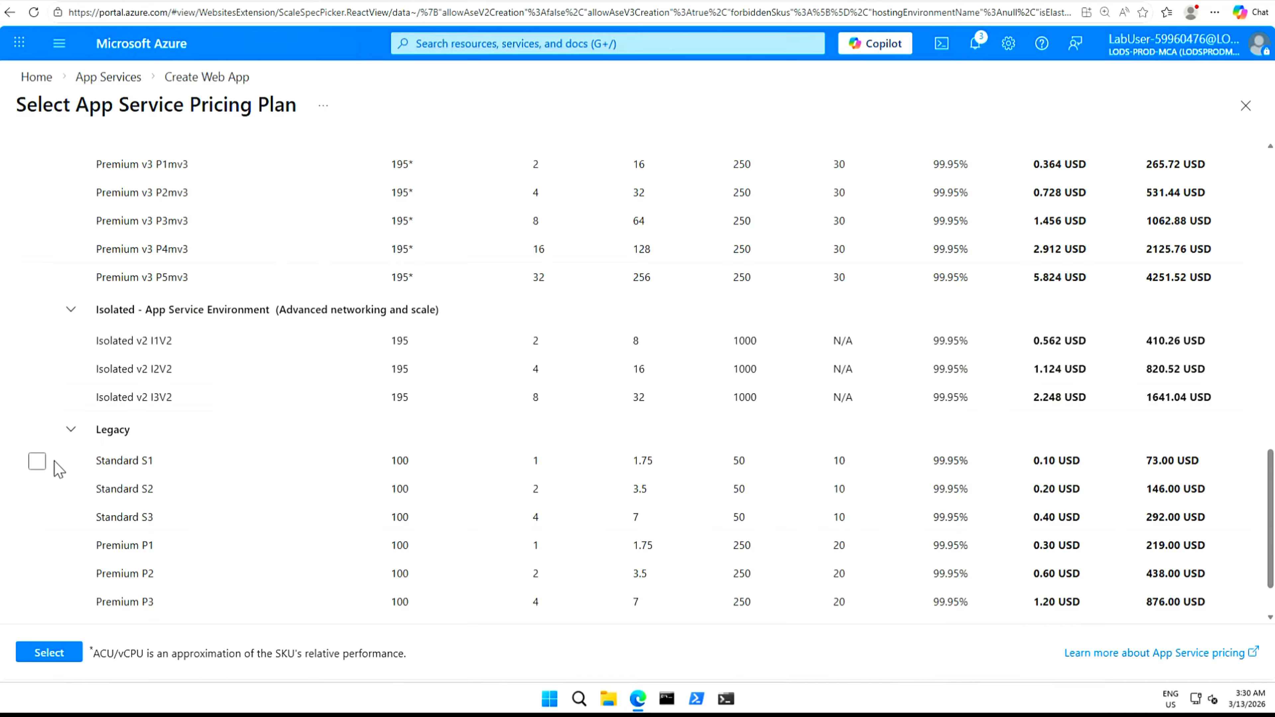
left_click(37, 462)
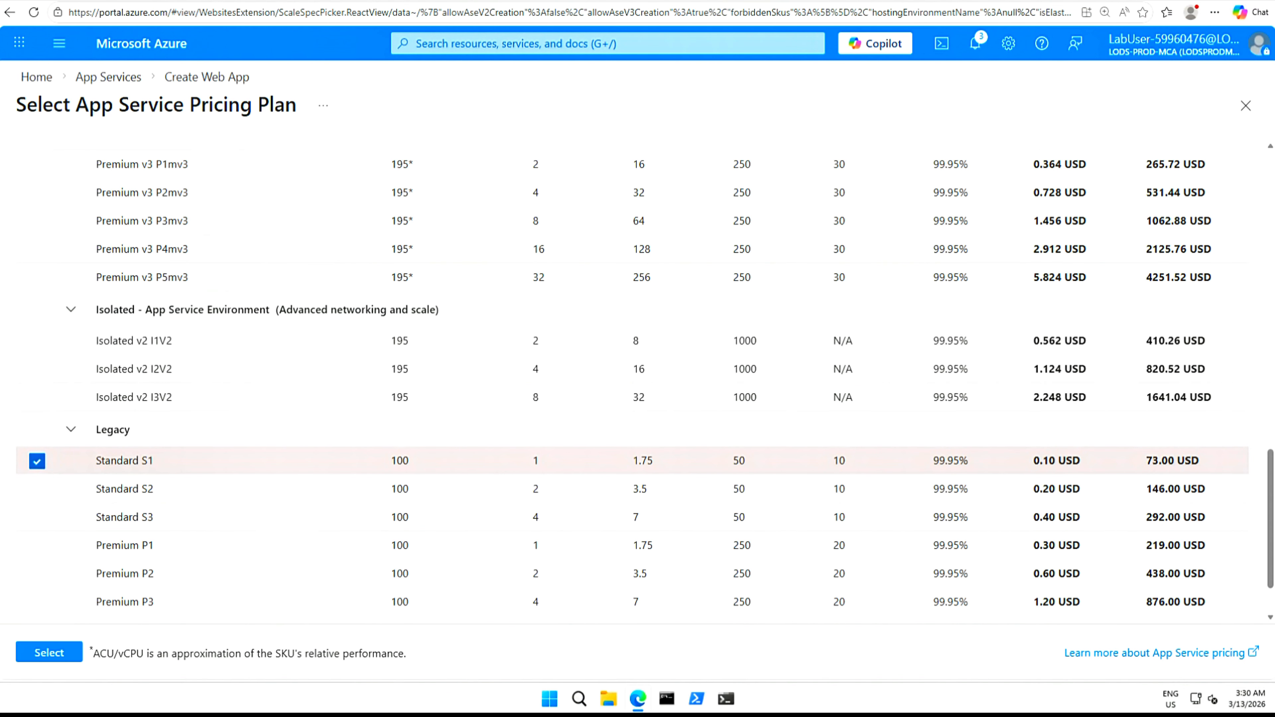
left_click(56, 654)
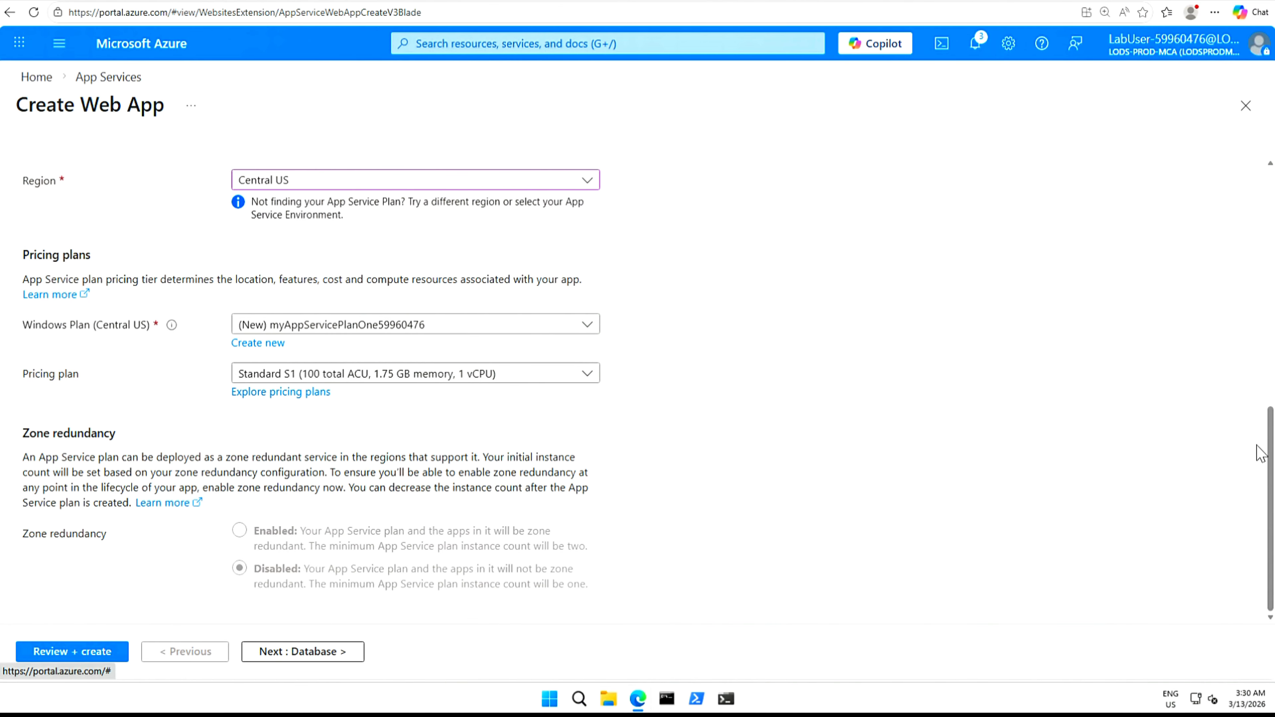
- Review the settings of WebAppContoso-1-59960476, deploy the web app and open its resource overview
left_click_drag(1269, 445, 1245, 182)
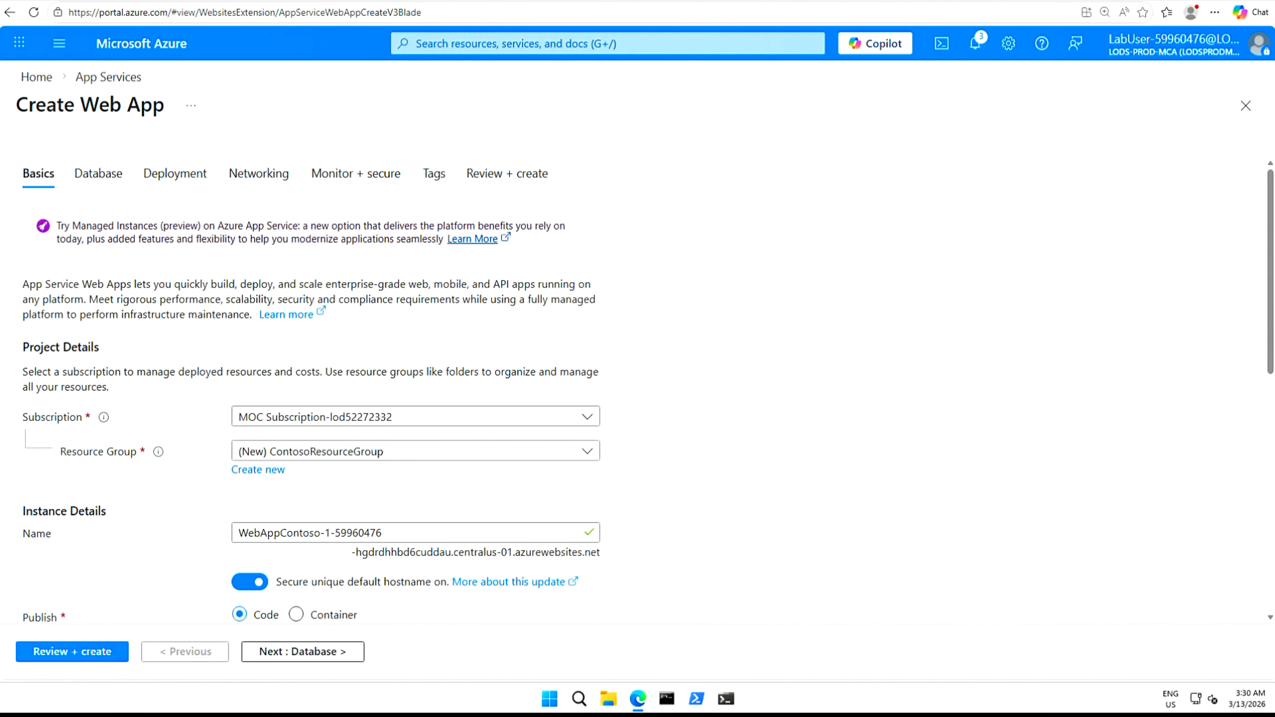
left_click(82, 654)
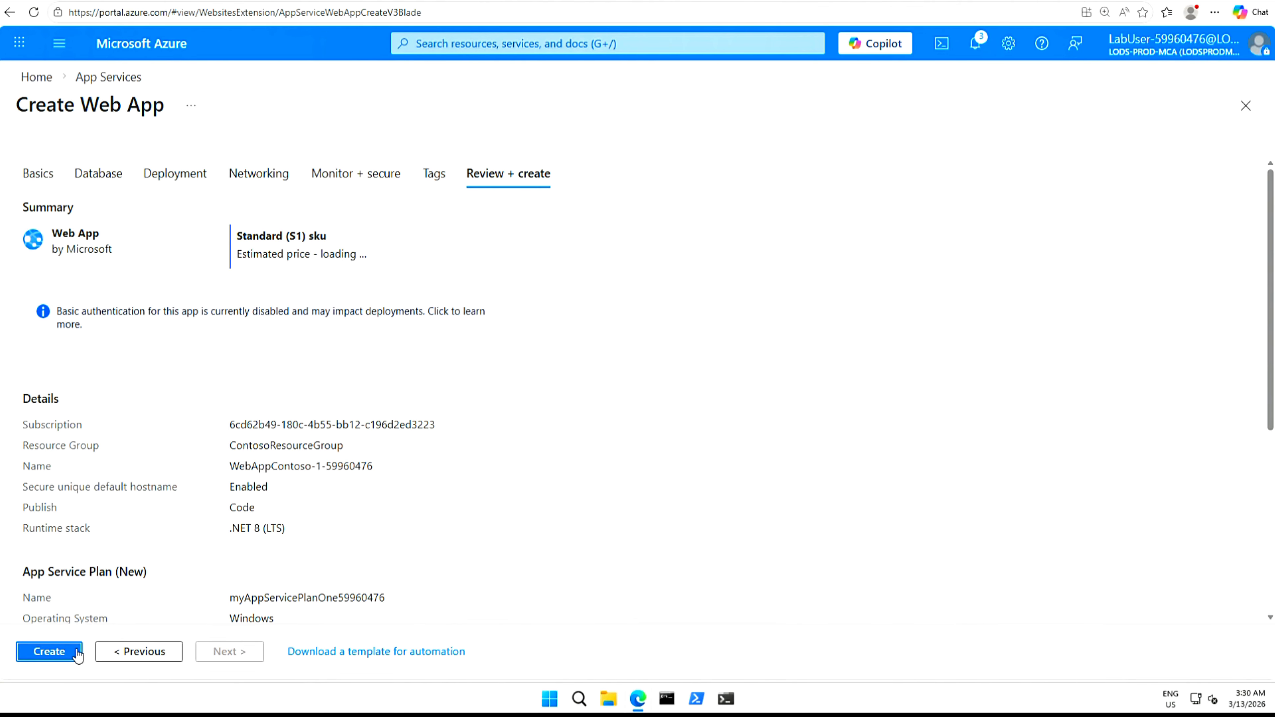
scroll(344, 498, "down", 5)
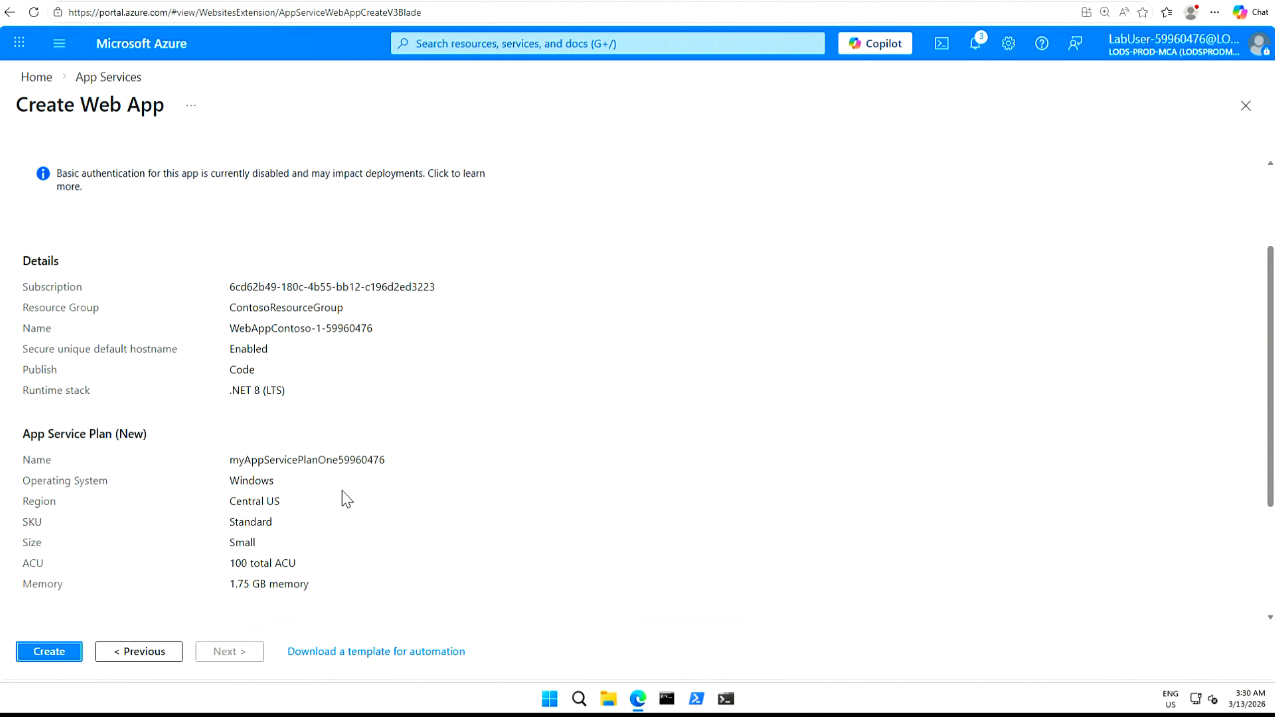
left_click(50, 652)
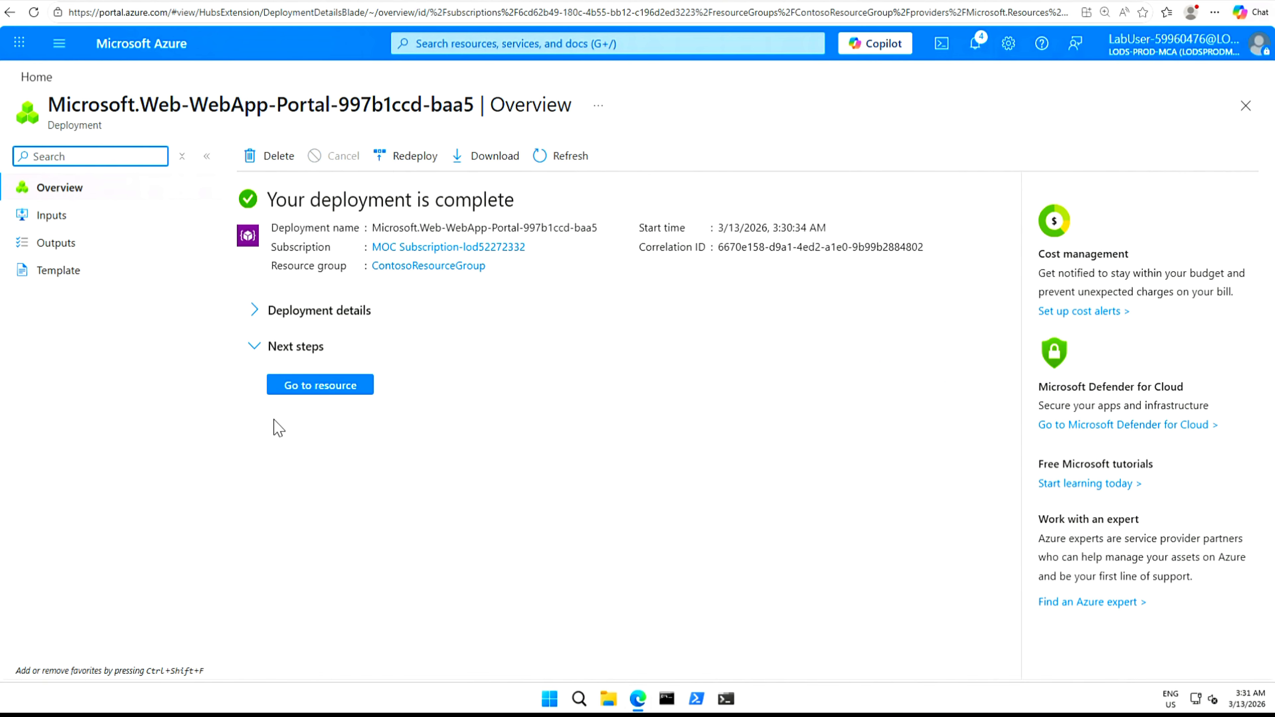
left_click(329, 388)
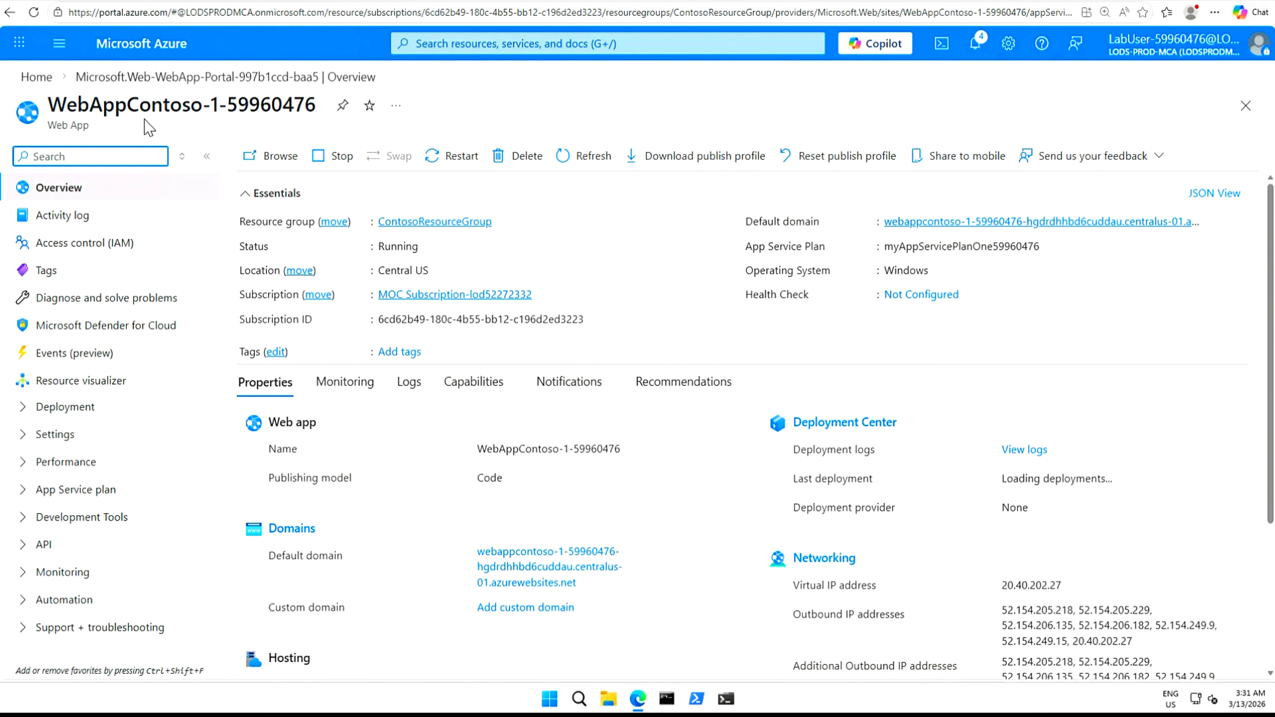
- Start creating another web app from App Services and assign it to the existing ContosoResourceGroup
left_click(37, 78)
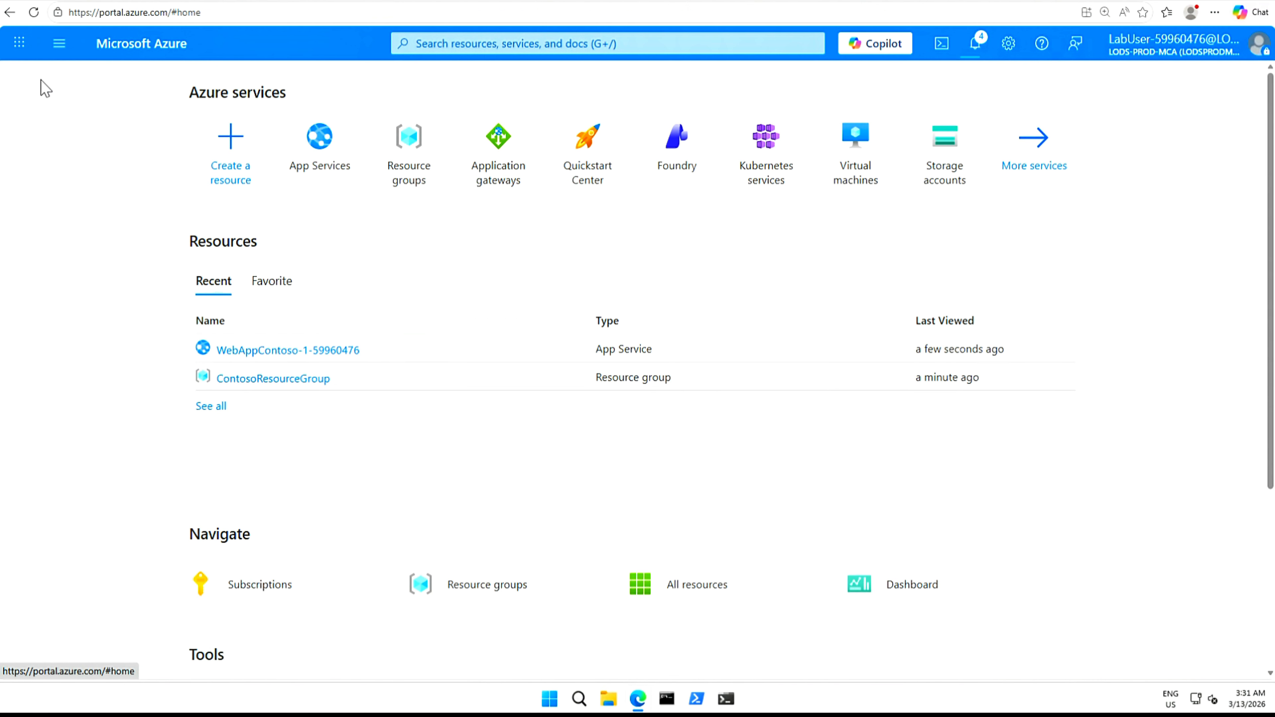
left_click(321, 138)
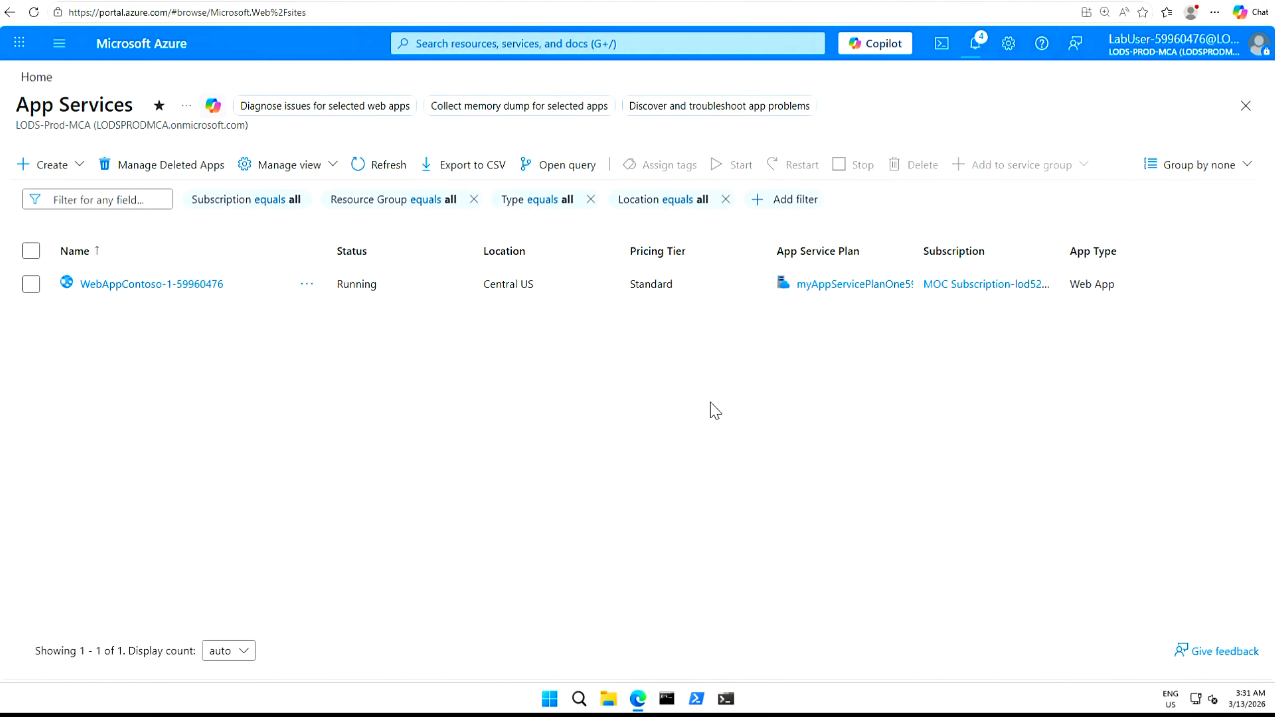
left_click(83, 166)
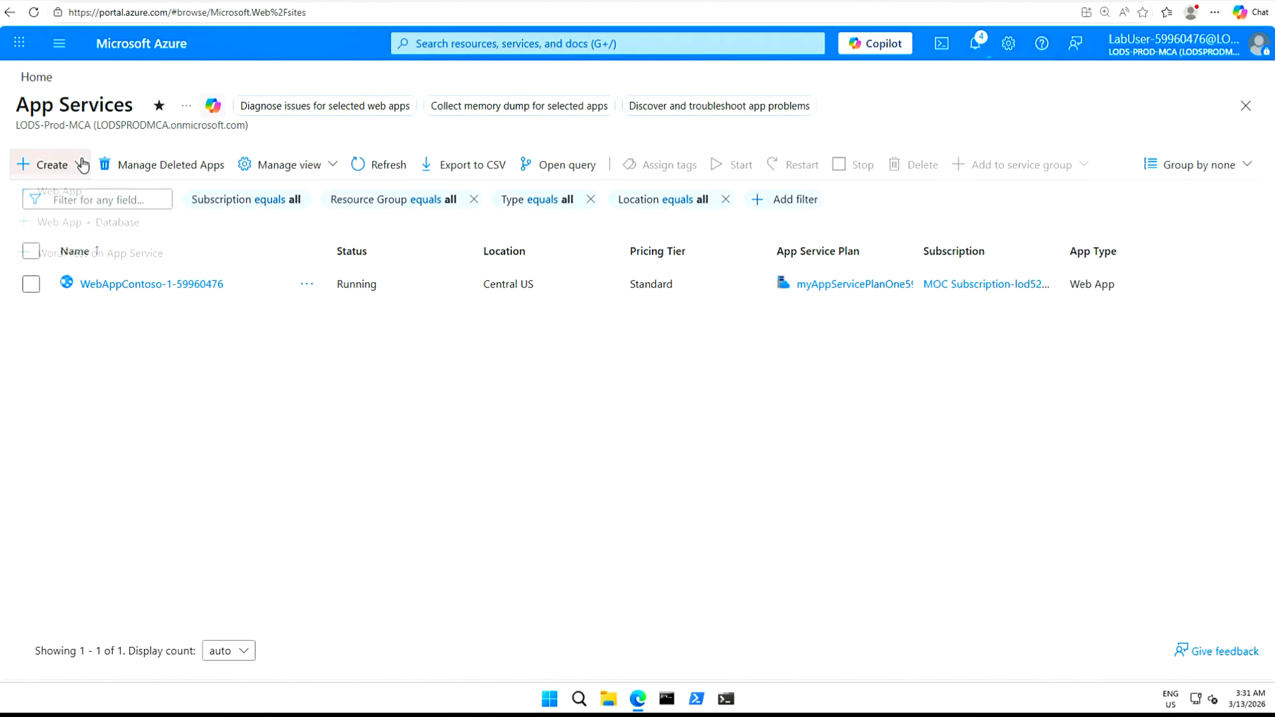
left_click(67, 198)
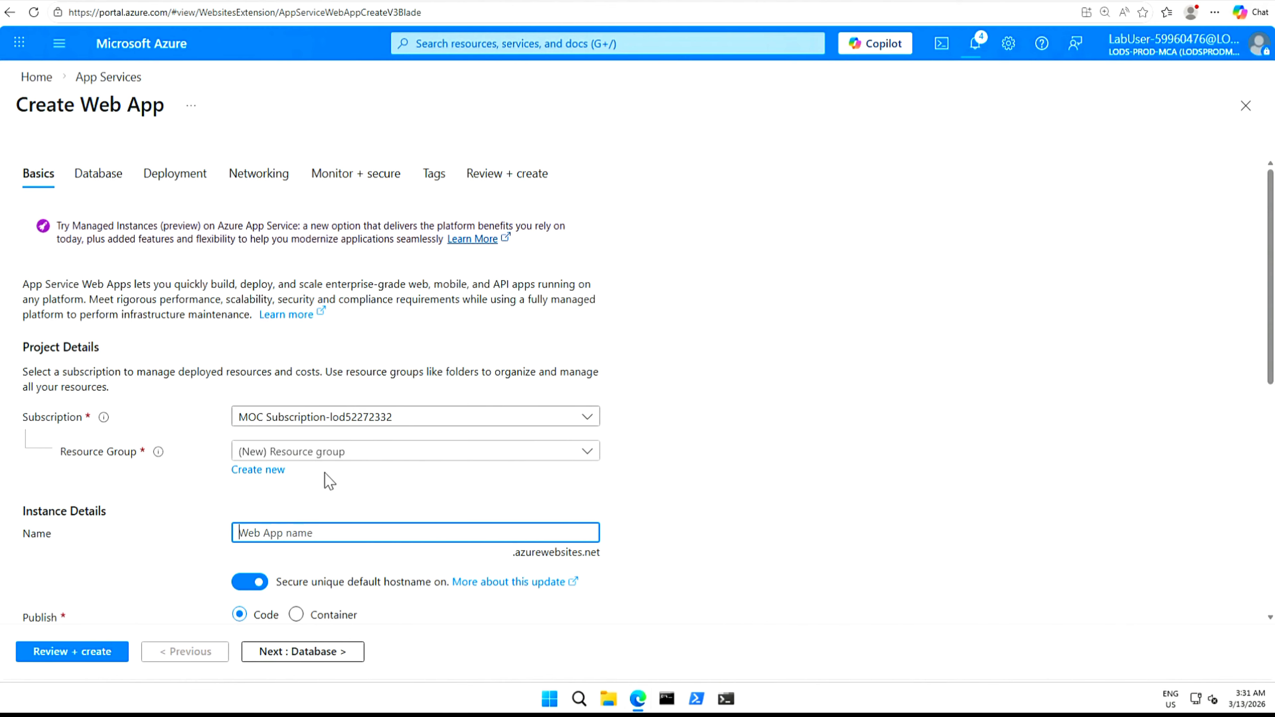
left_click(587, 452)
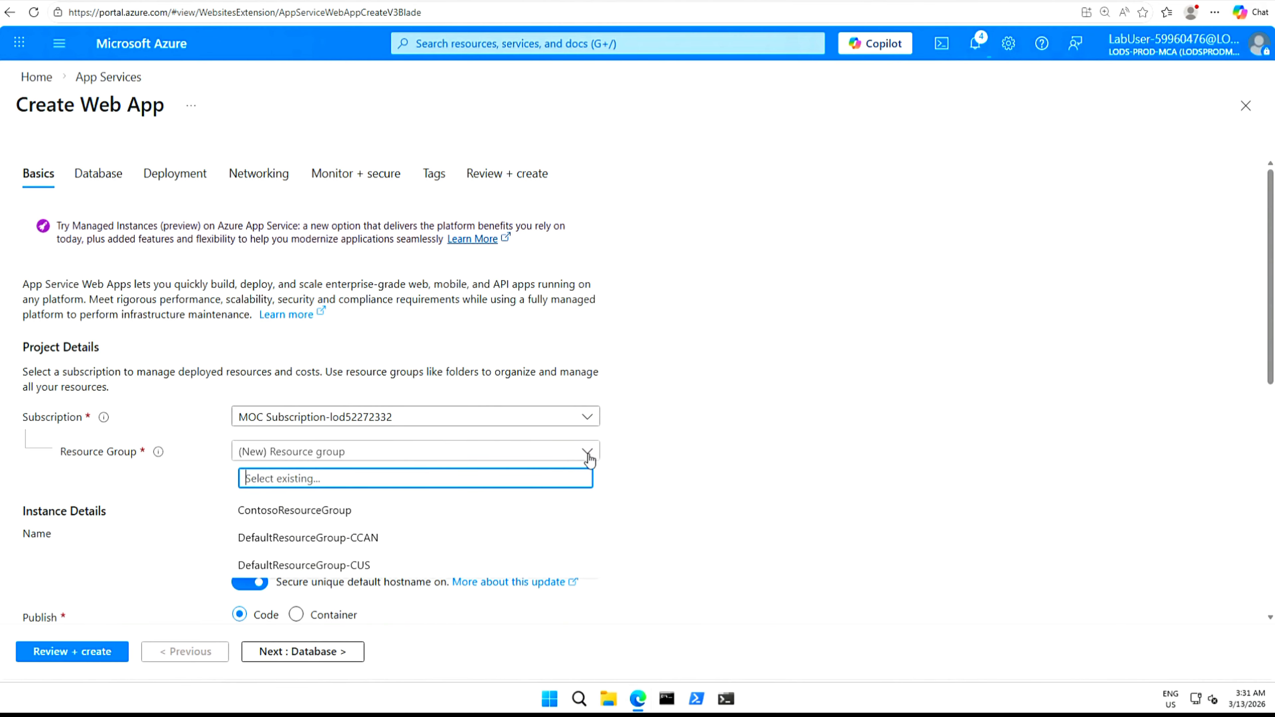
left_click(335, 512)
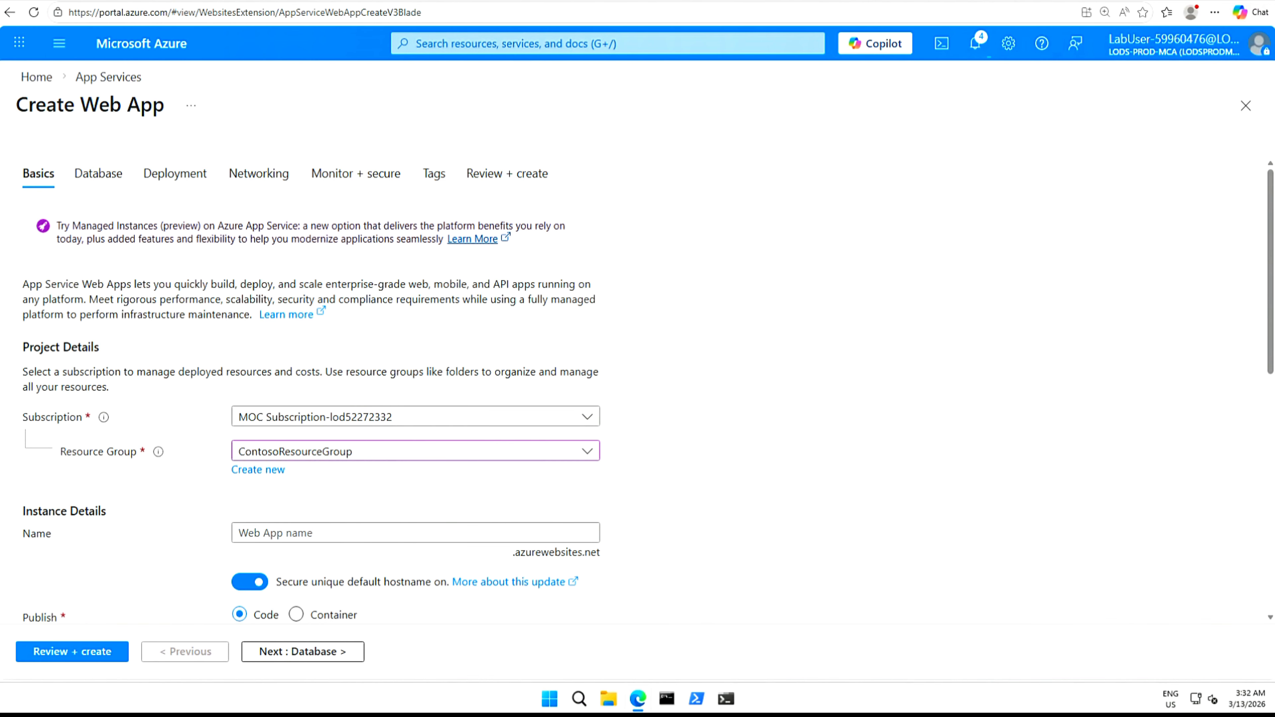
- Name the web app WebAppContoso-2-59960476 and set its runtime stack to .NET 8 (LTS)
left_click(312, 533)
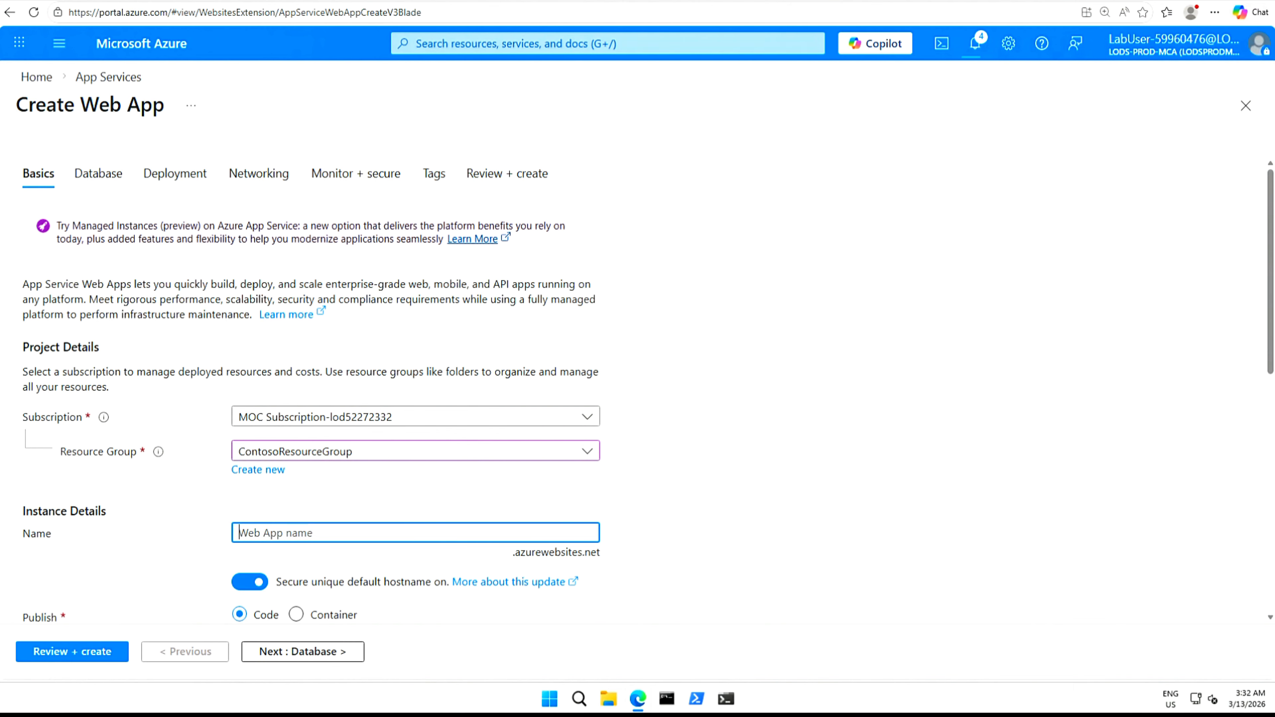
type("WebAppContoso-2-59960476")
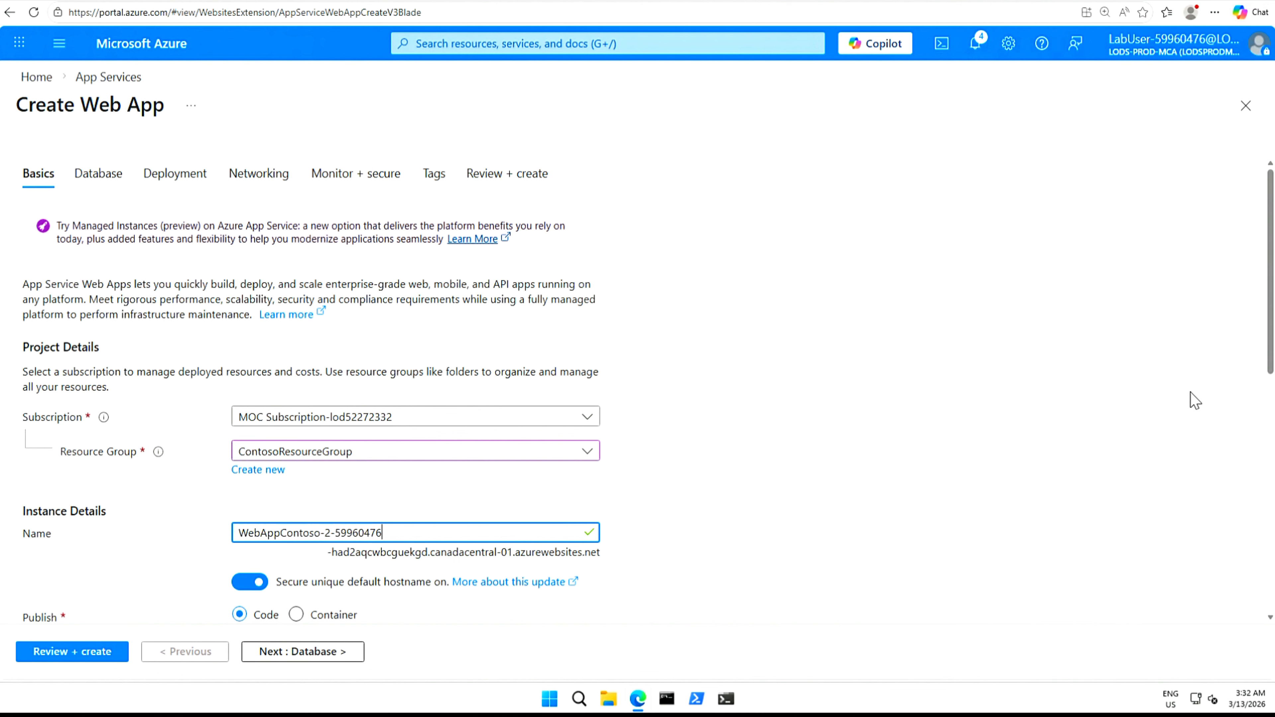
left_click_drag(1273, 354, 1271, 513)
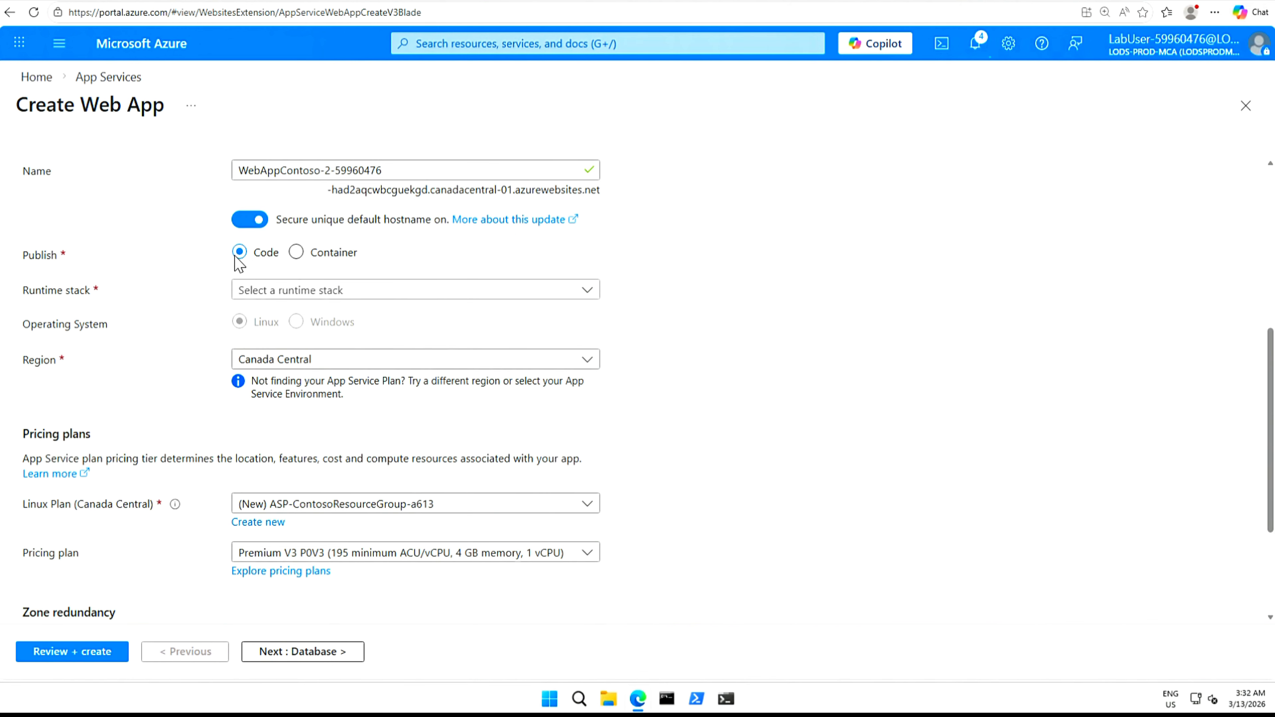
left_click(587, 295)
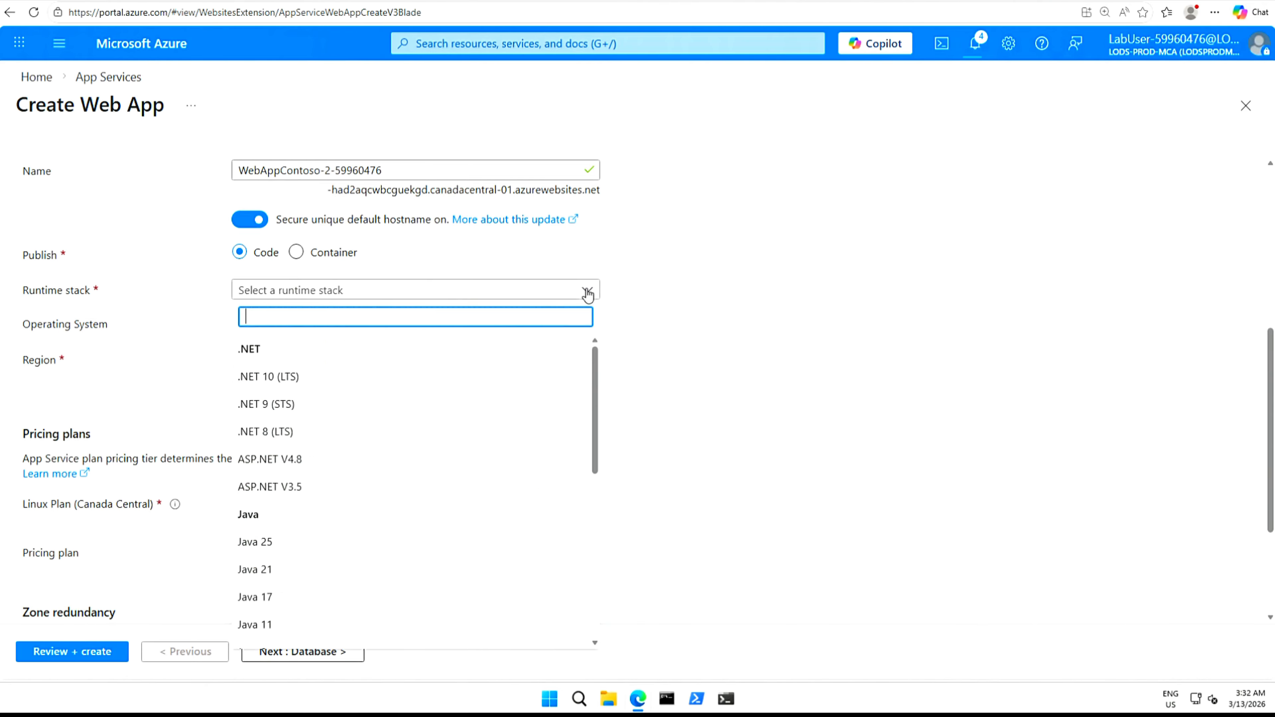
left_click(265, 433)
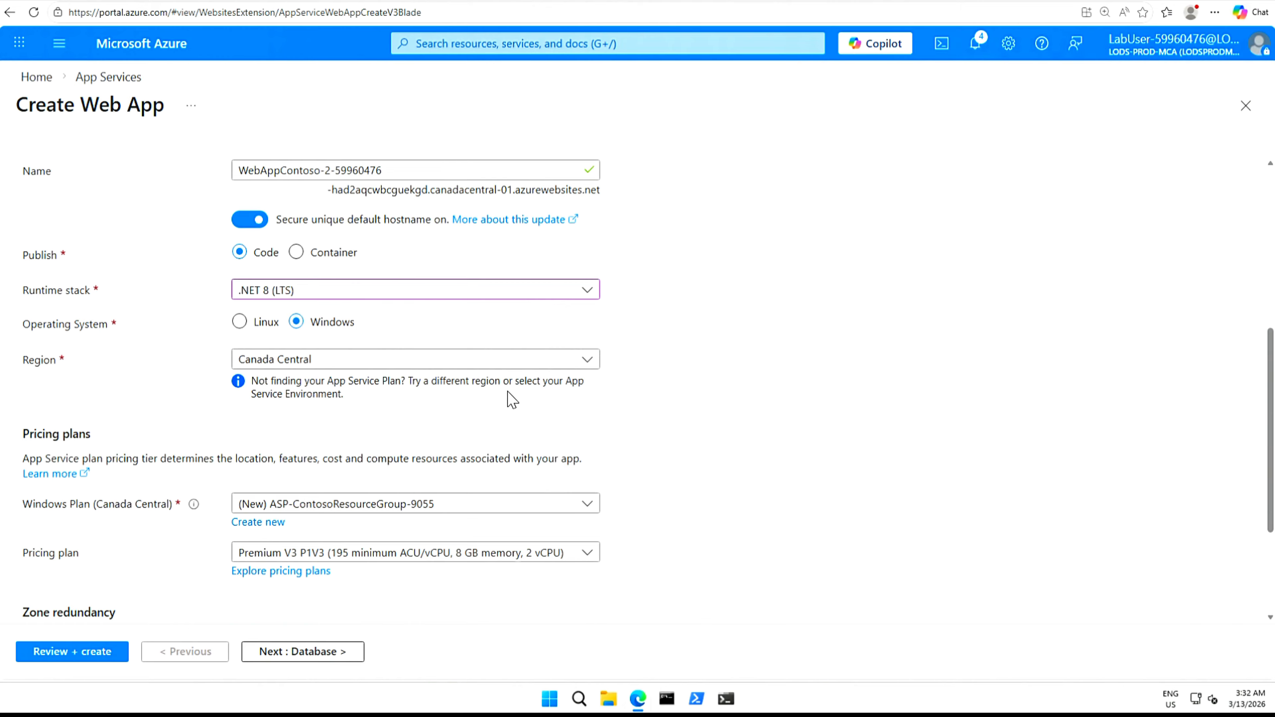
- Filter the regions by "East" and set the second web app's region to East US
left_click(586, 362)
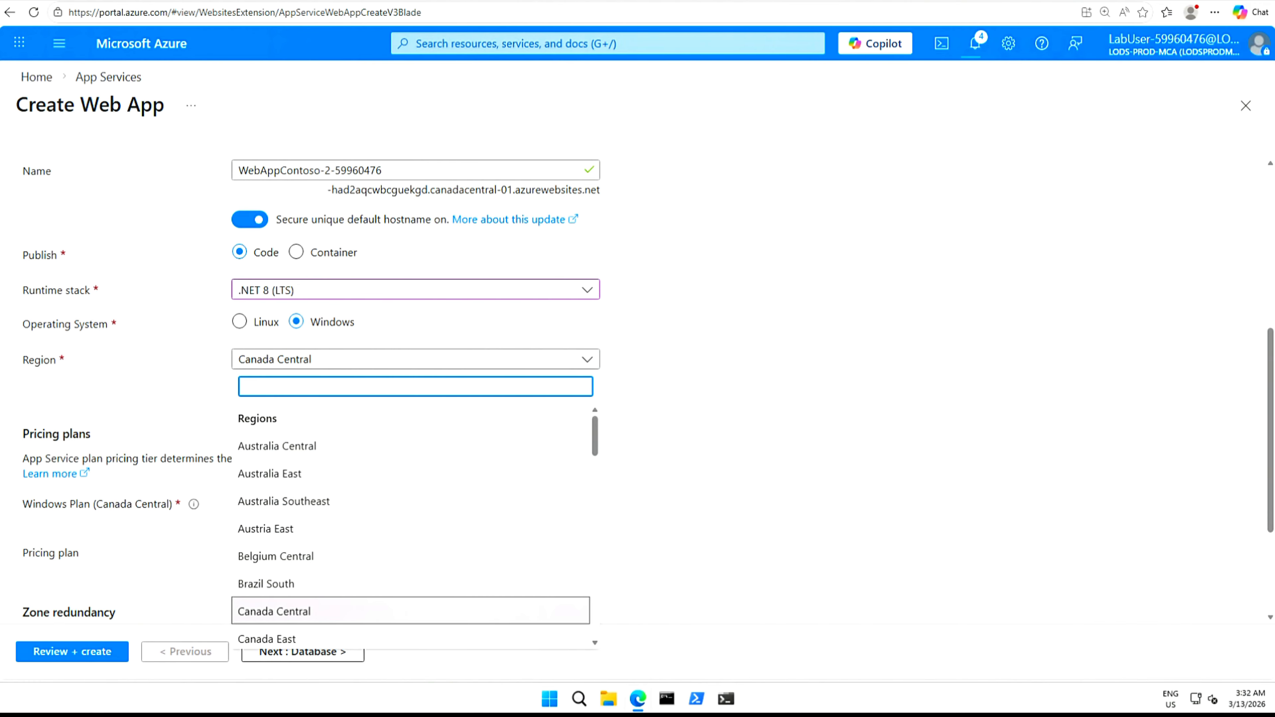
type("East")
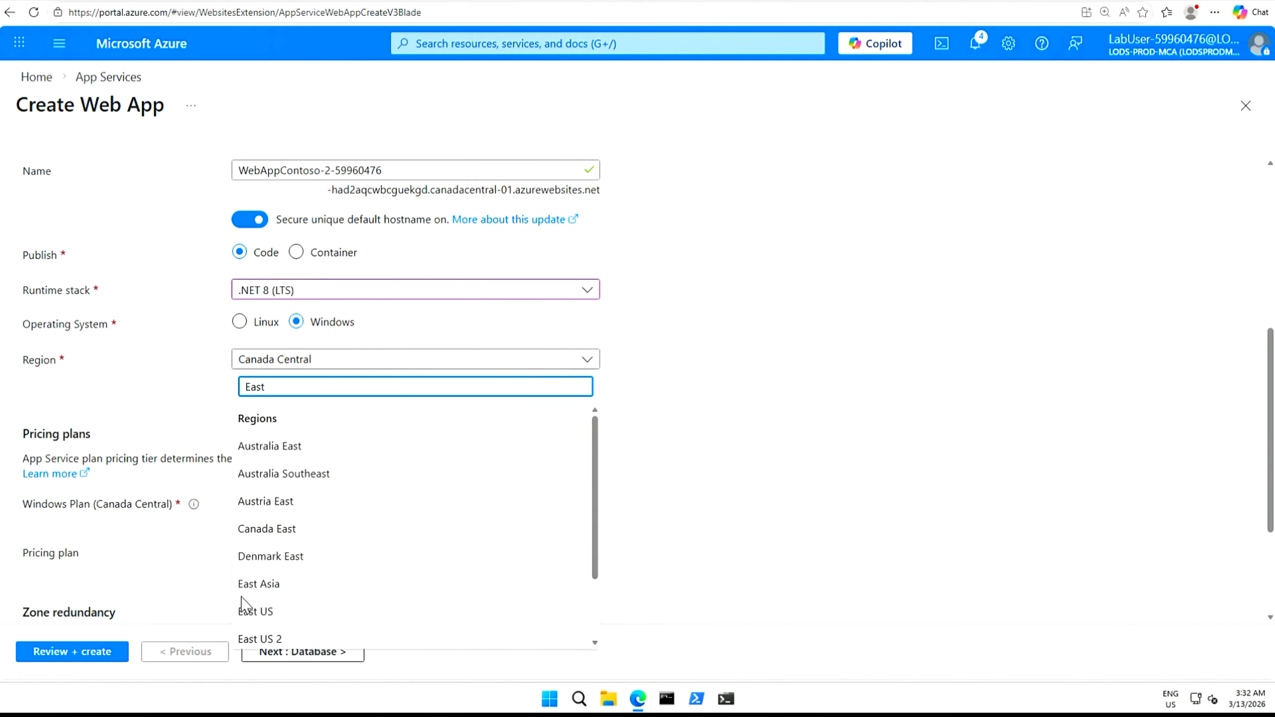
left_click(248, 611)
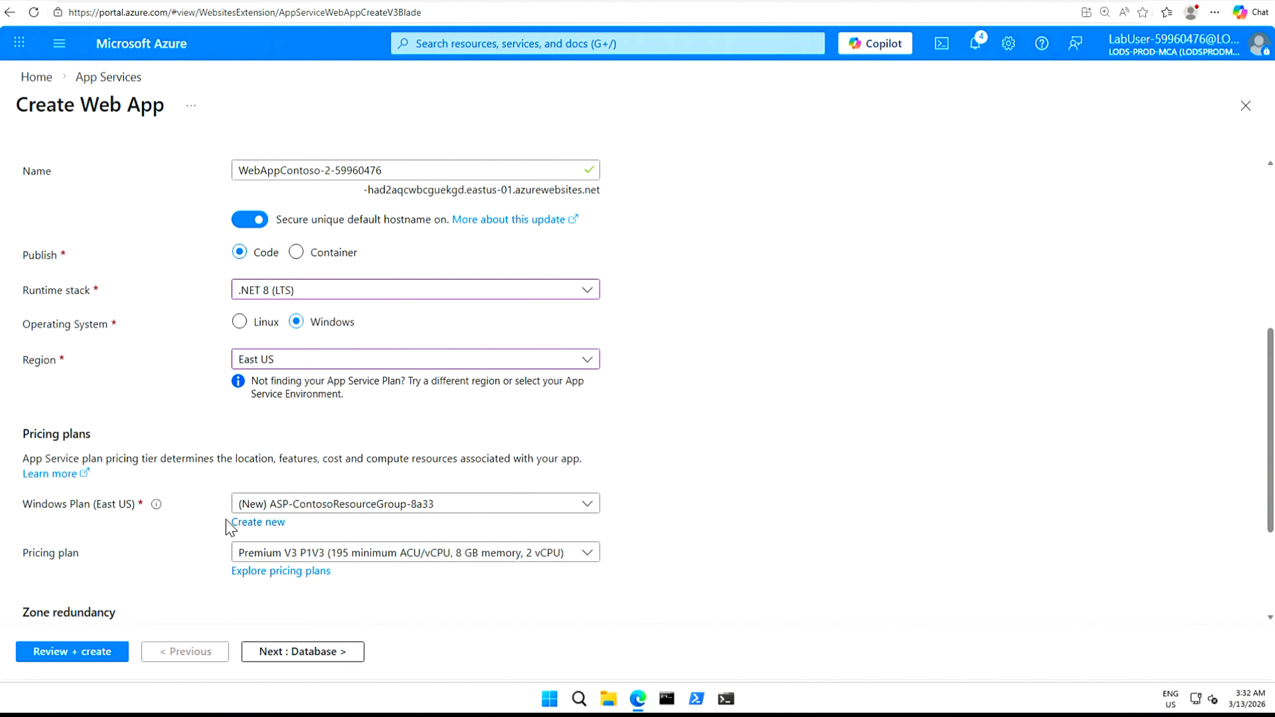
- Create a new Windows App Service plan named myAppServicePlanTwo59960476 for the second web app
left_click(266, 522)
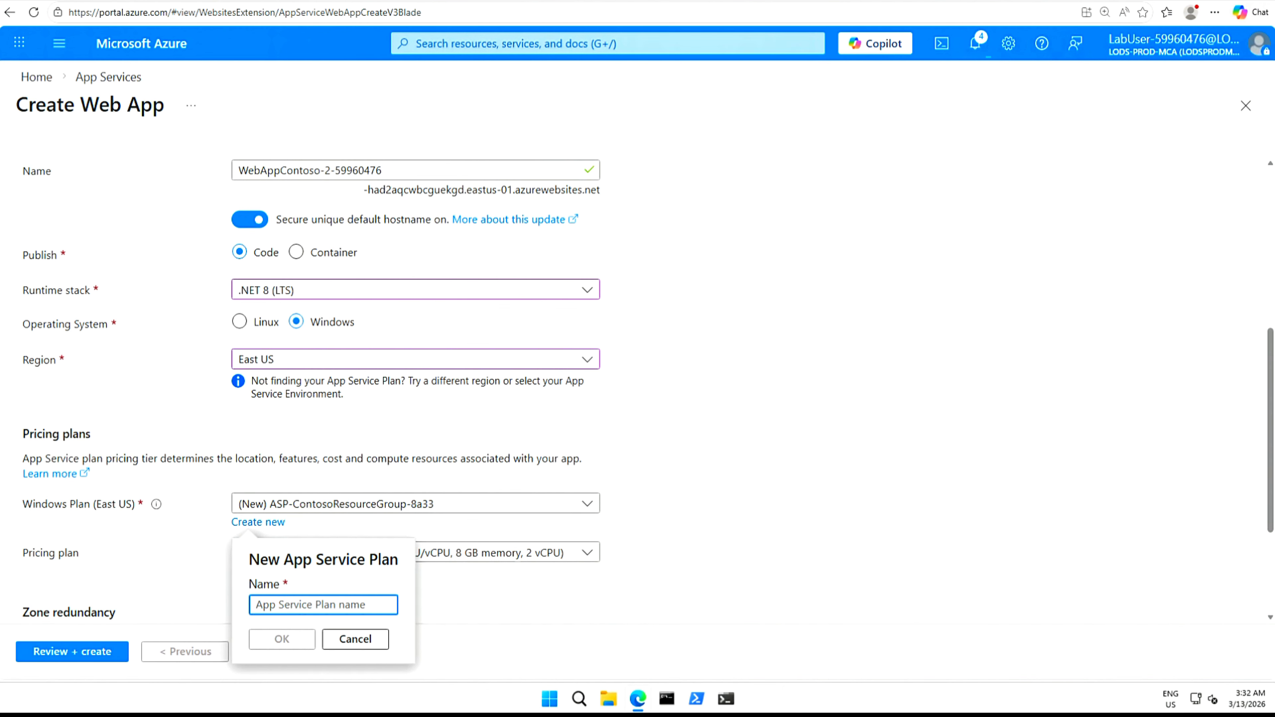
type("myAppServicePlanTwo59960476")
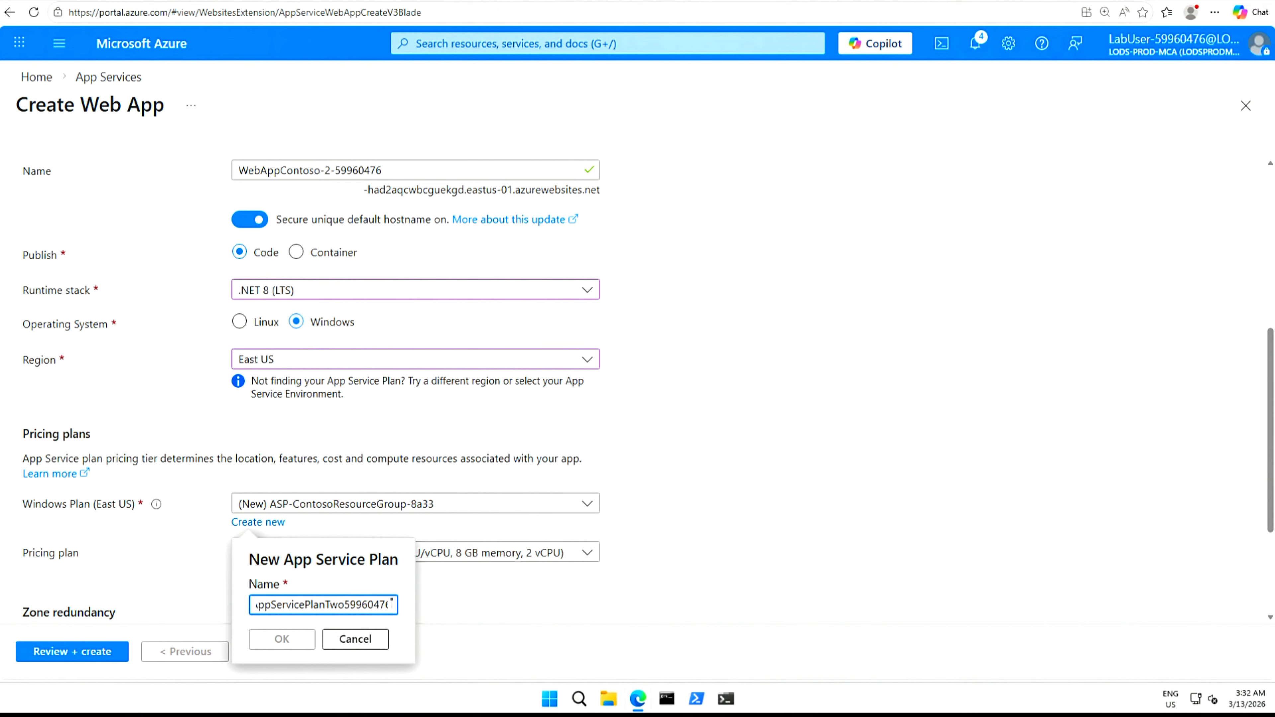
left_click(284, 643)
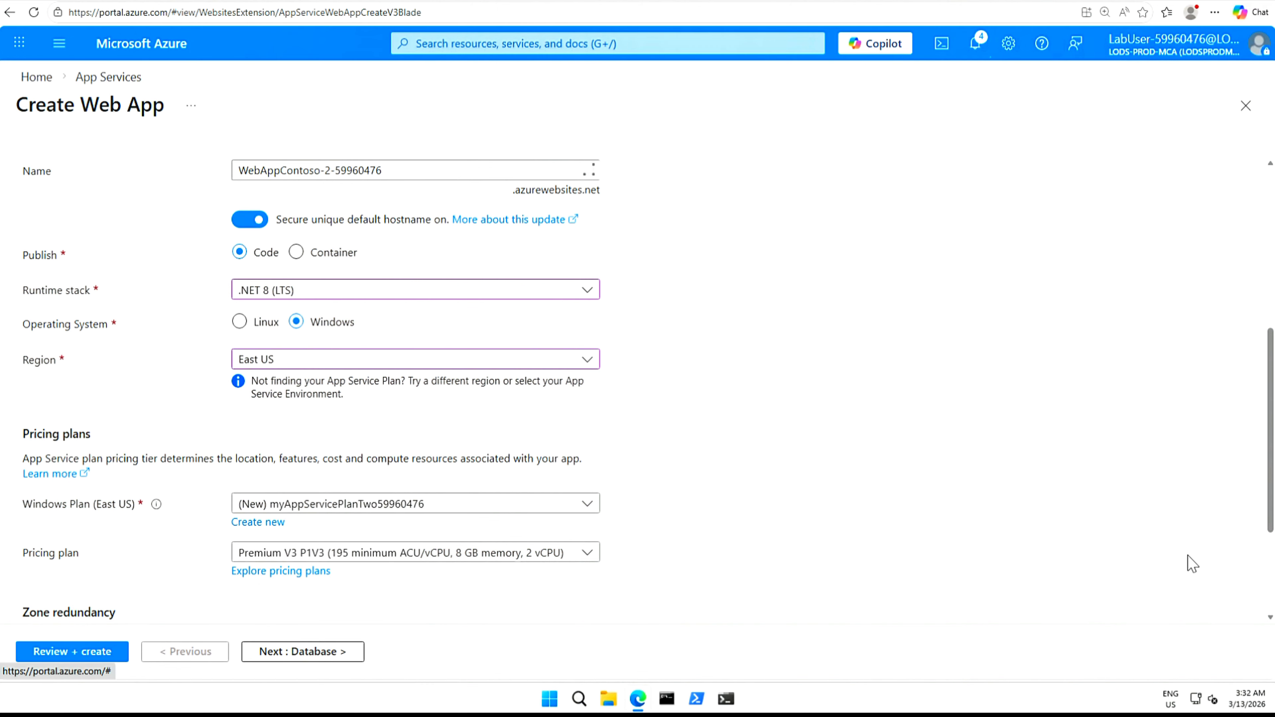
- Explore the pricing plans and apply the legacy Standard S1 plan to myAppServicePlanTwo59960476
scroll(1271, 527, "down", 3)
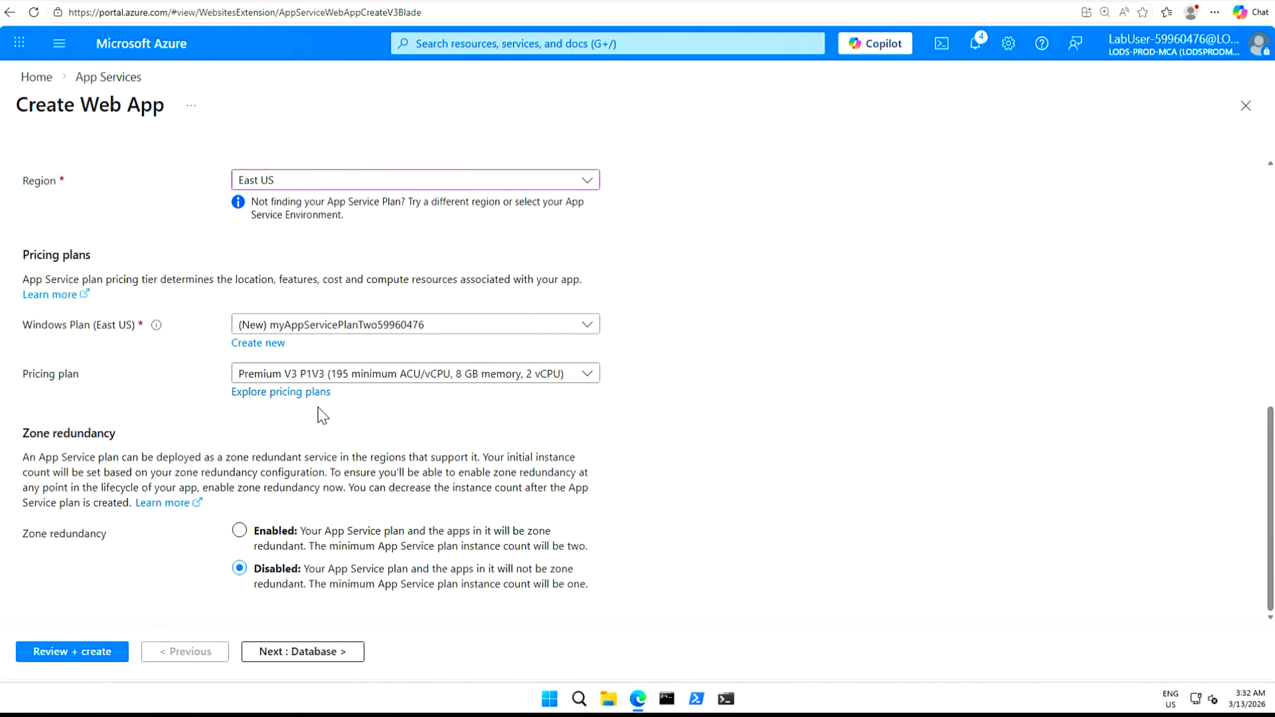
left_click(276, 394)
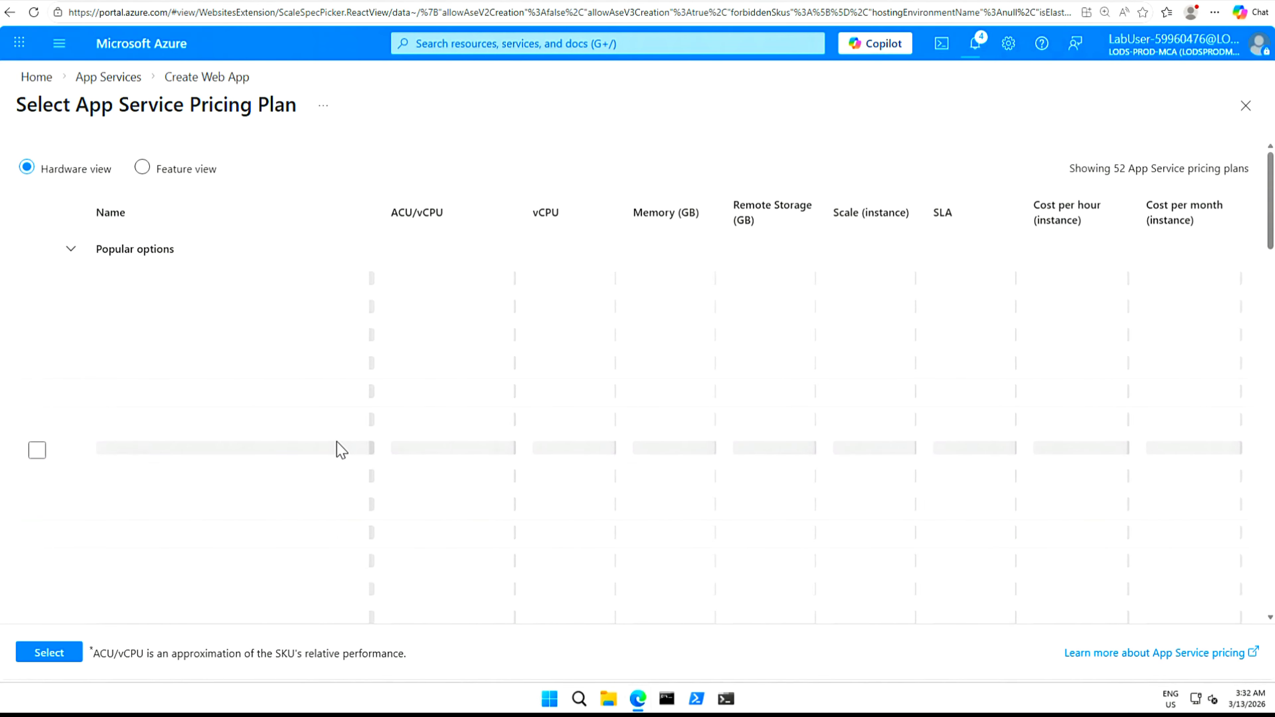
scroll(334, 452, "down", 7)
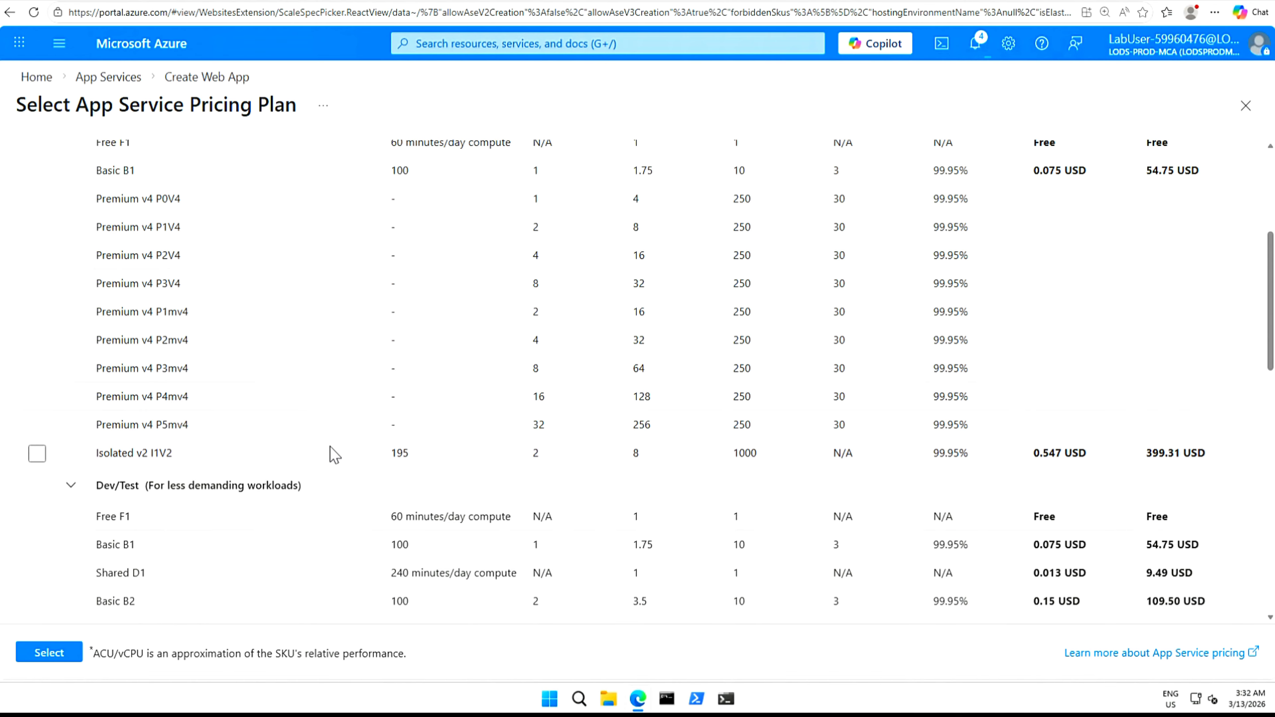
scroll(334, 457, "down", 8)
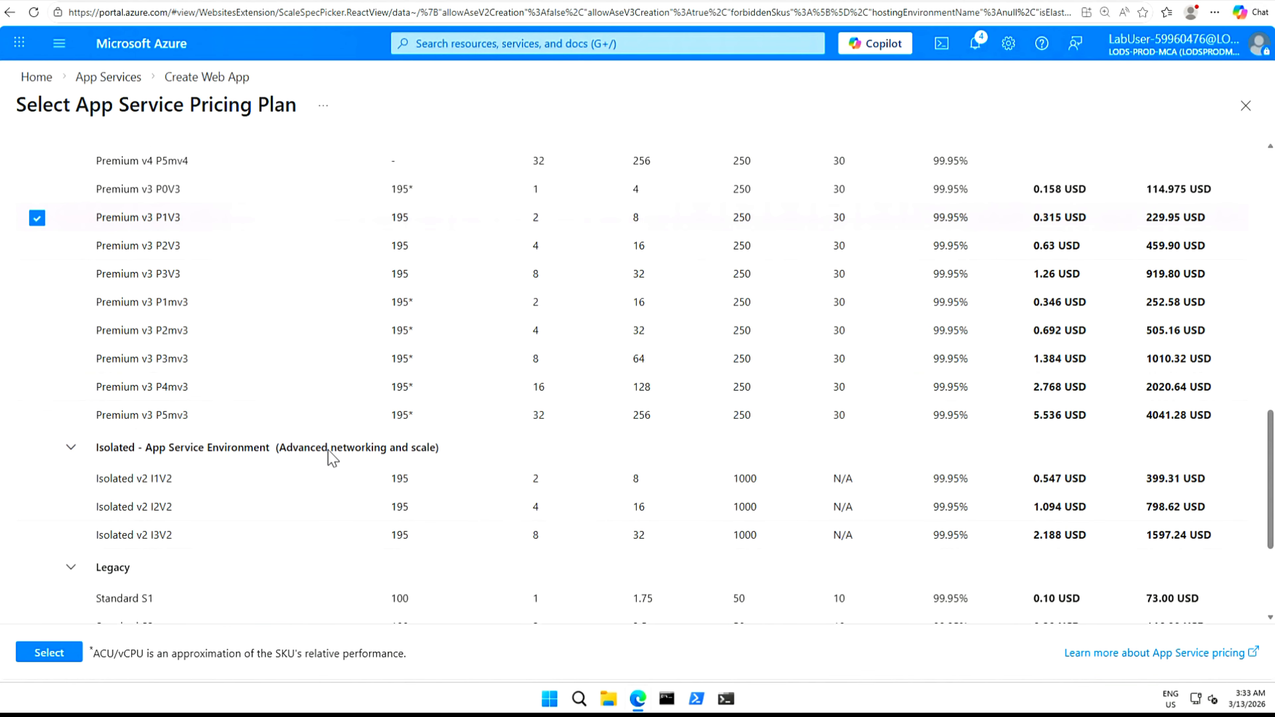
scroll(276, 538, "down", 2)
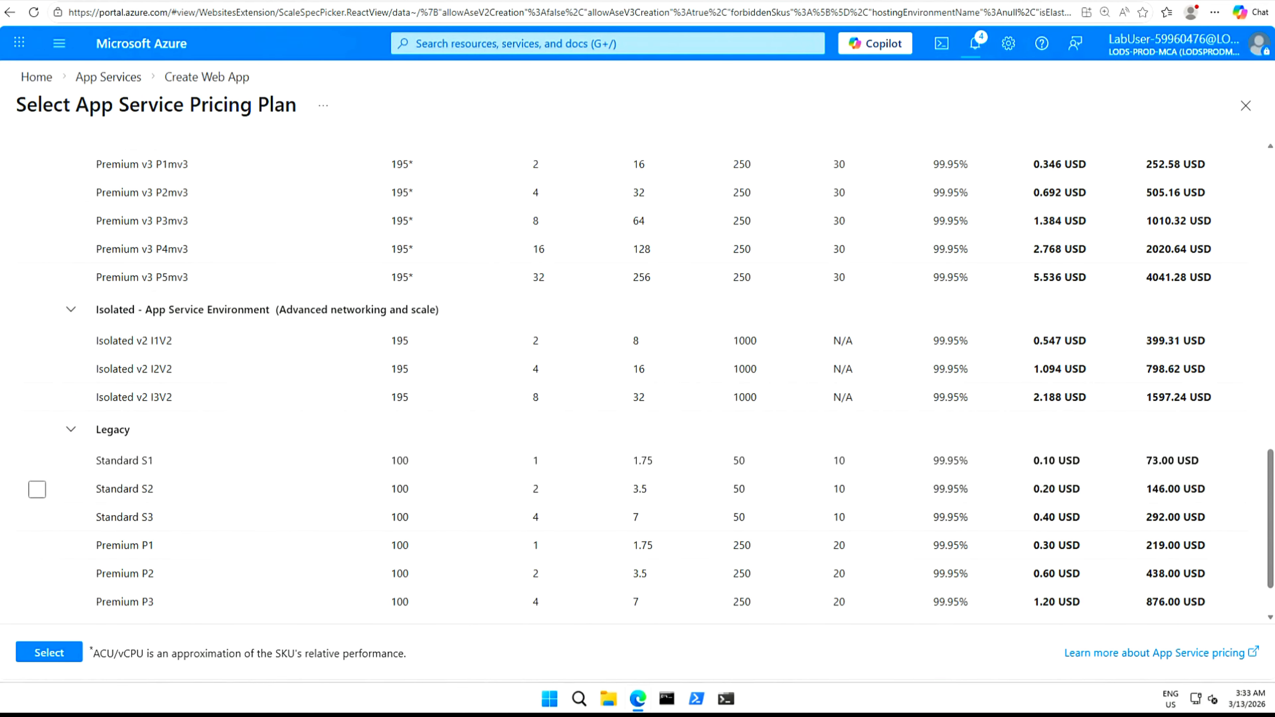
left_click(37, 460)
left_click(46, 651)
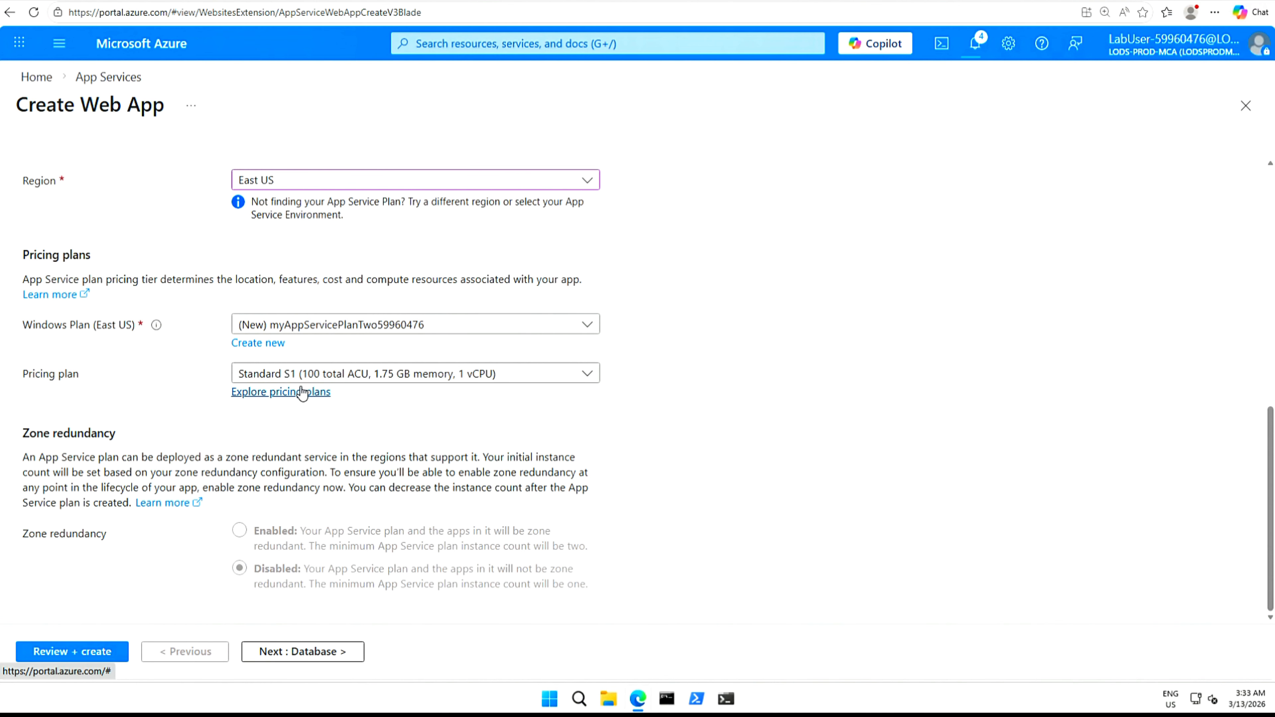
- Review the settings of WebAppContoso-2-59960476, deploy the web app and open its resource overview
left_click(72, 652)
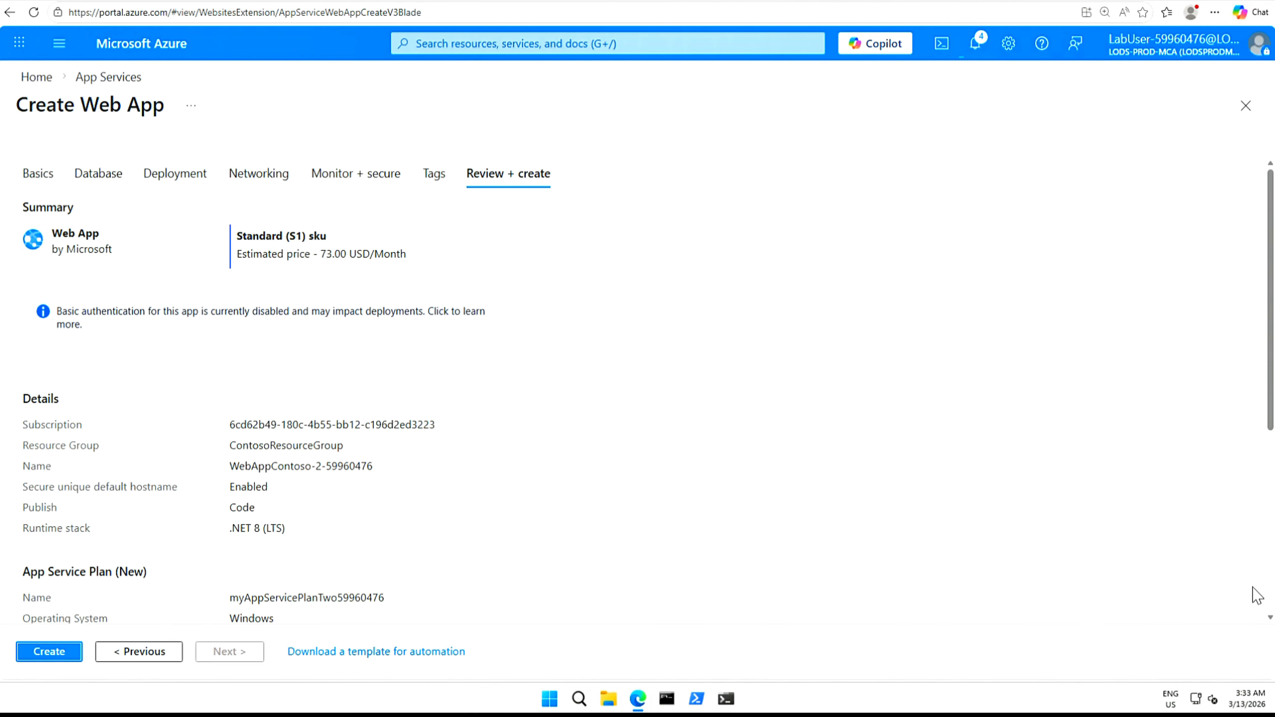
scroll(562, 424, "down", 2)
scroll(562, 424, "down", 3)
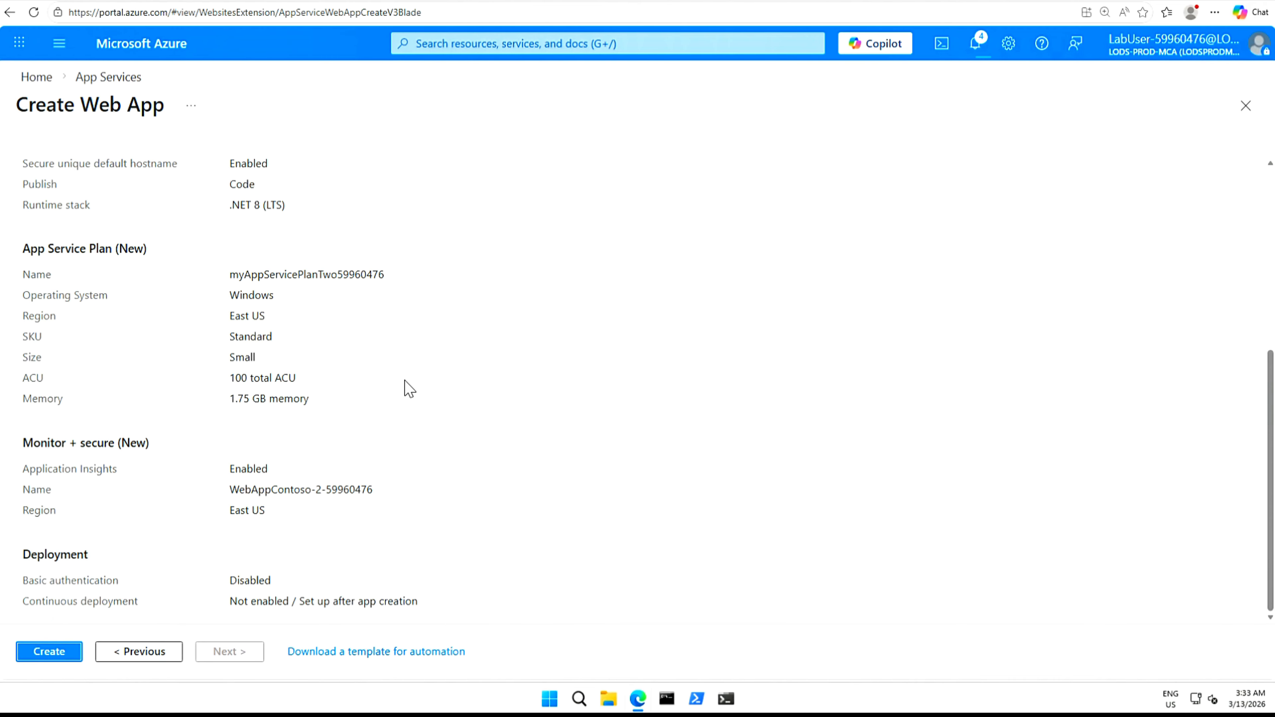
left_click(49, 653)
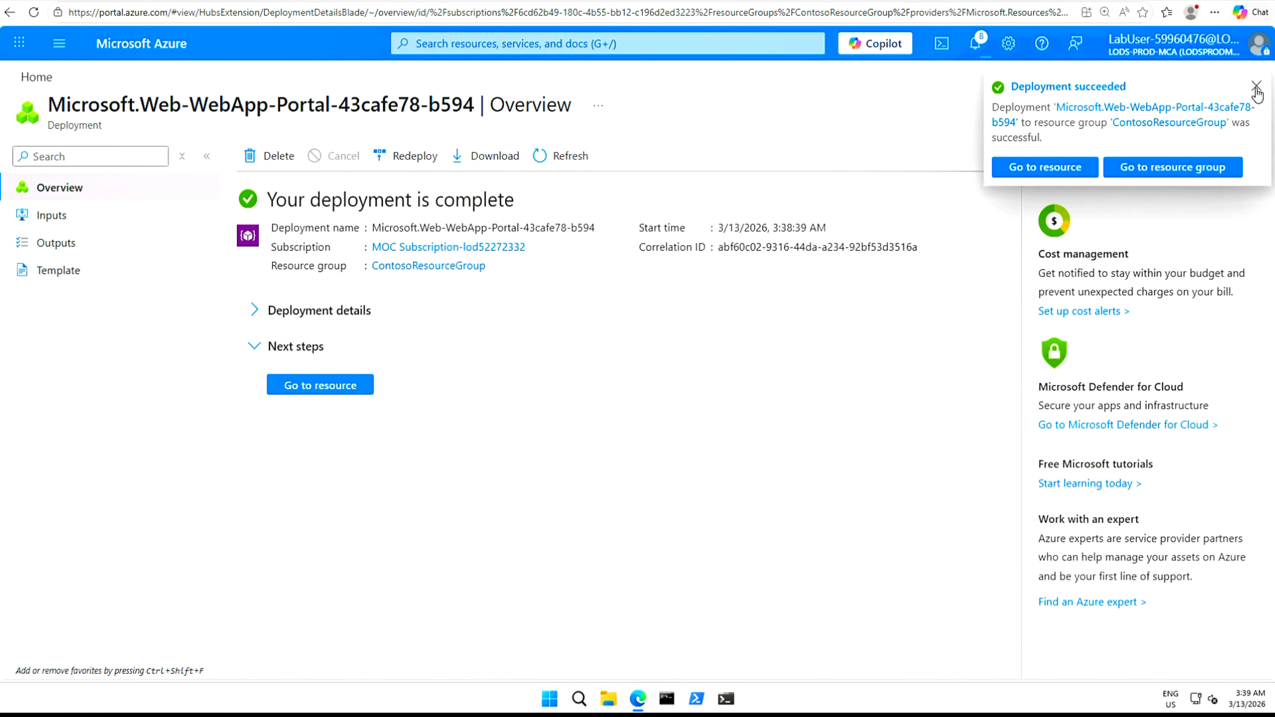
left_click(1252, 89)
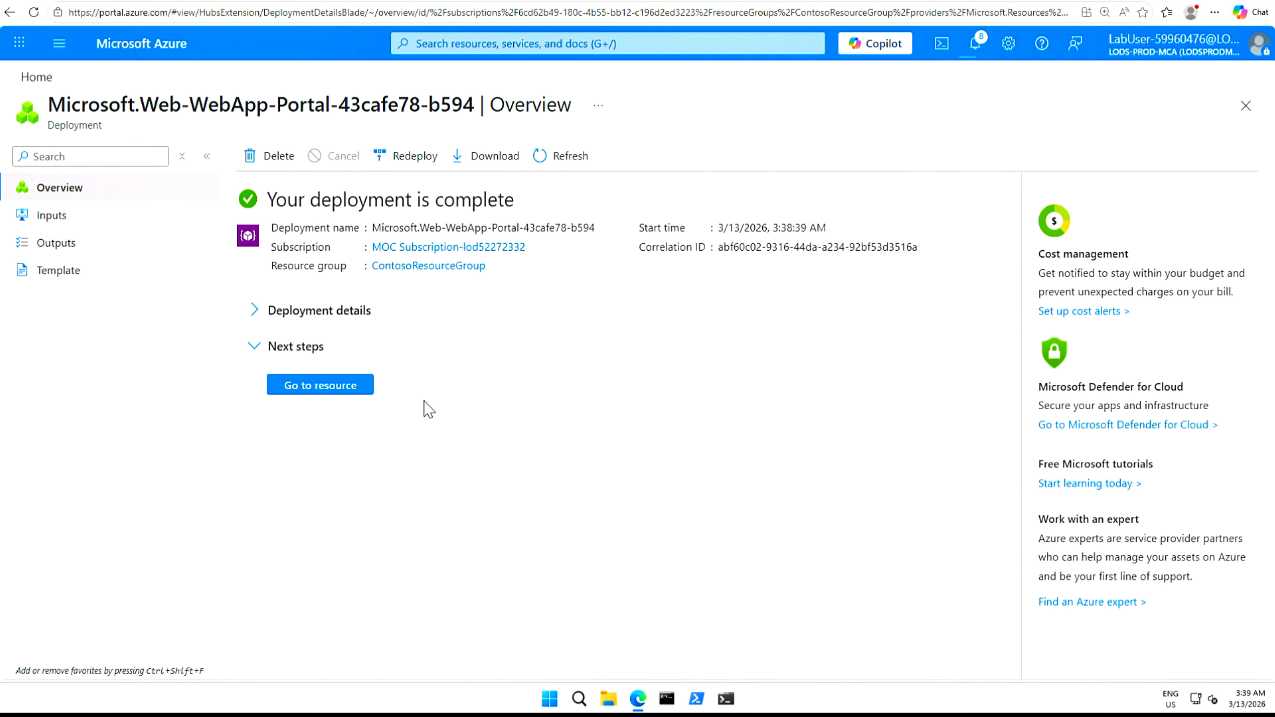
left_click(347, 388)
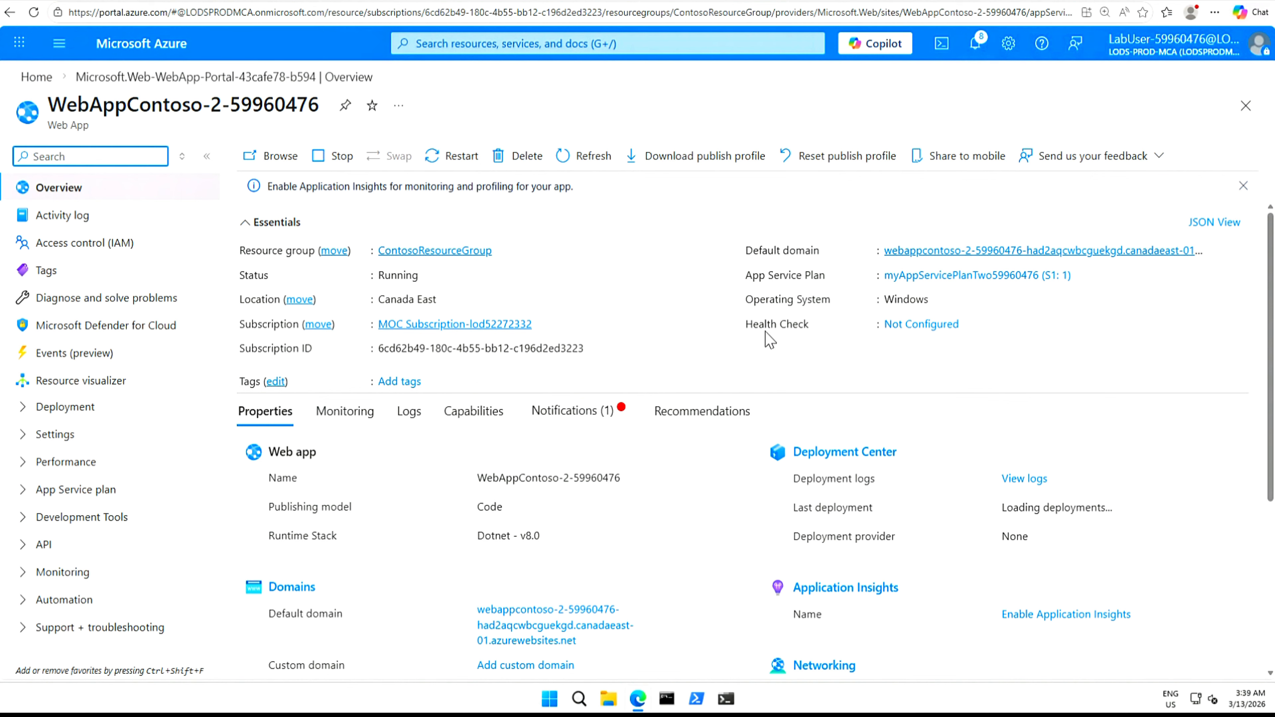
- Search for Front and start creating a Front Door and CDN profile using the Azure Front Door Quick create option
left_click(607, 44)
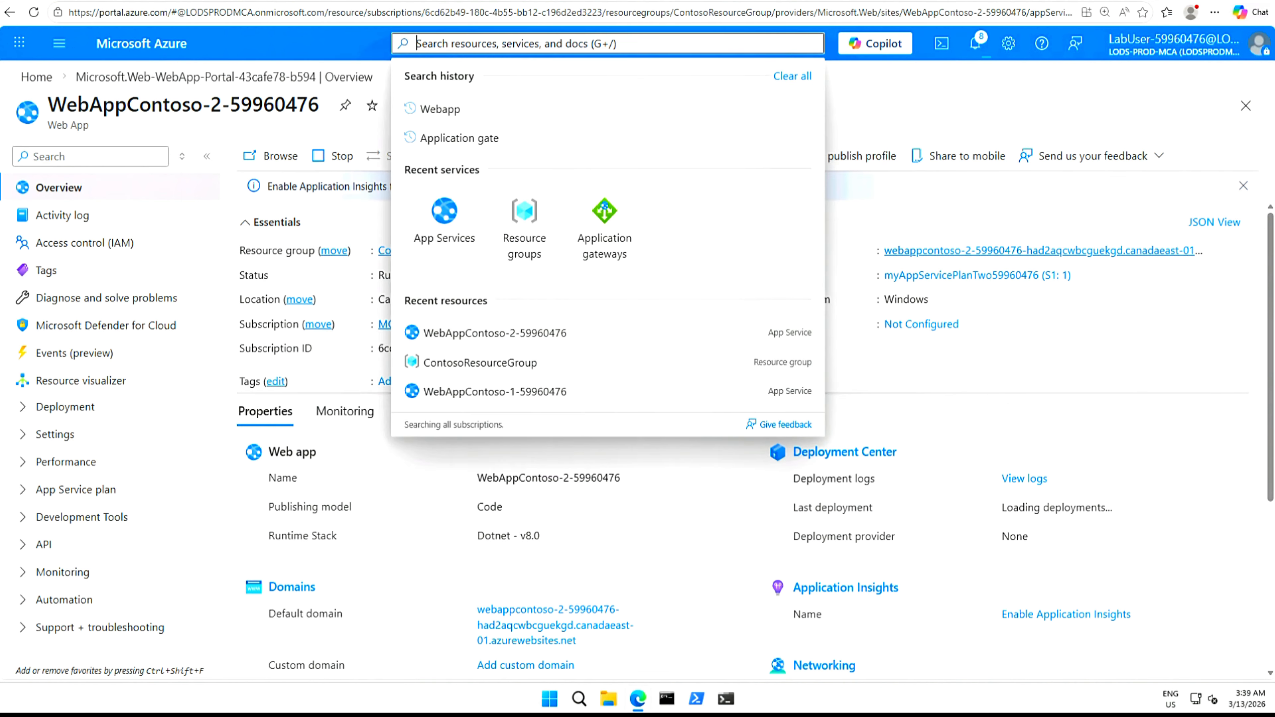
type("Front")
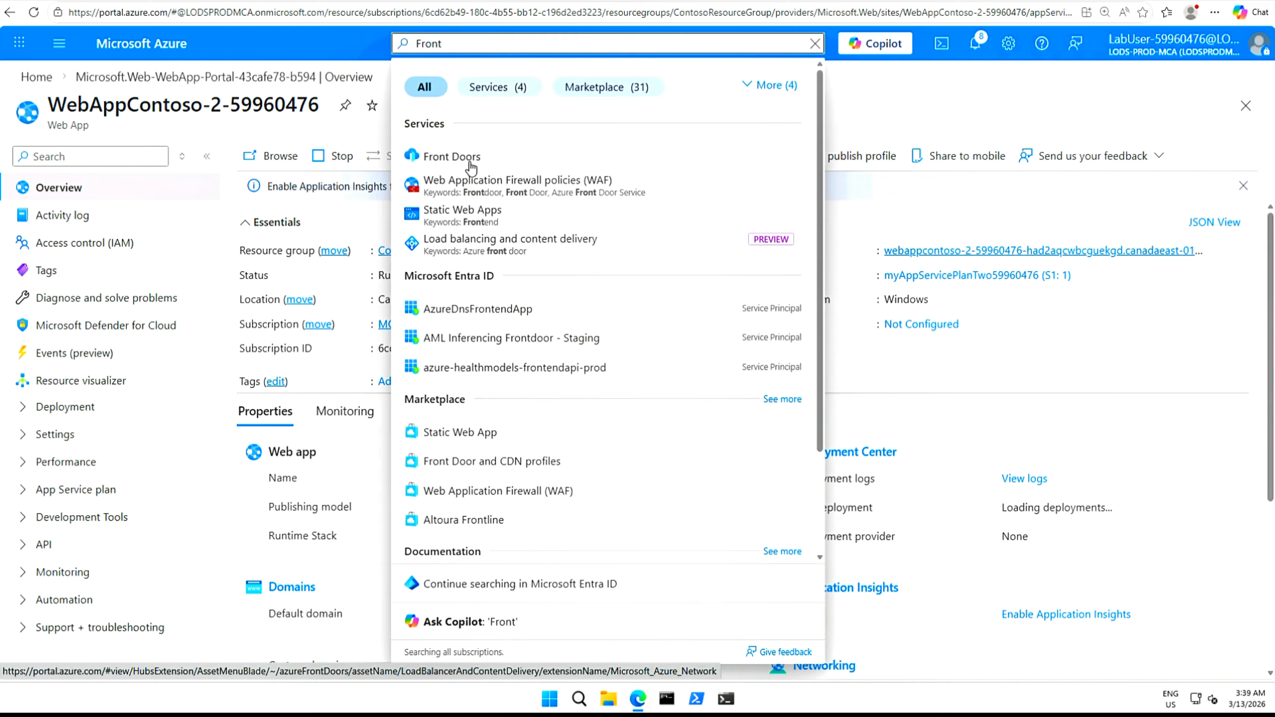
left_click(514, 463)
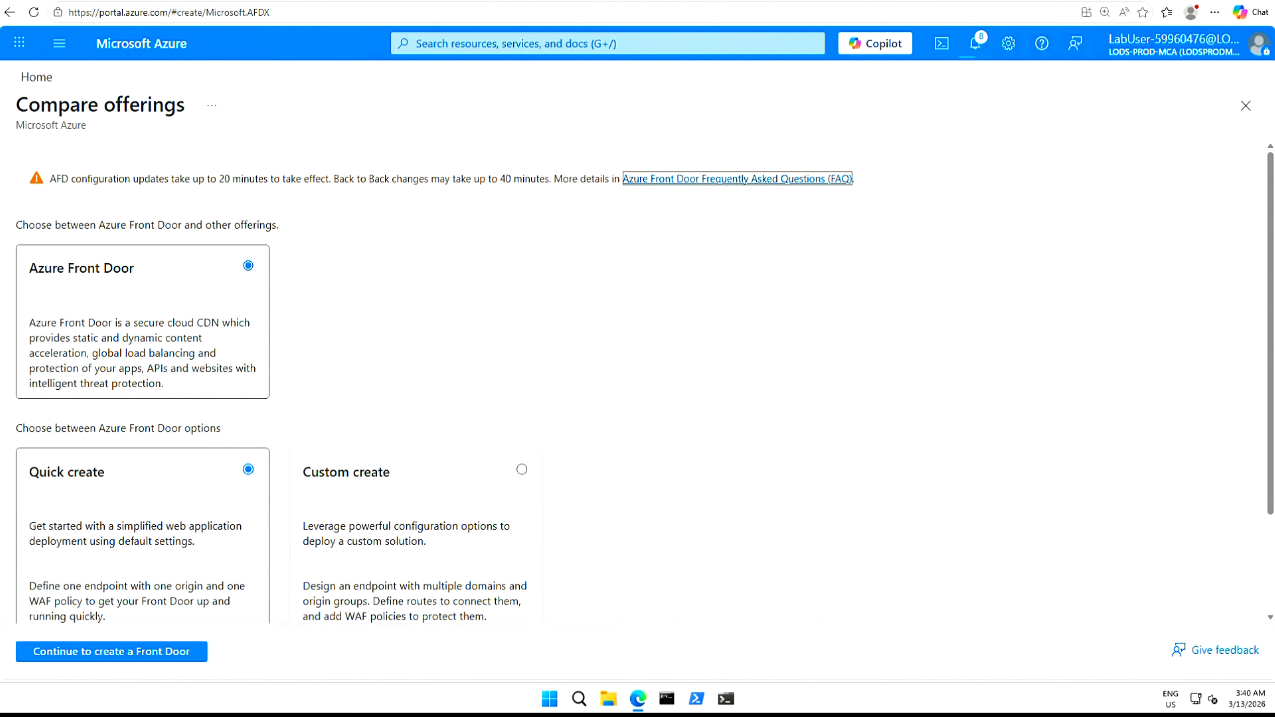
left_click_drag(1263, 323, 1255, 434)
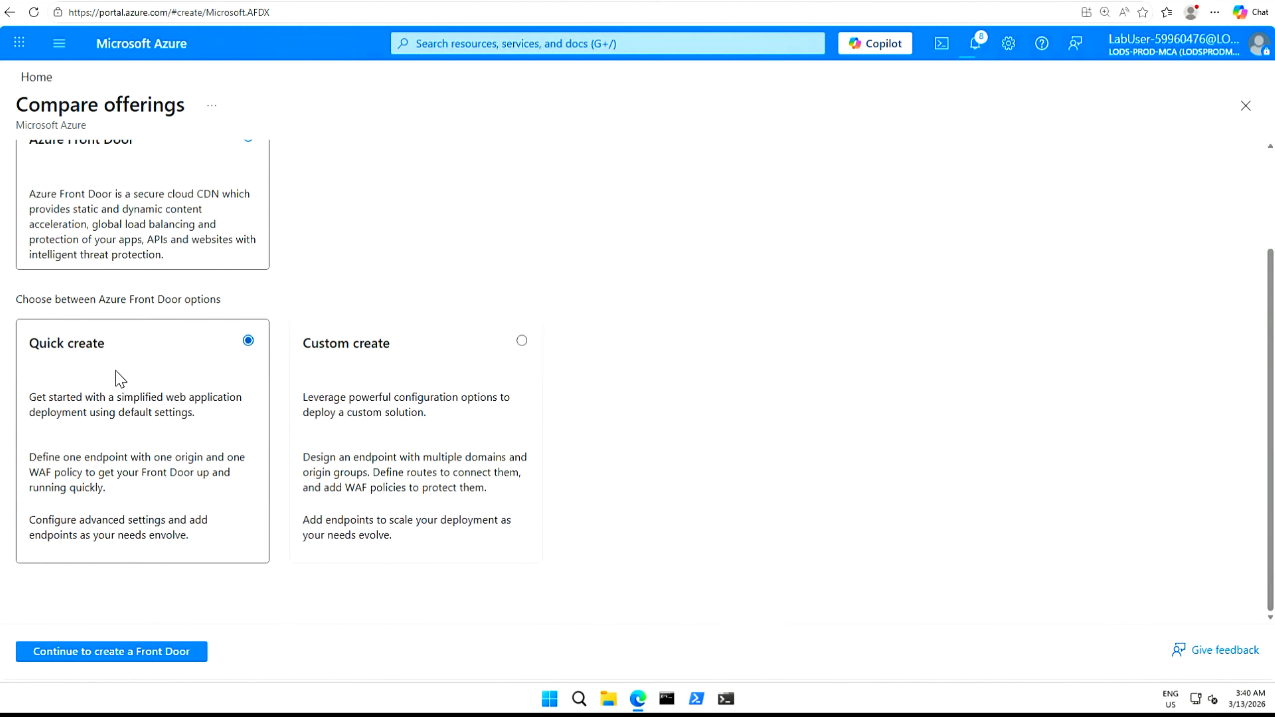
left_click(100, 652)
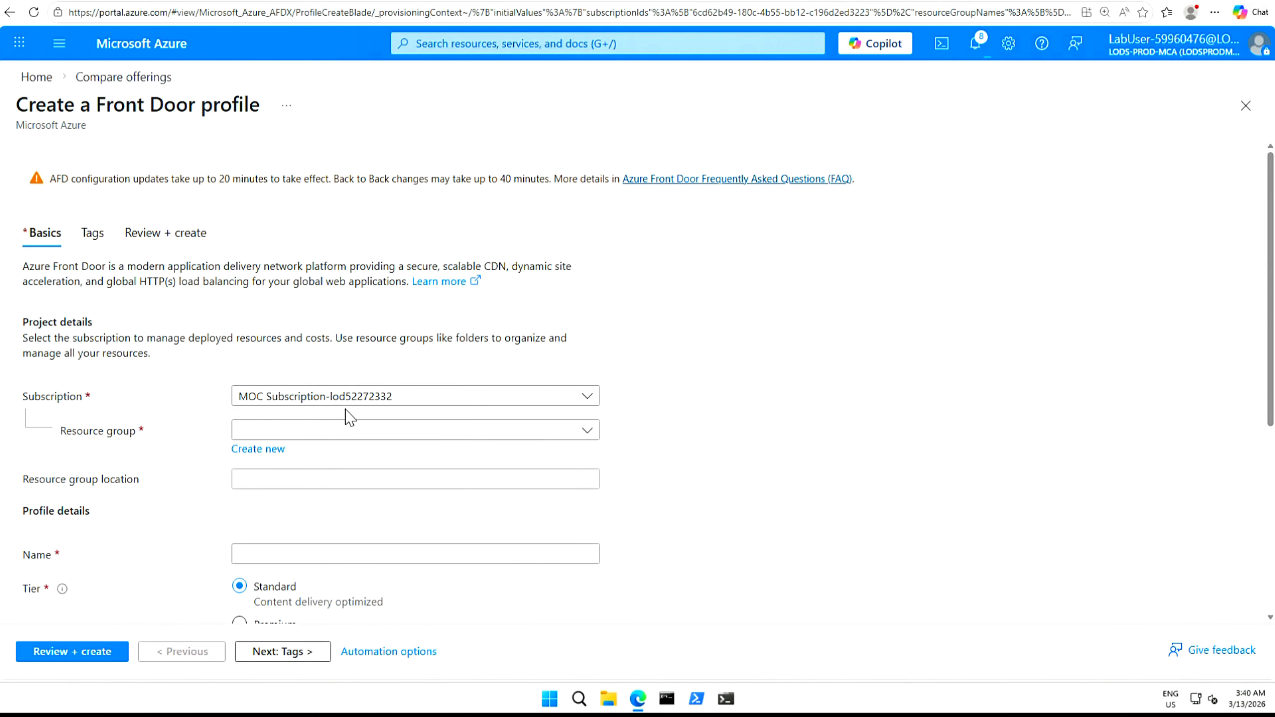
- Assign the Front Door profile to ContosoResourceGroup and name it frontdoormm
left_click(588, 431)
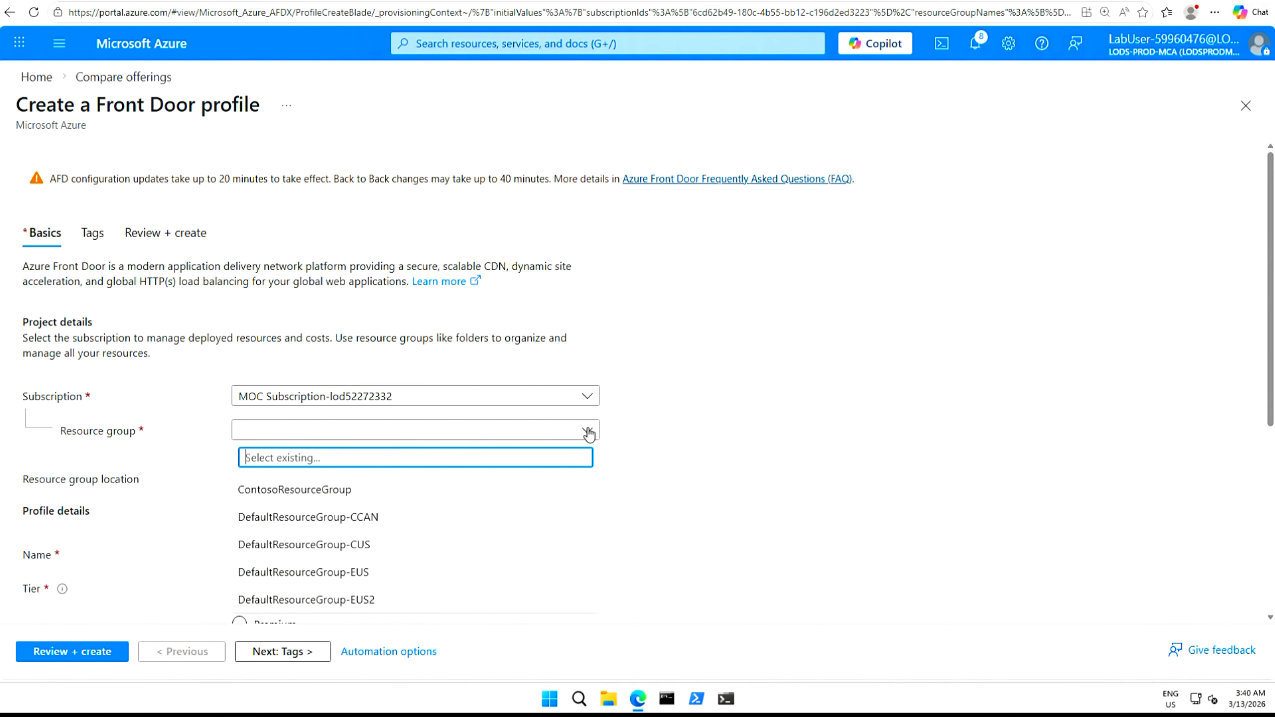
left_click(308, 490)
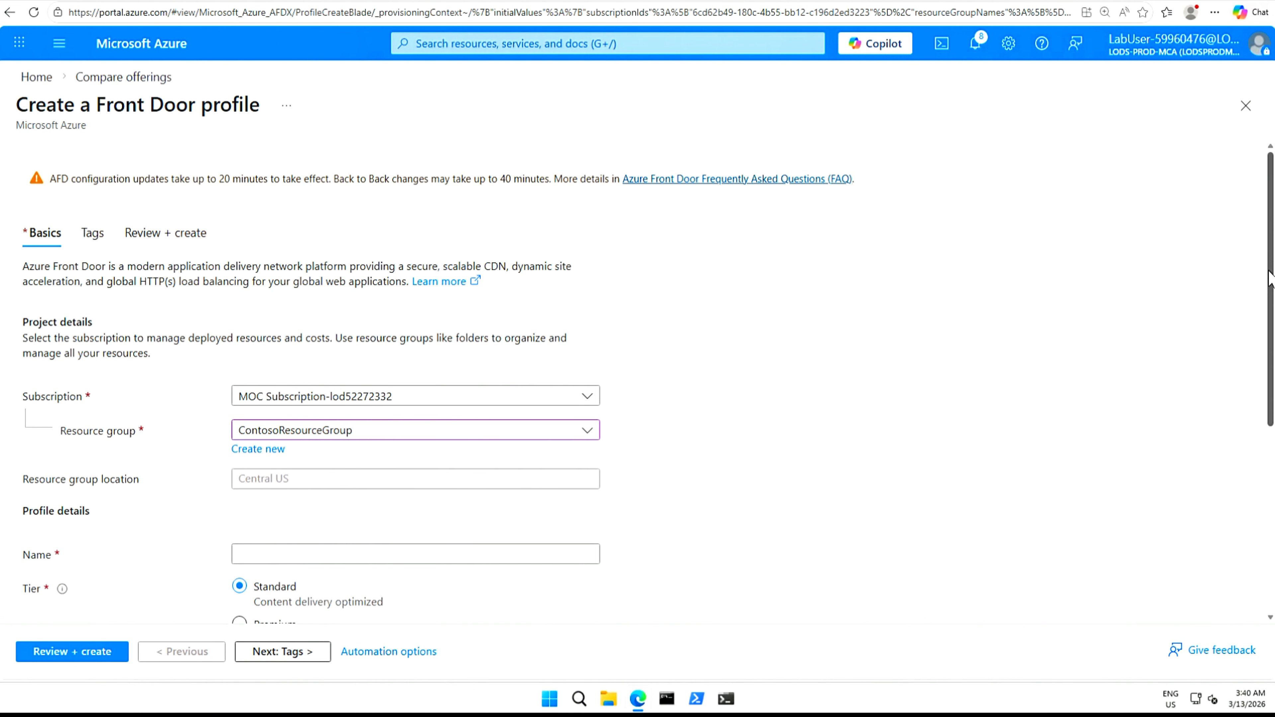
scroll(1271, 312, "down", 2)
scroll(1270, 312, "down", 5)
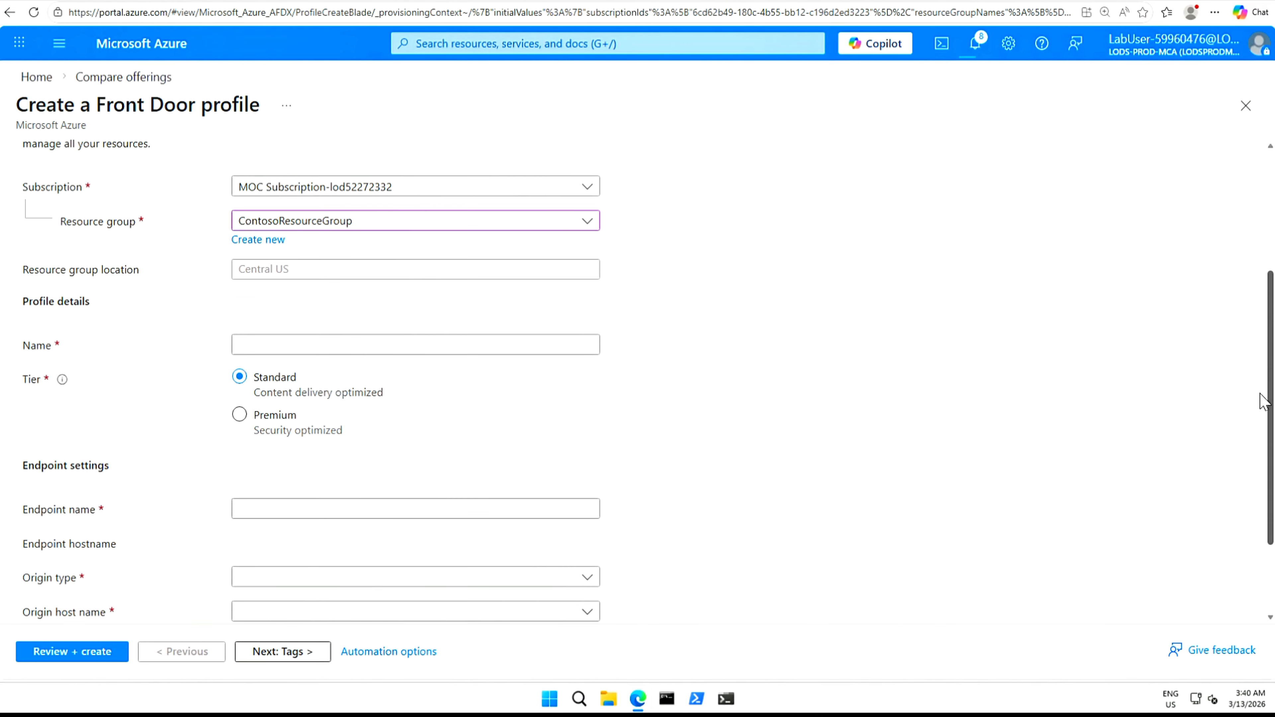
left_click(236, 346)
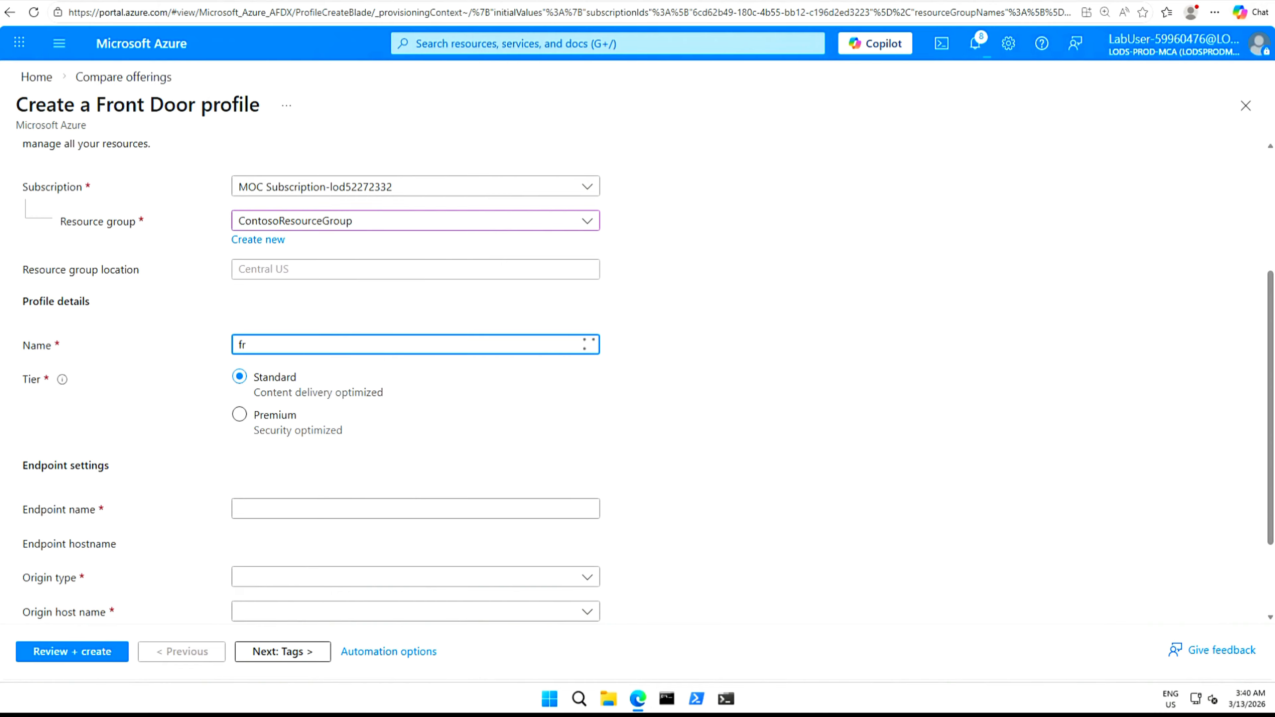
type("doormm")
- Name the endpoint FDendpoint and set its origin to App services with the WebAppContoso-1-59960476 host name
left_click(240, 509)
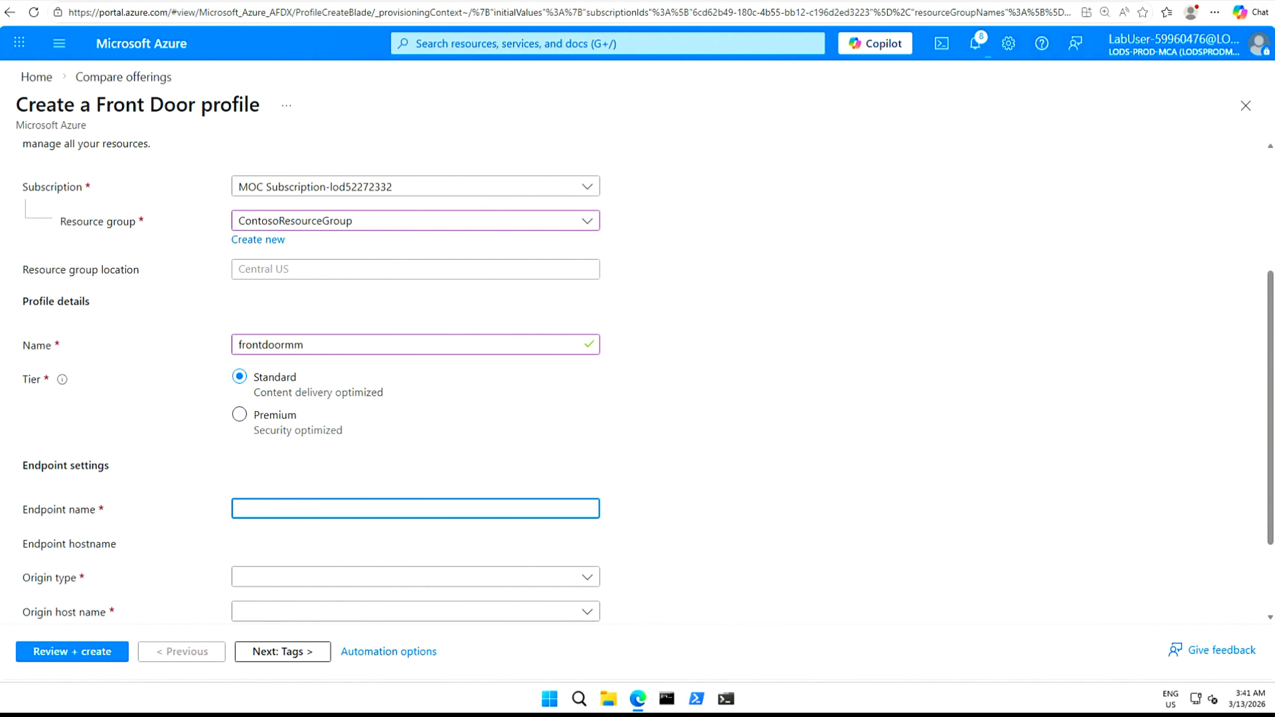
type("FDendpoint")
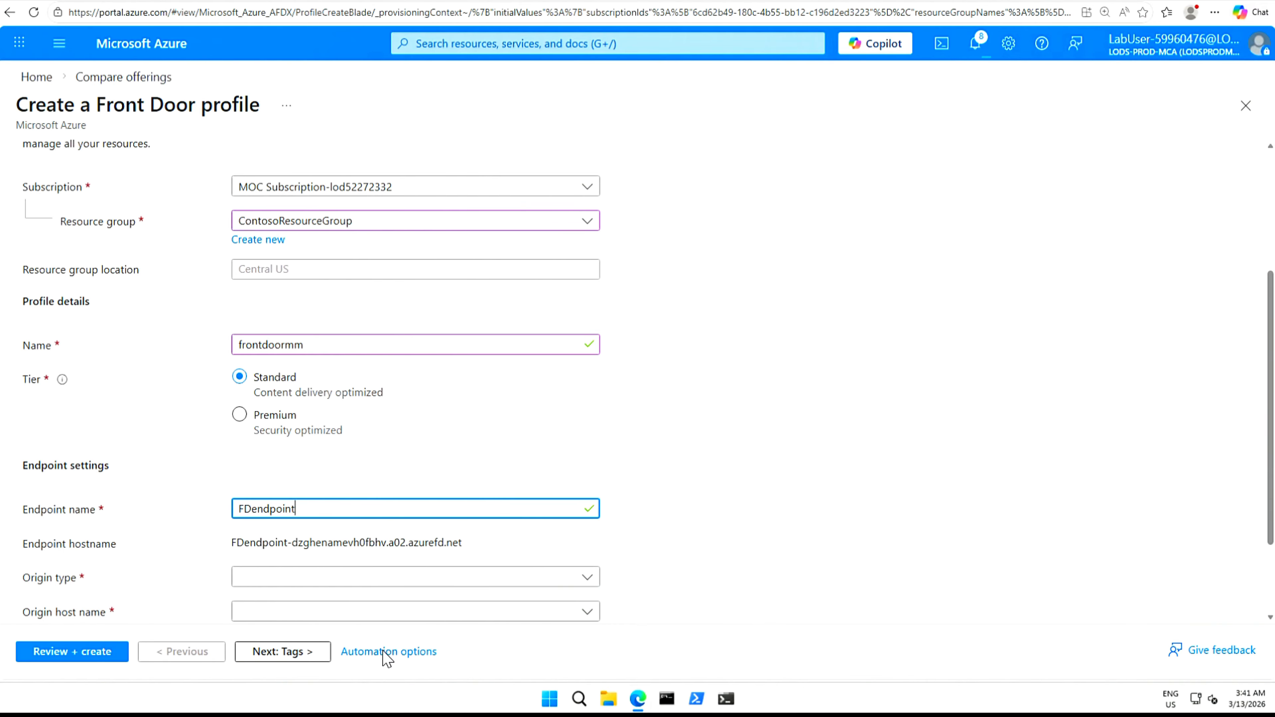
left_click(269, 577)
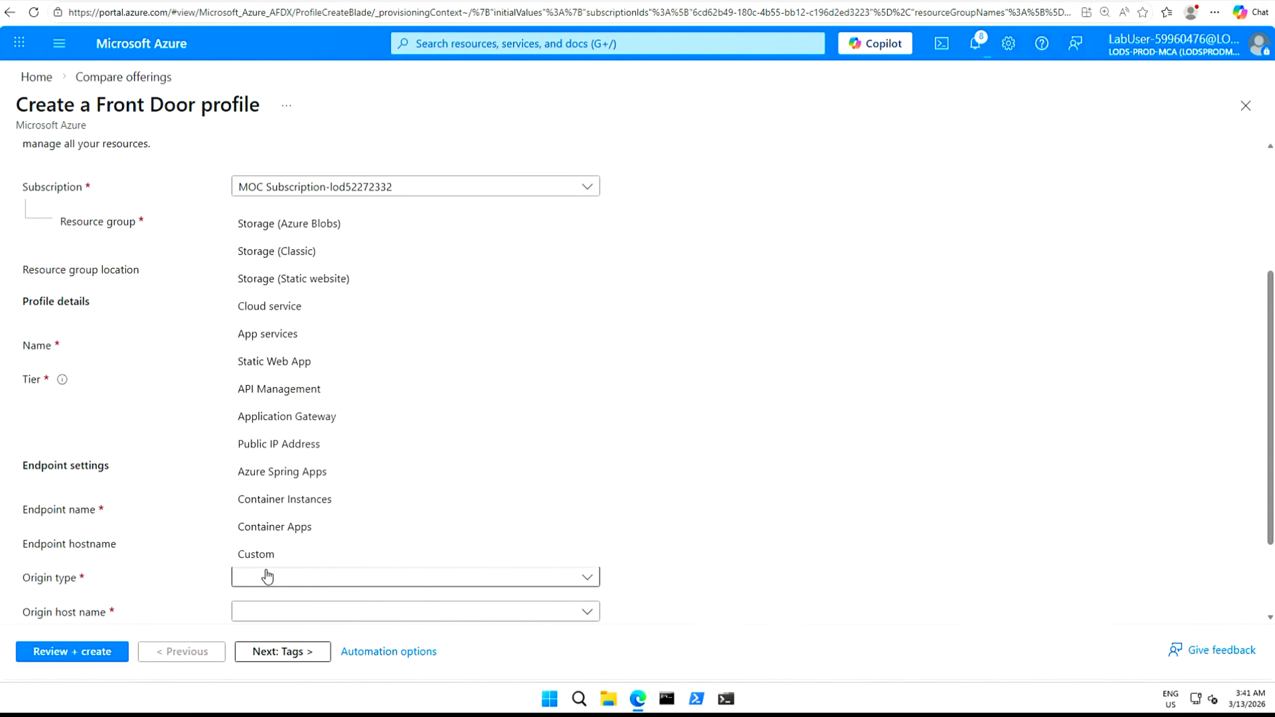
left_click(284, 337)
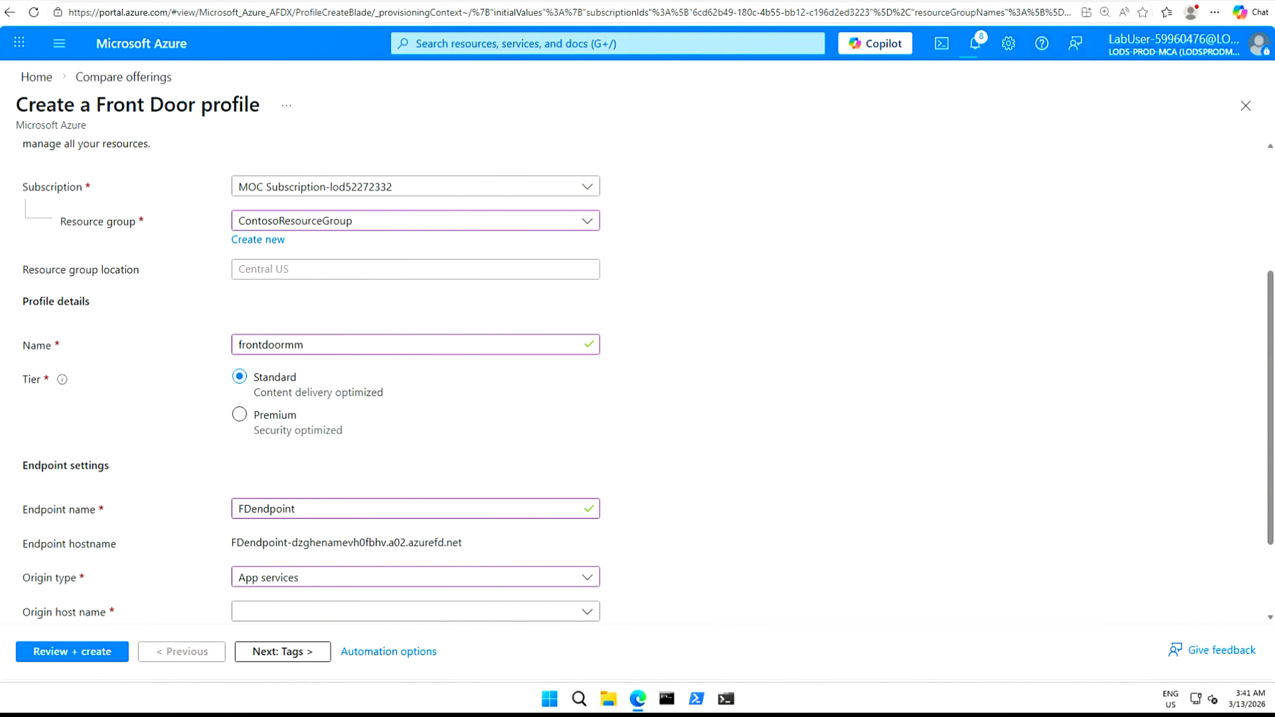
scroll(869, 512, "down", 3)
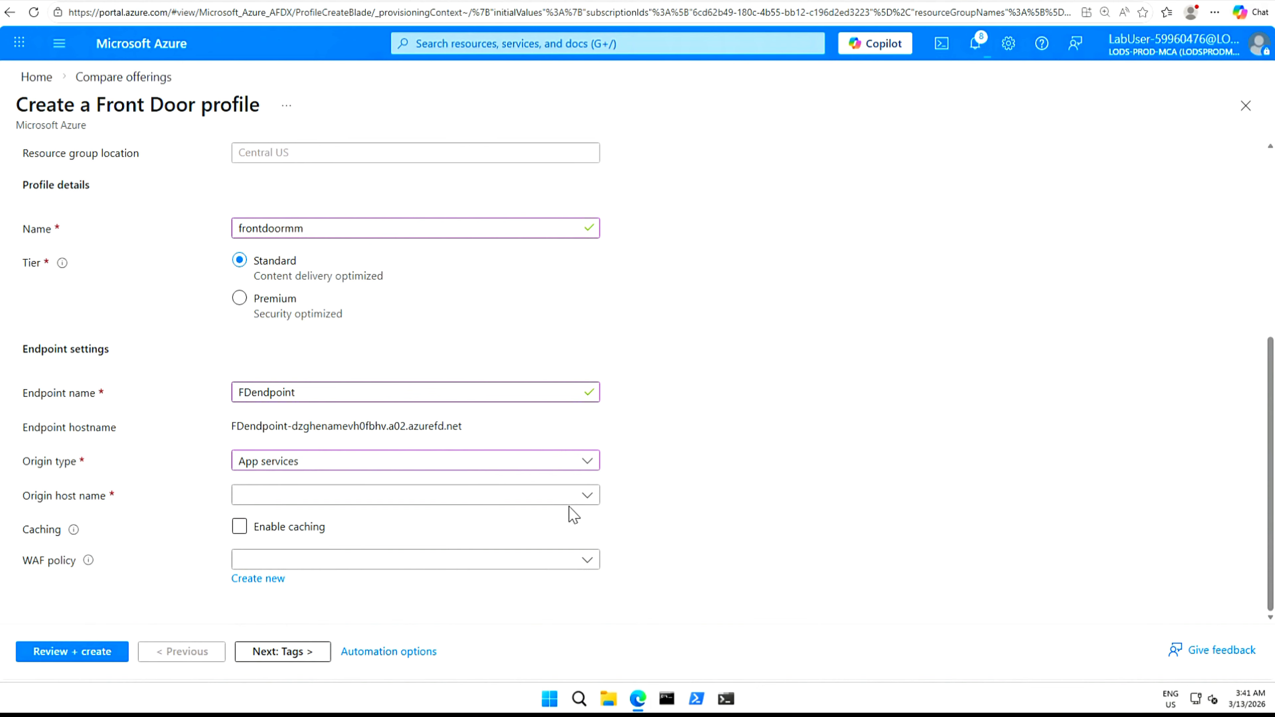
left_click(588, 498)
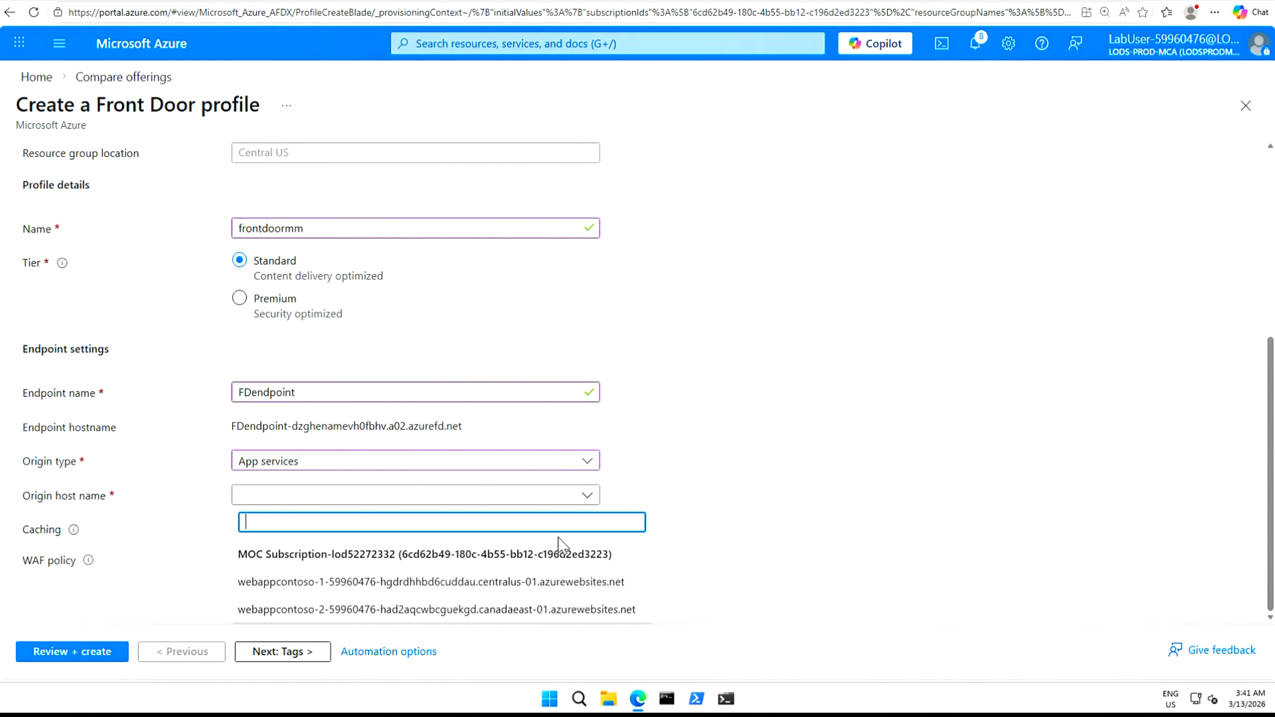
left_click(313, 583)
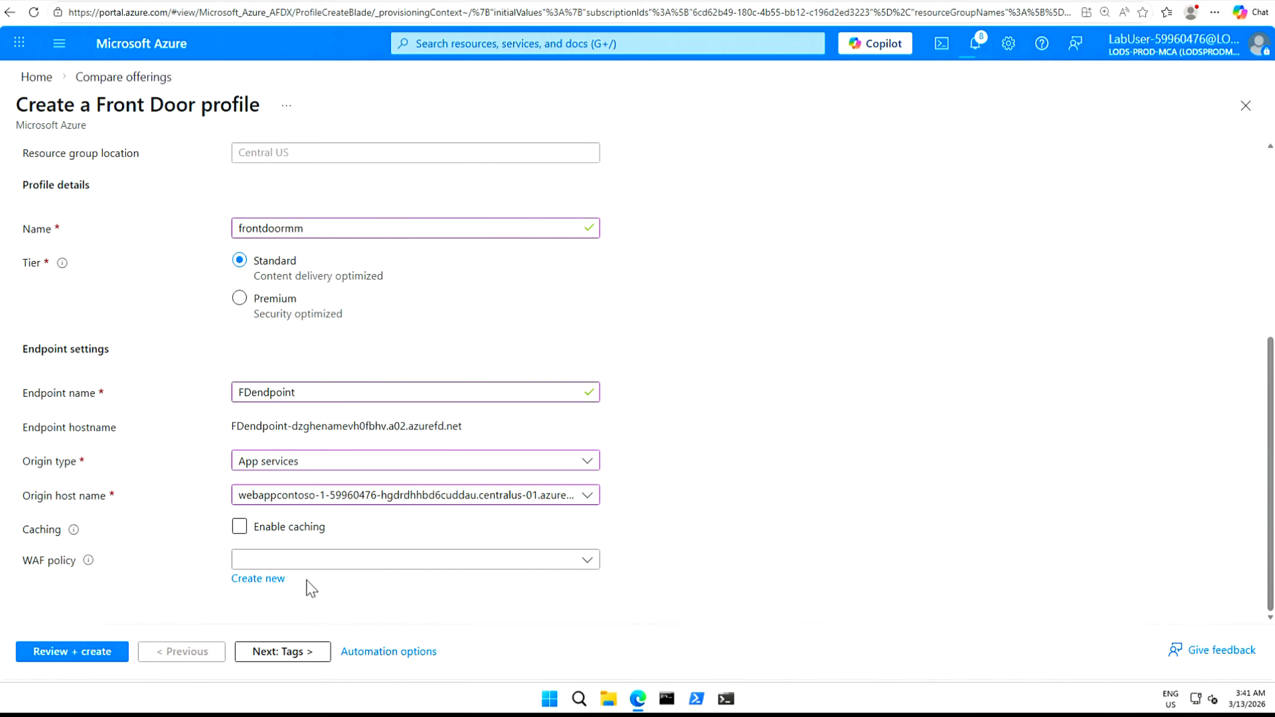
- Review the frontdoormm profile settings, create the Front Door and open the deployed resource
left_click(87, 655)
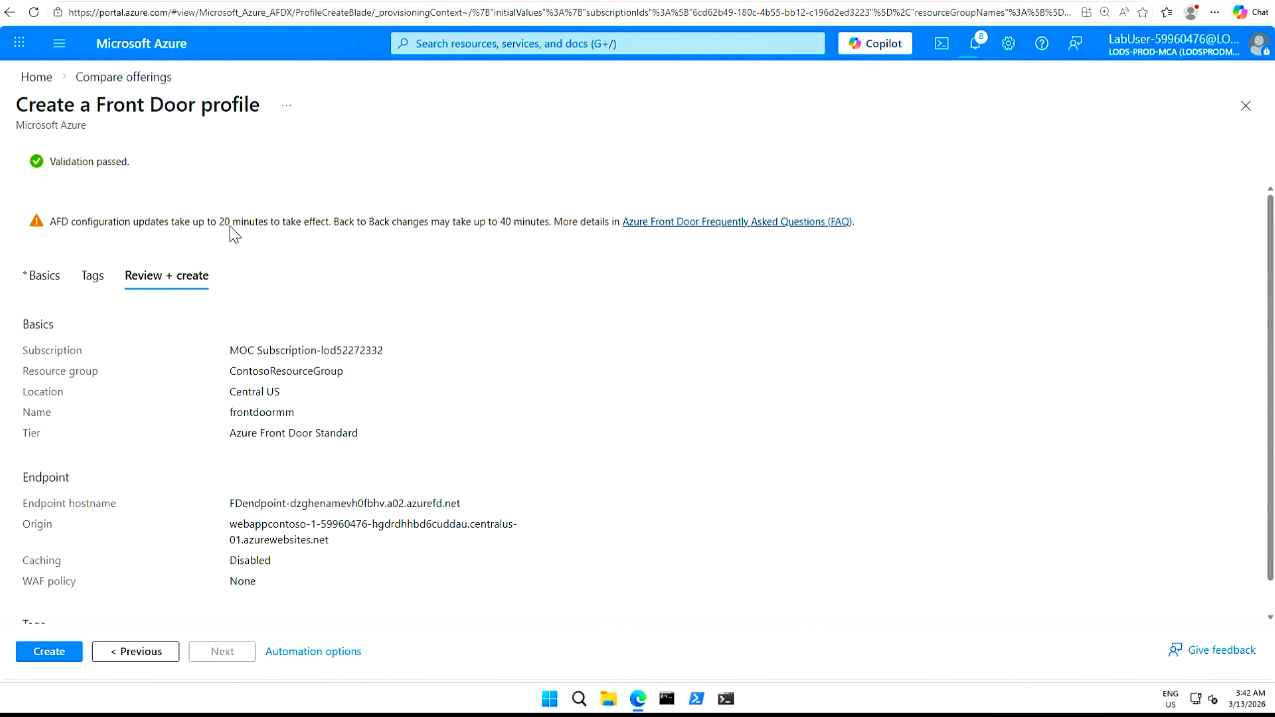
left_click_drag(258, 221, 209, 222)
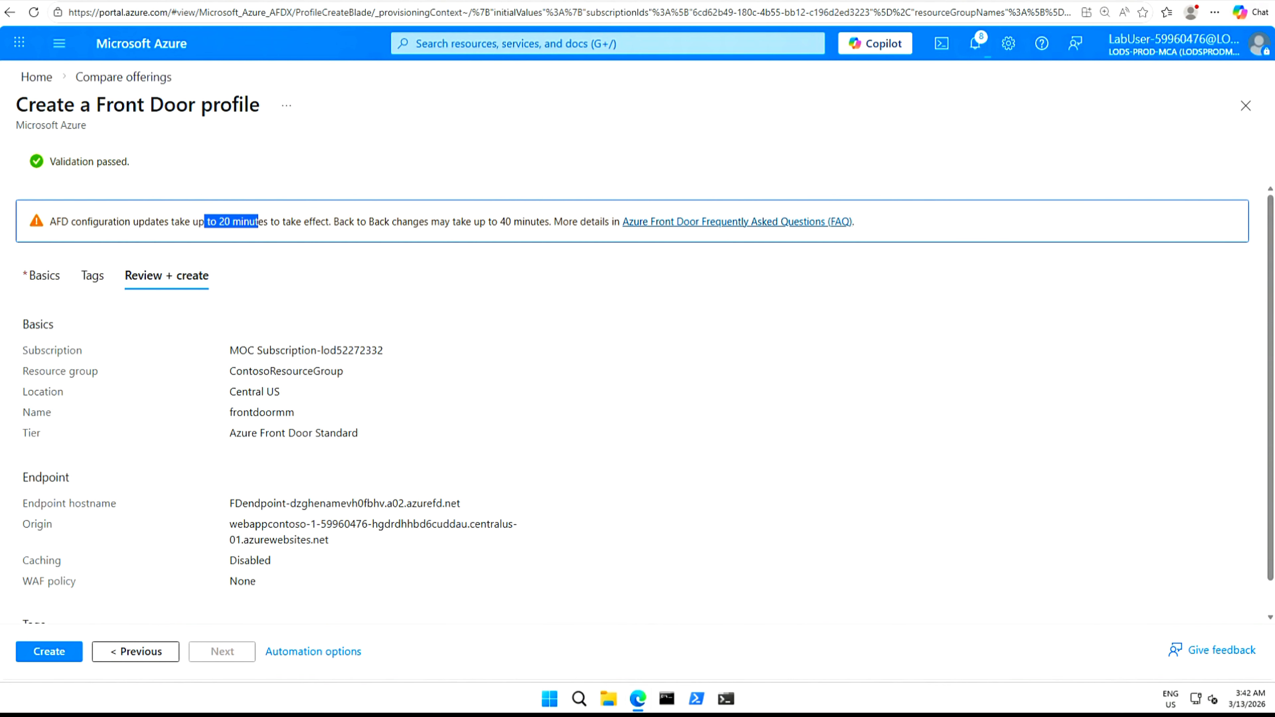
left_click(50, 653)
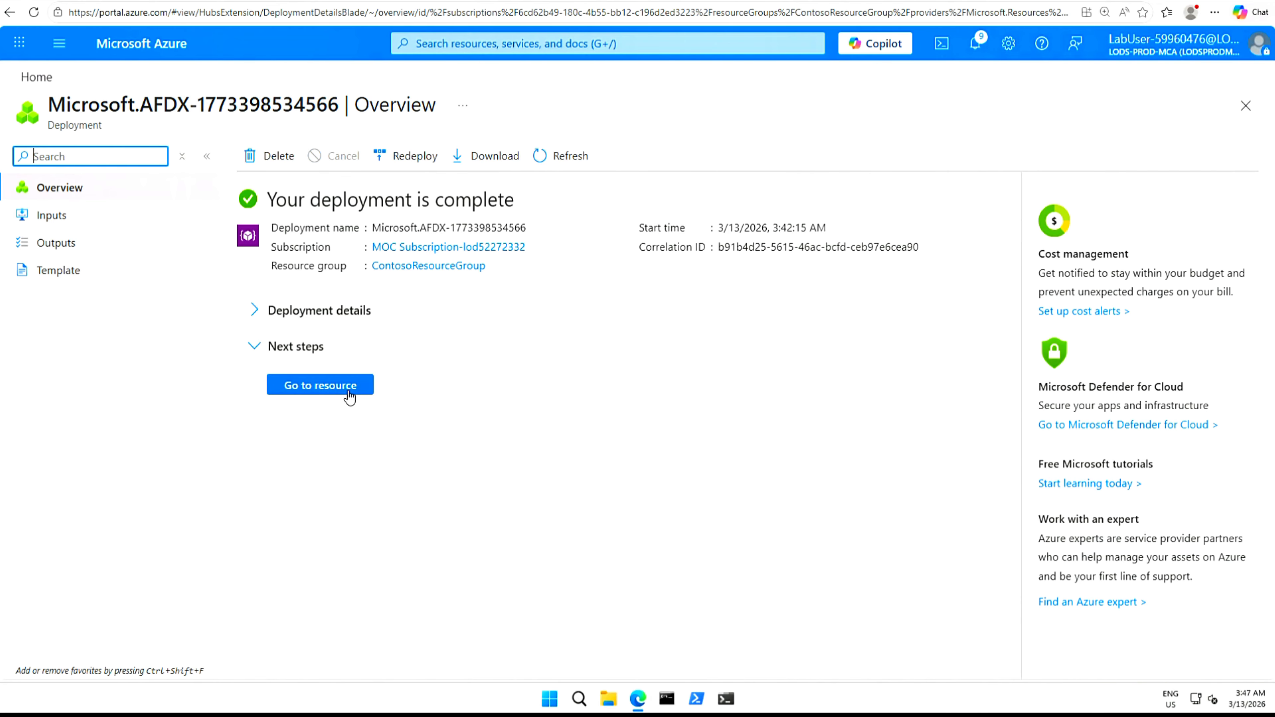
left_click(314, 385)
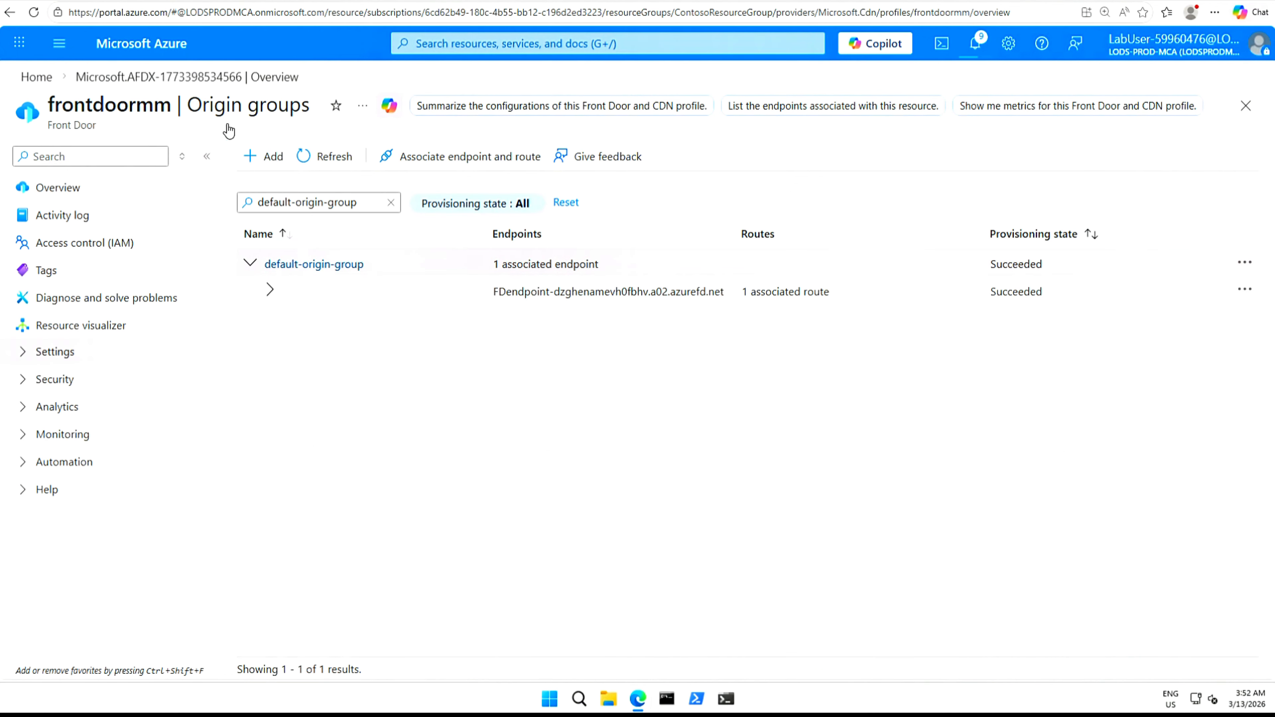
- Expand the Front Door's settings and open default-origin-group for updating
left_click(26, 383)
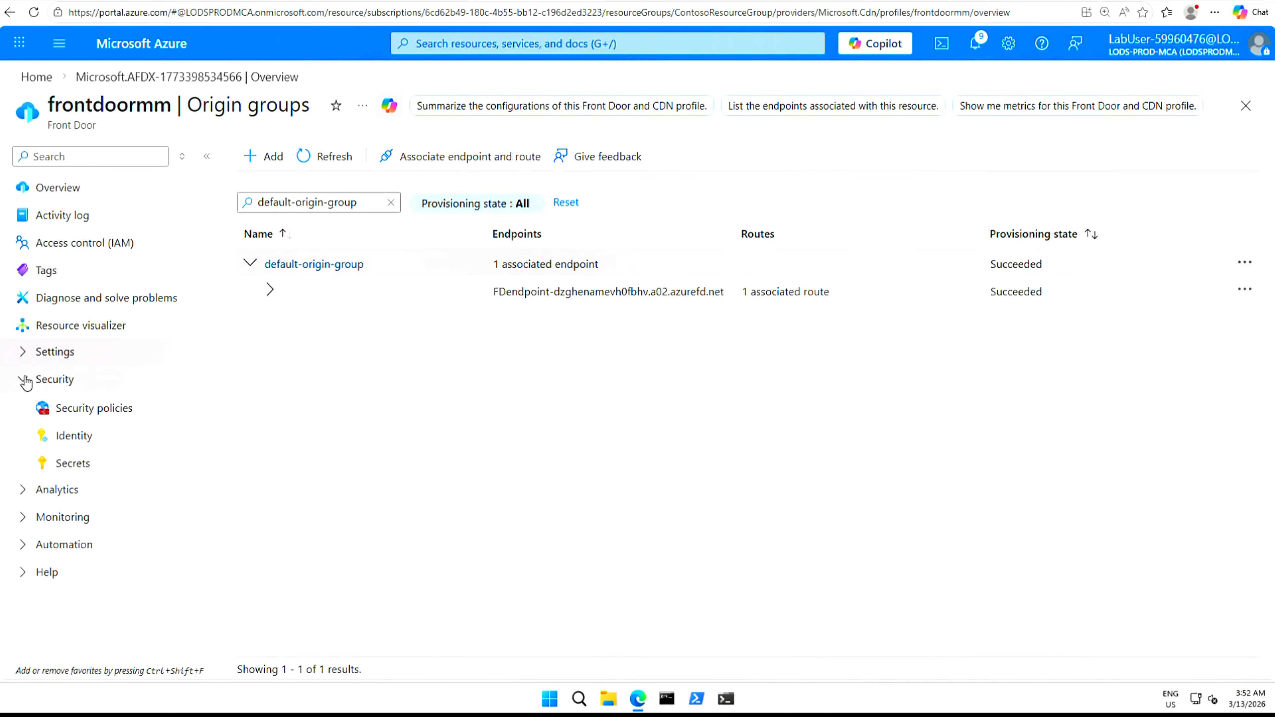
left_click(27, 381)
left_click(23, 353)
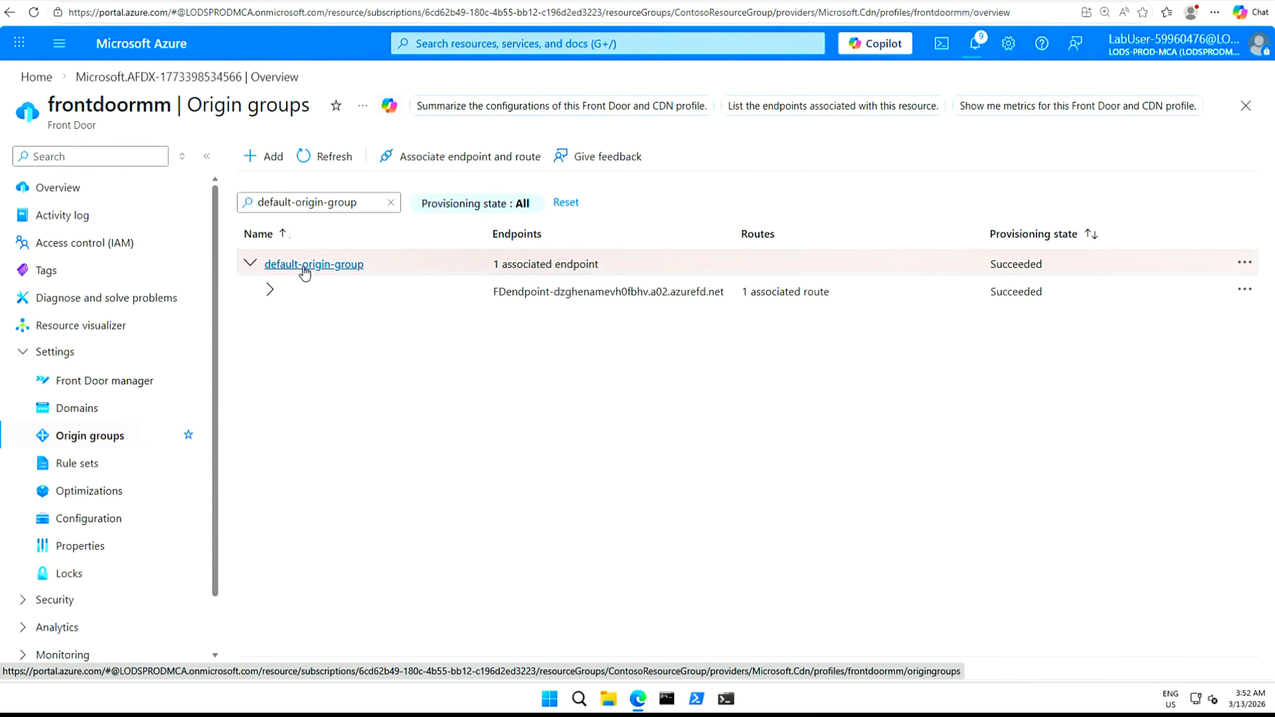
left_click(327, 266)
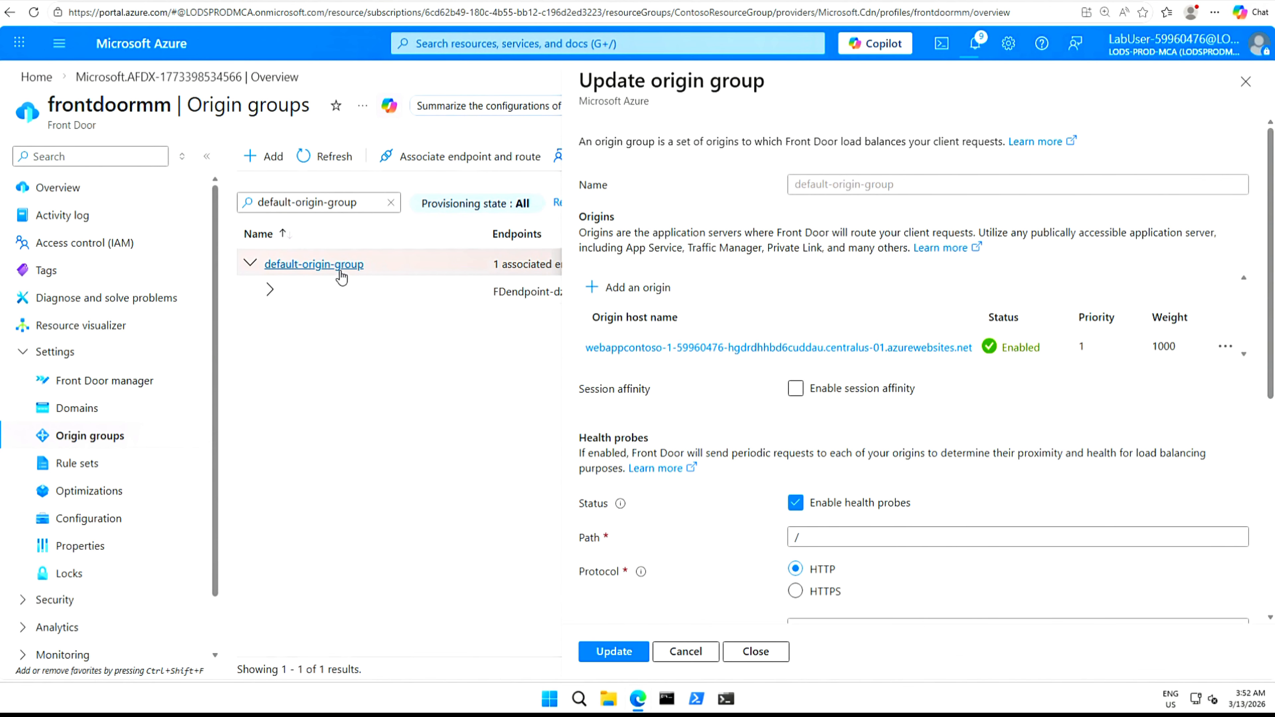
- Start a new origin in default-origin-group named FrontDoormm with the origin type App services
left_click(641, 292)
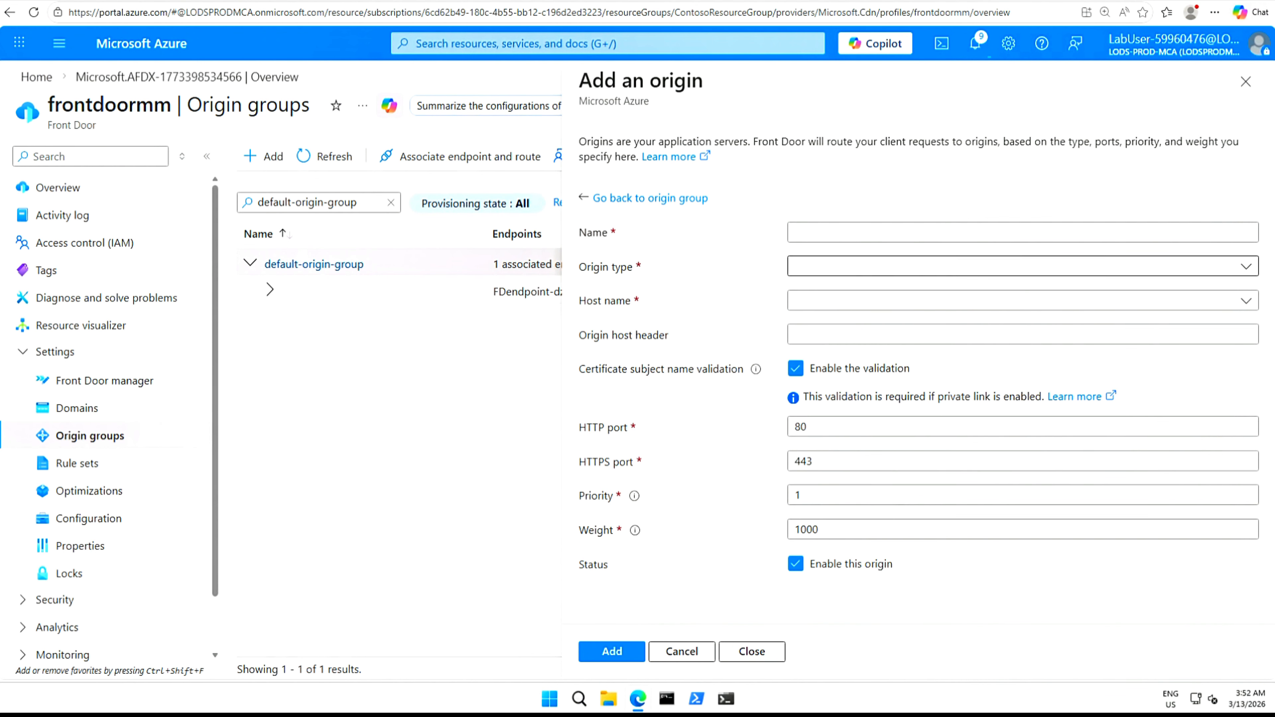
left_click(833, 236)
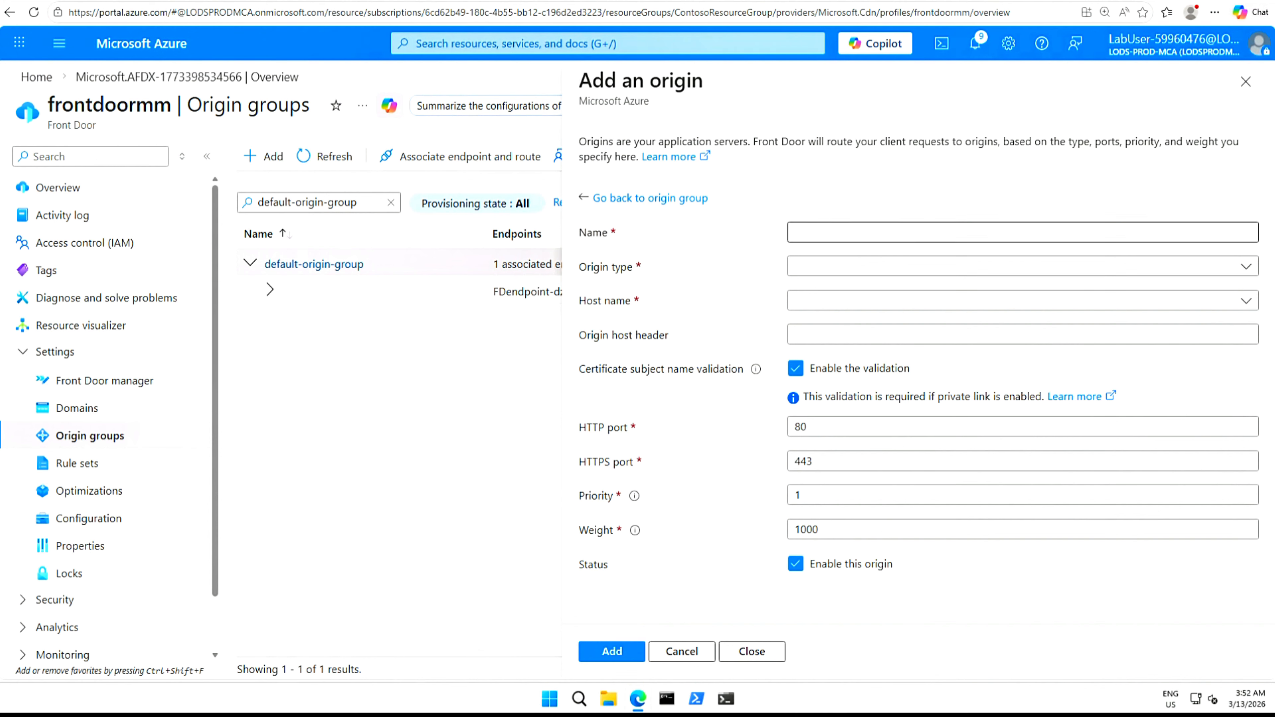
left_click(834, 235)
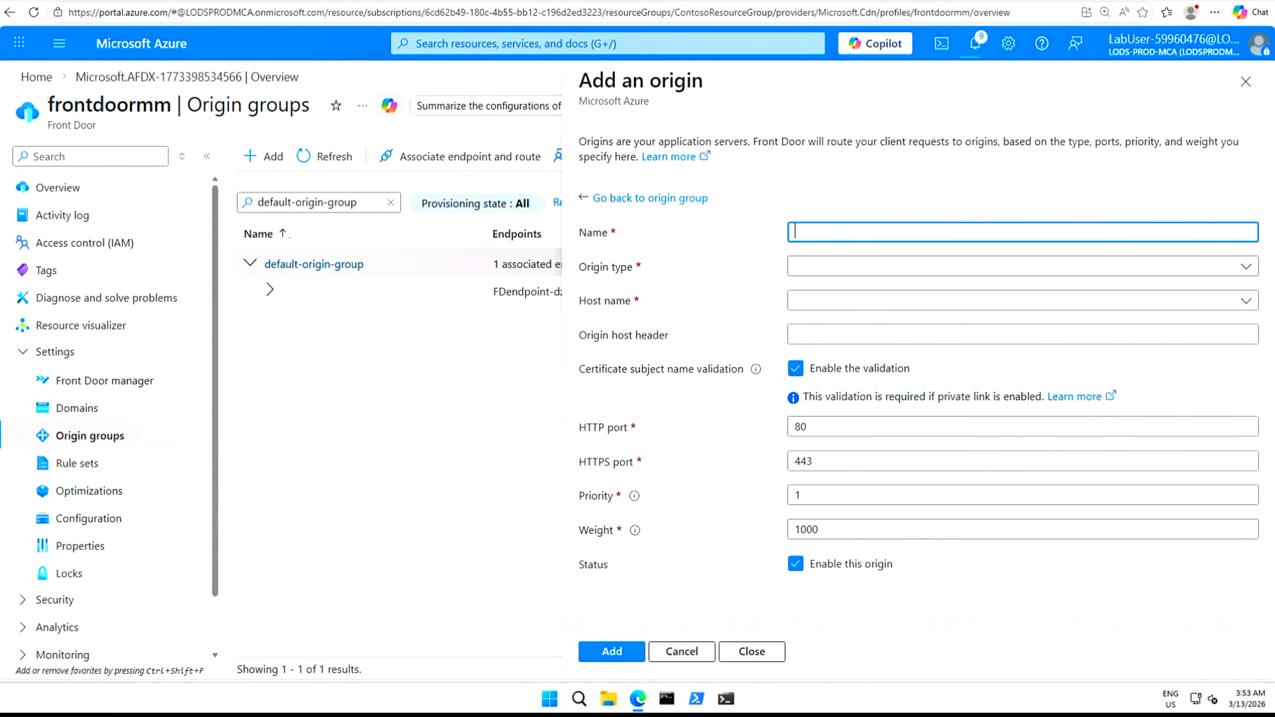
type("FrontDooremm")
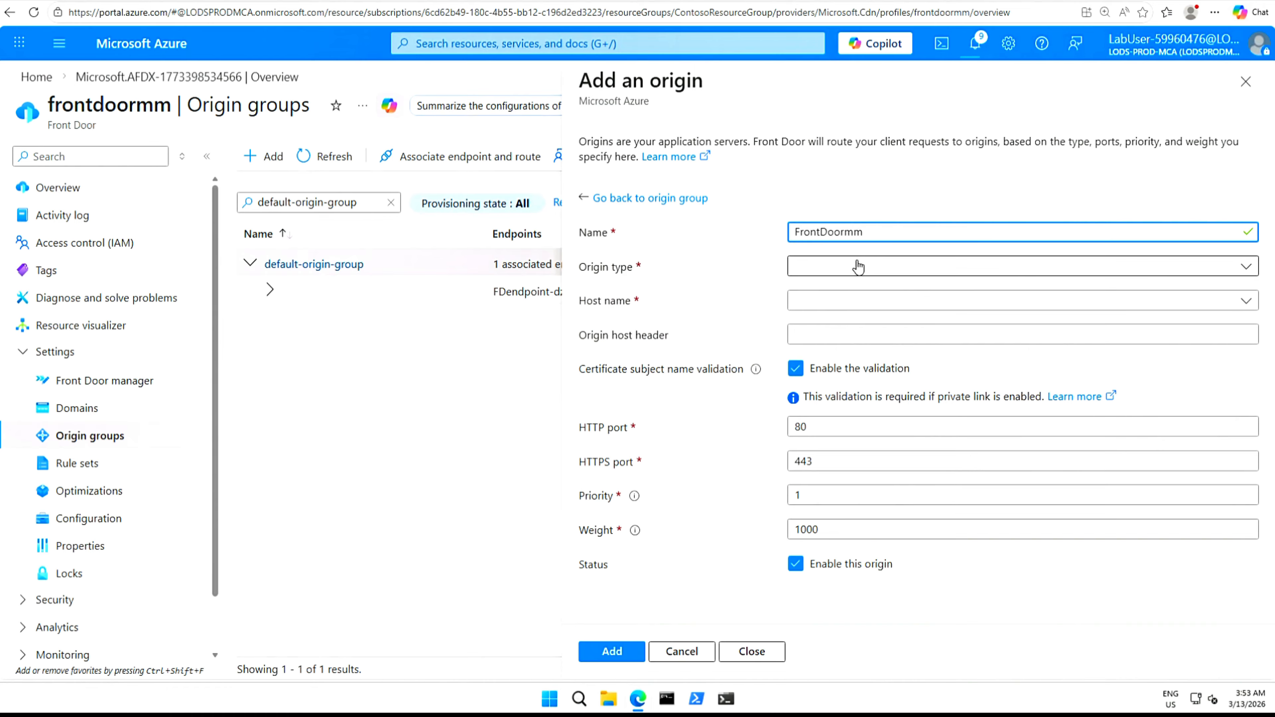
left_click(1247, 271)
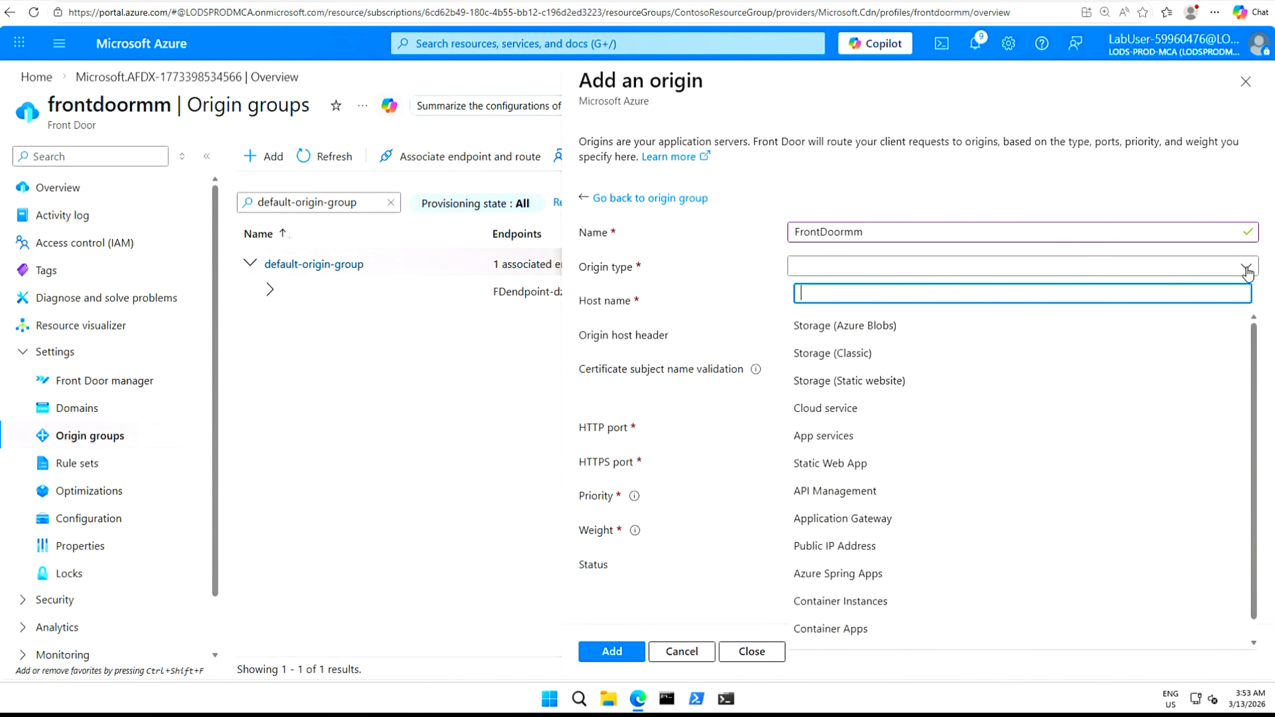
left_click(835, 437)
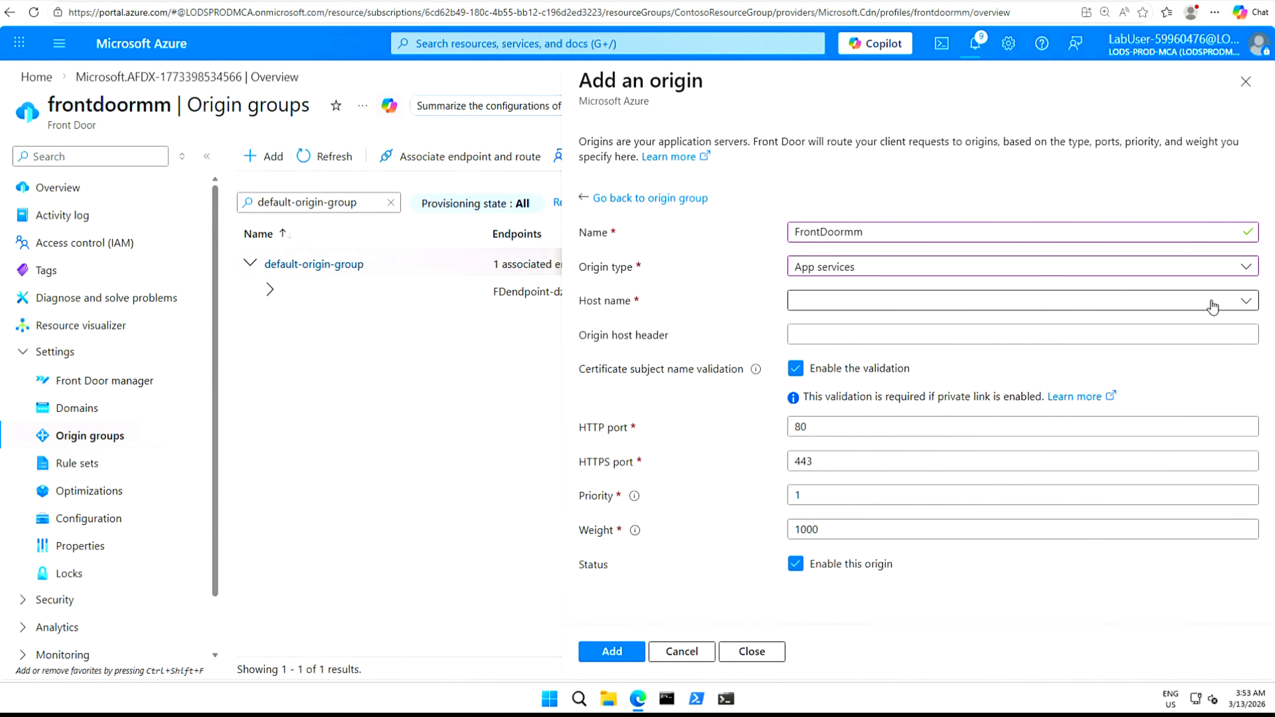
- Set the new origin's host name to the WebAppContoso-2-59960476 web app, add the origin and update the origin group
left_click(1247, 301)
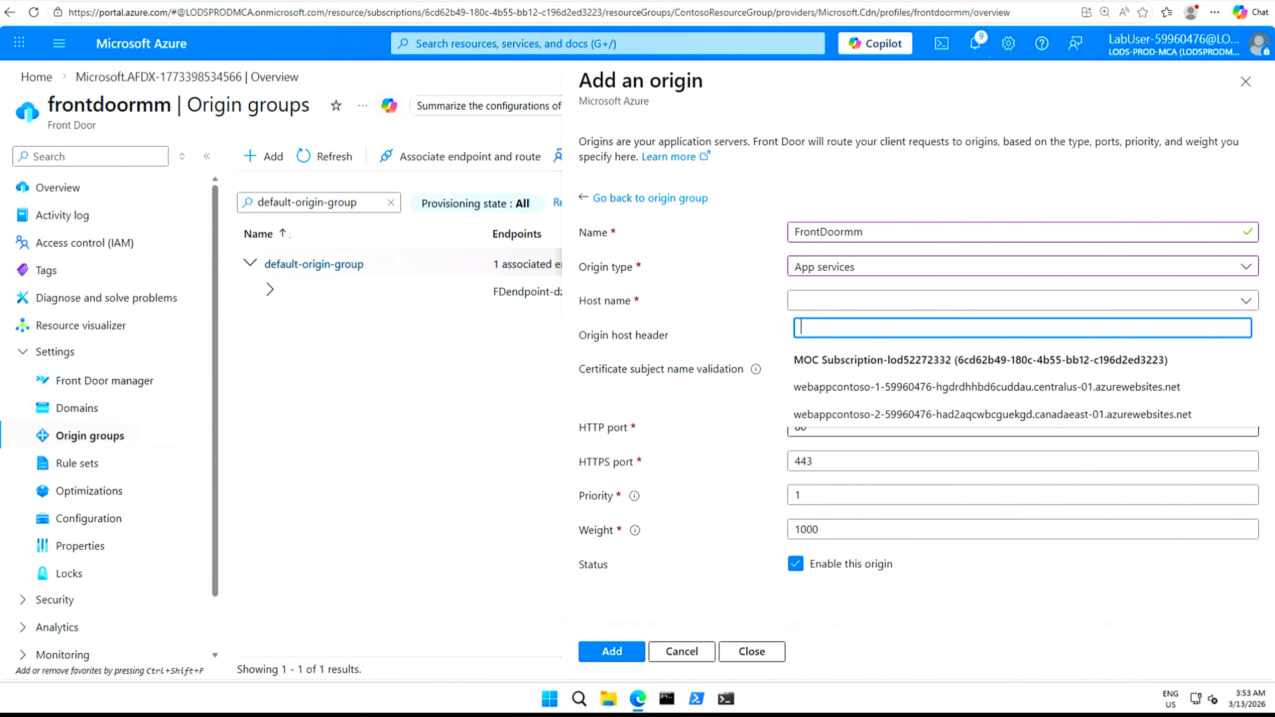
left_click(935, 416)
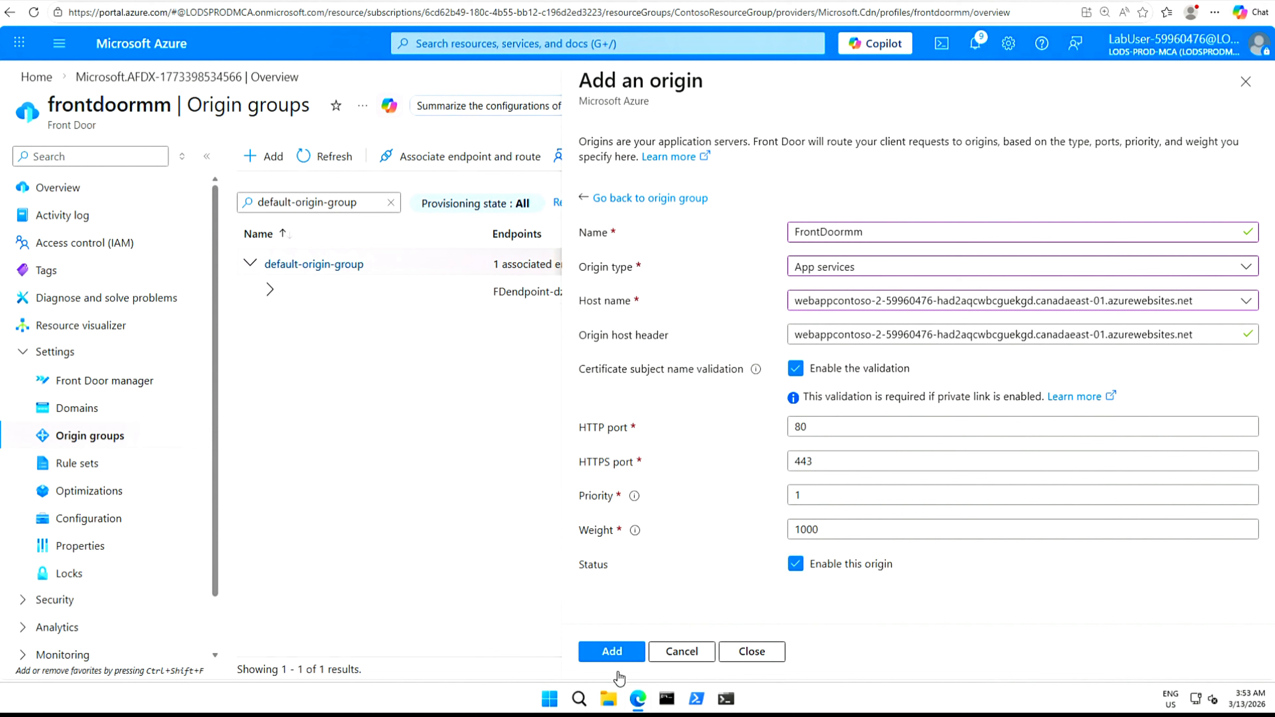
left_click(614, 653)
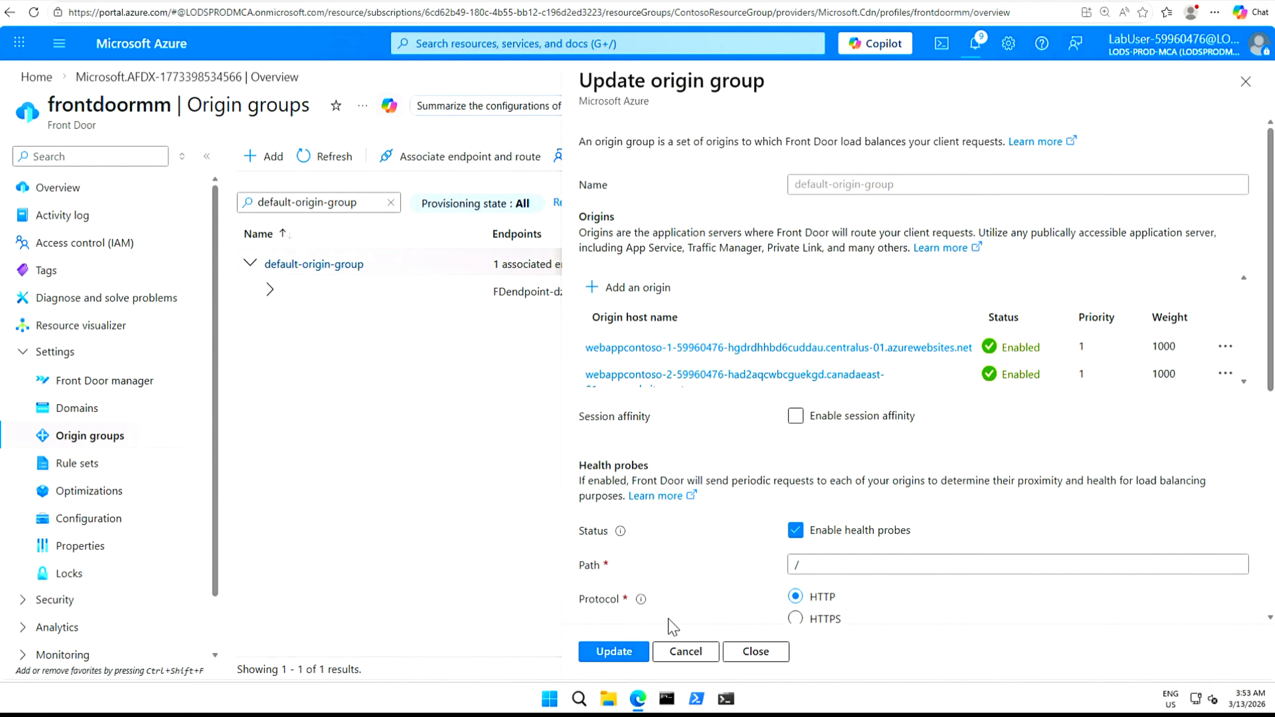
left_click(627, 656)
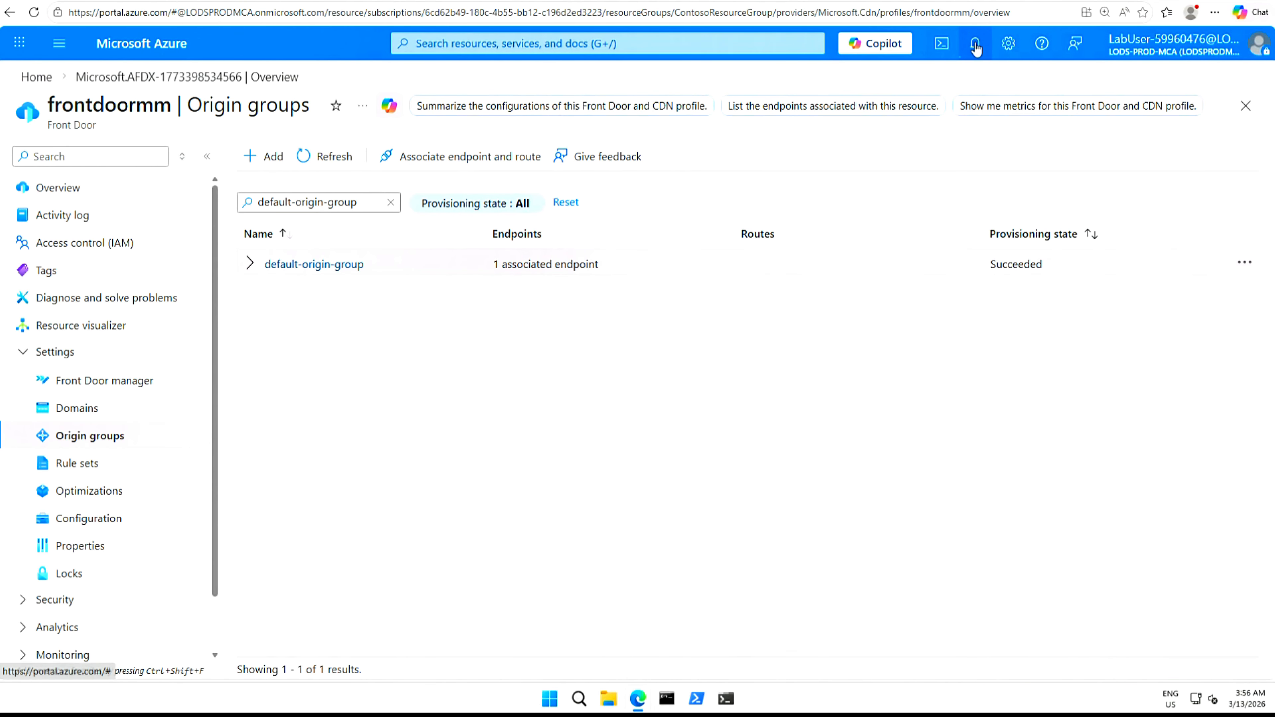
- Check the portal notifications and read the Task 3 lab instructions on viewing Azure Front Door in action
left_click(976, 47)
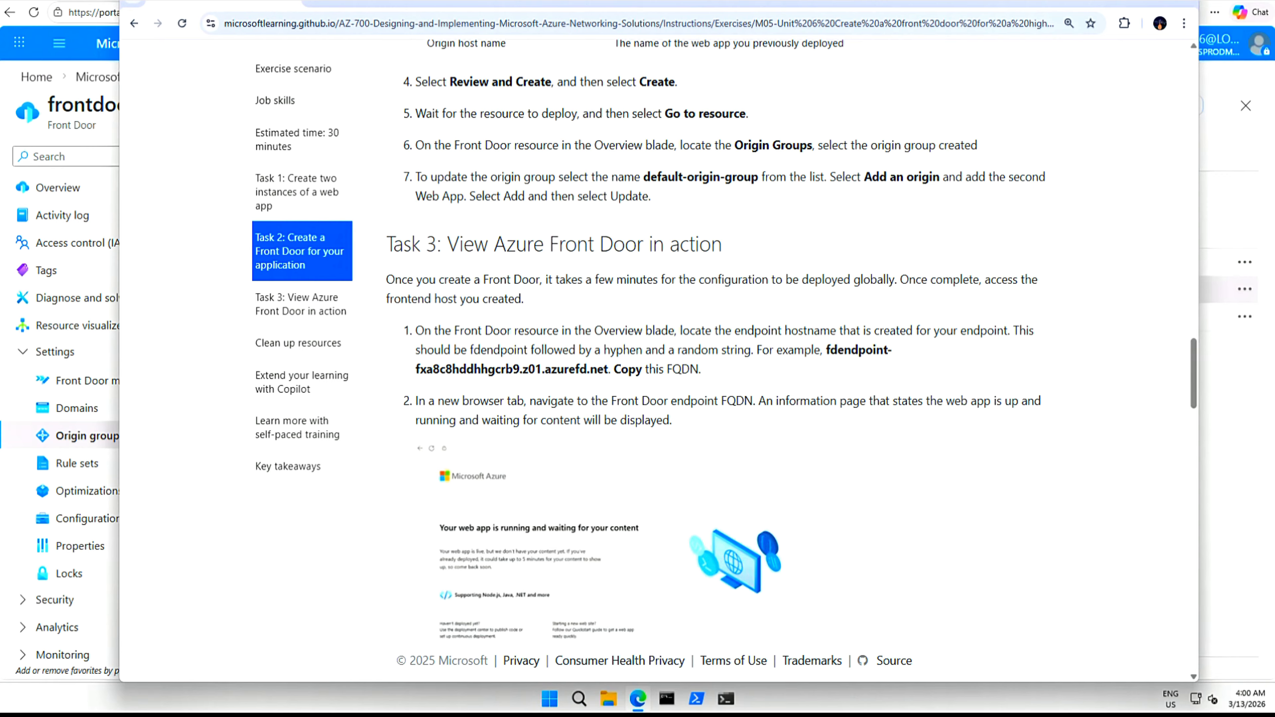
scroll(568, 348, "down", 7)
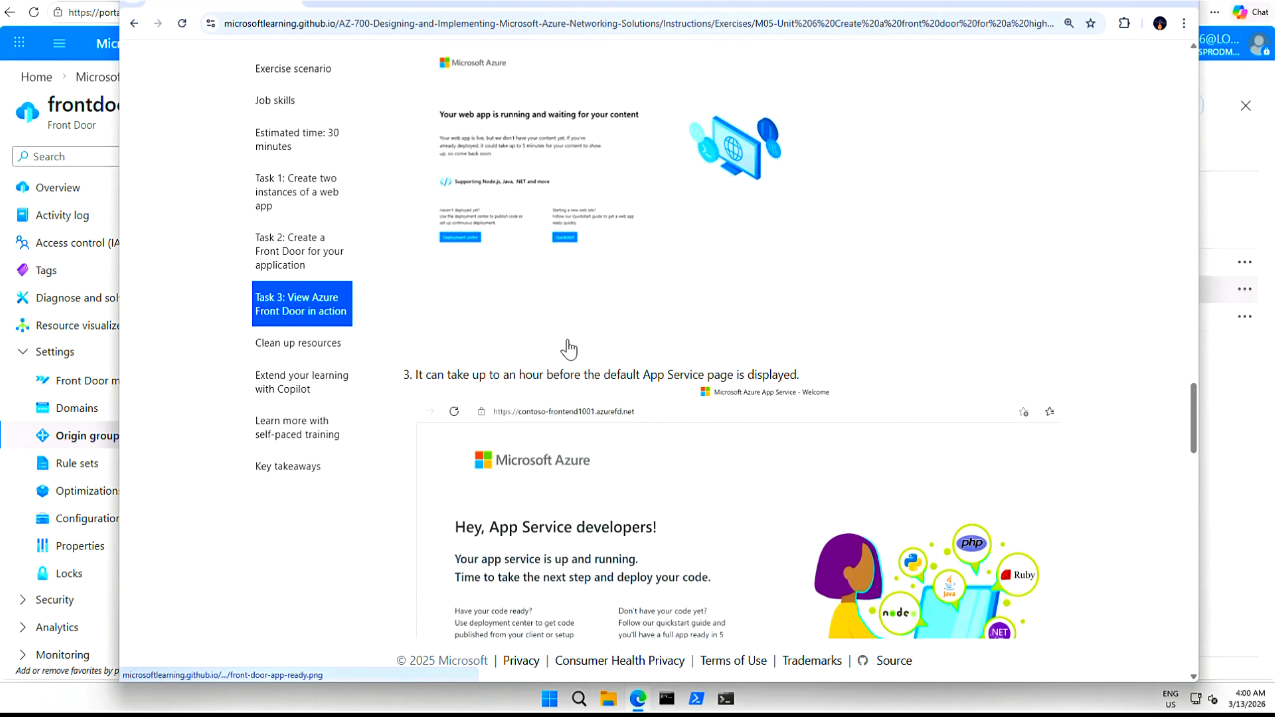
- Read the lab instructions on the default App Service page and the failover test, and review the Task 2 Front Door settings
scroll(569, 348, "down", 2)
left_click_drag(493, 236, 828, 247)
left_click_drag(489, 236, 837, 245)
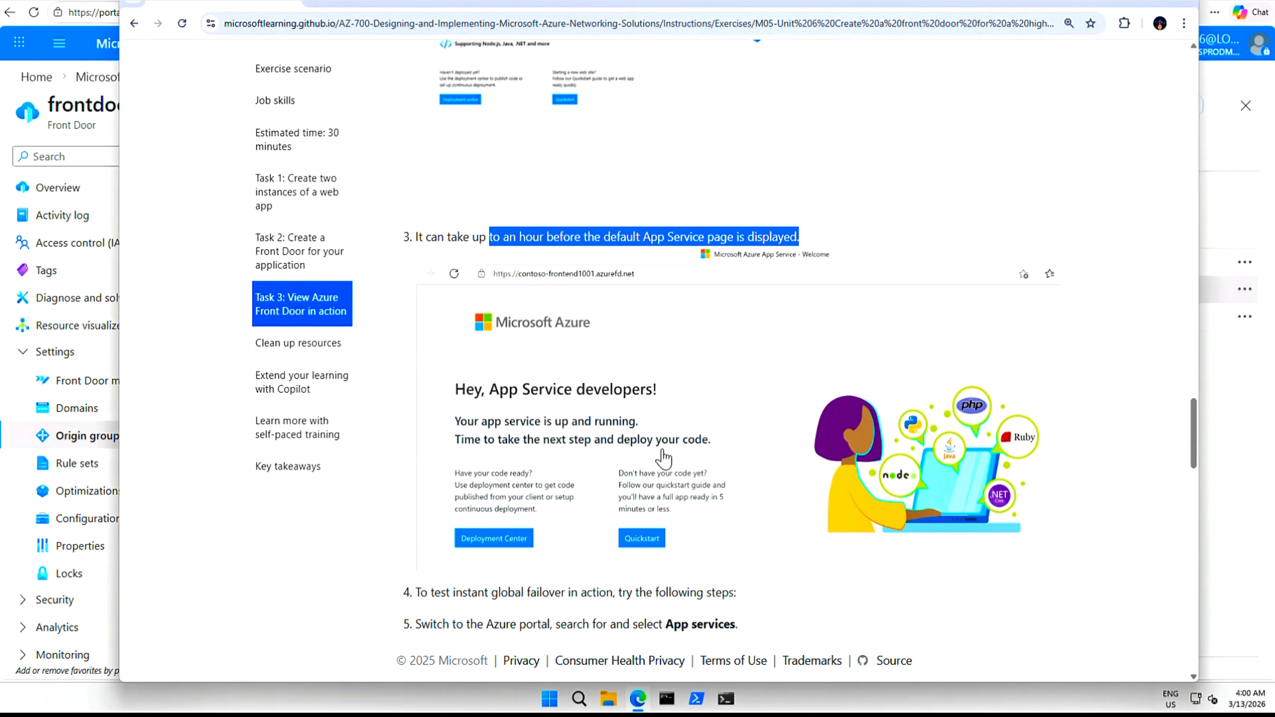
scroll(658, 460, "down", 3)
scroll(659, 461, "down", 6)
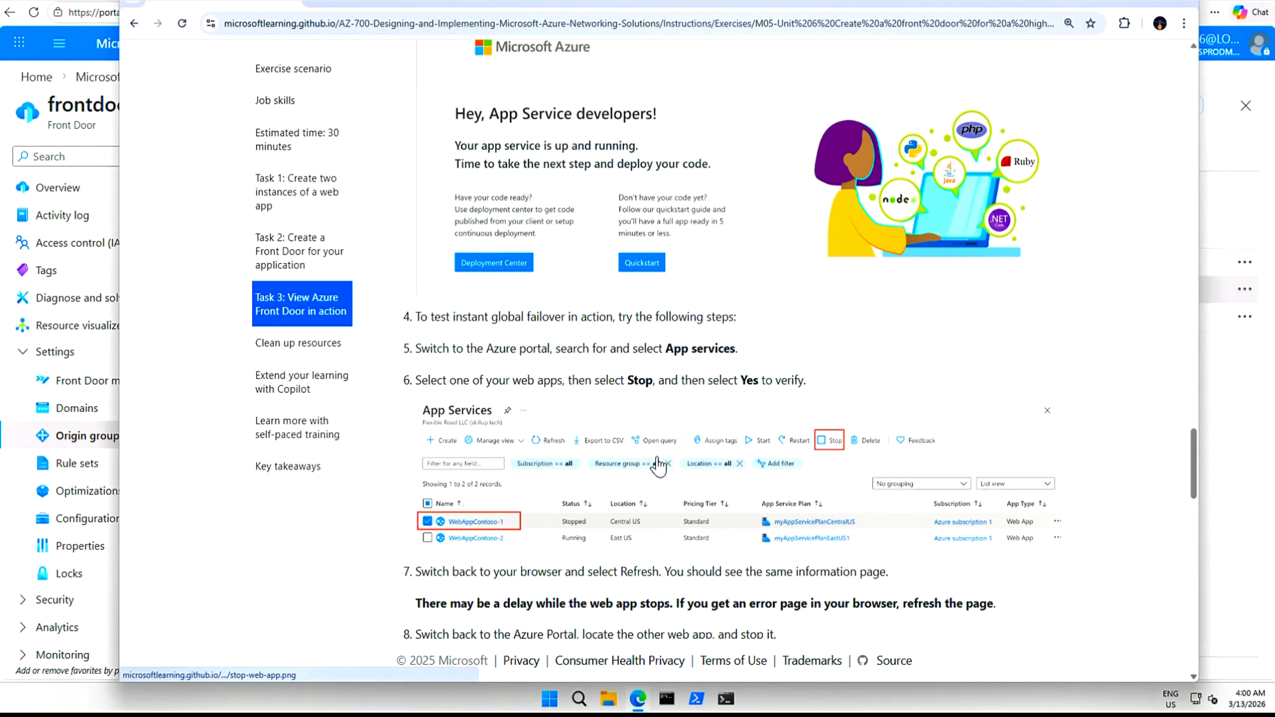
scroll(659, 461, "up", 20)
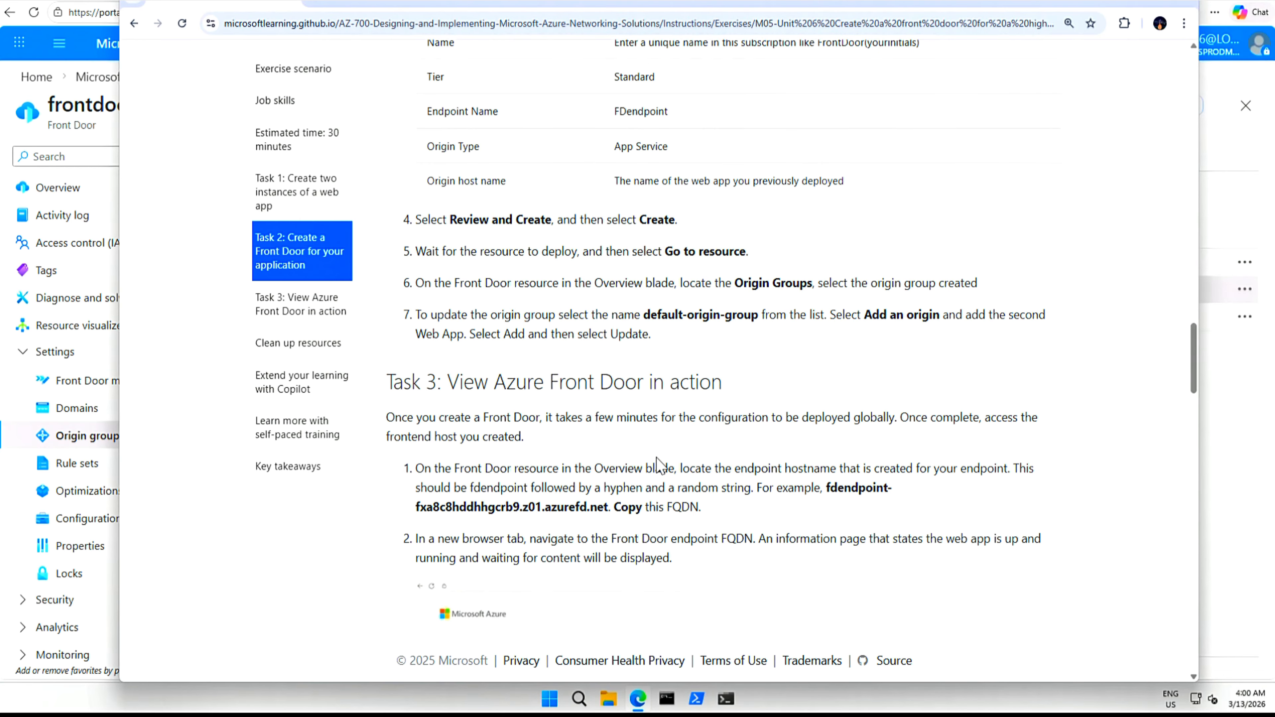
scroll(659, 466, "up", 5)
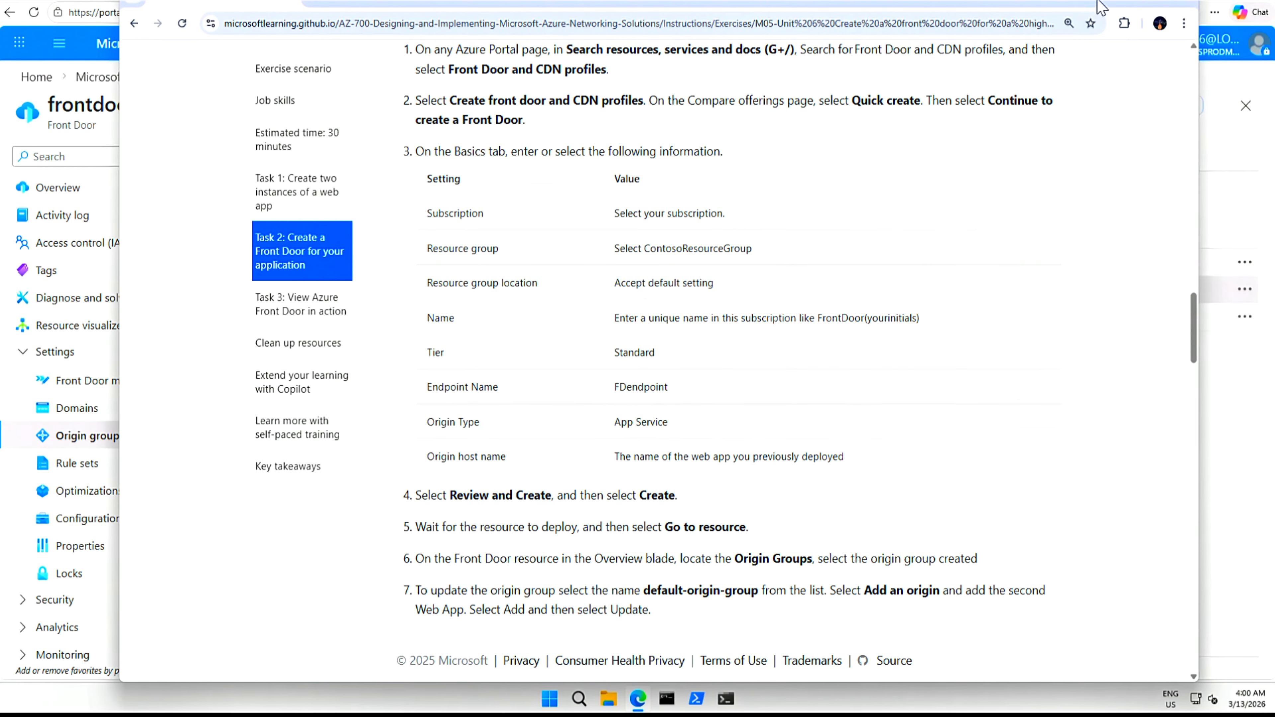
- Return to the portal and check the endpoint hostname on the frontdoormm overview against the address of the loaded endpoint page
left_click(1124, 2)
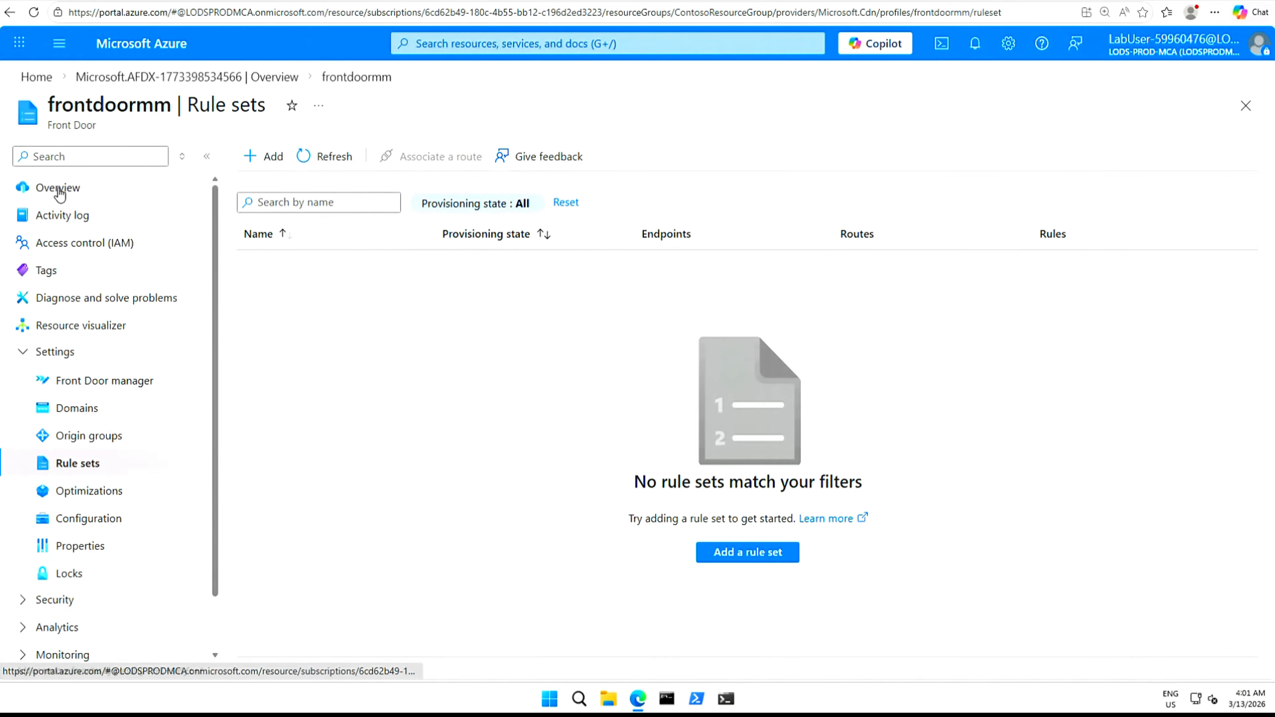
left_click(58, 190)
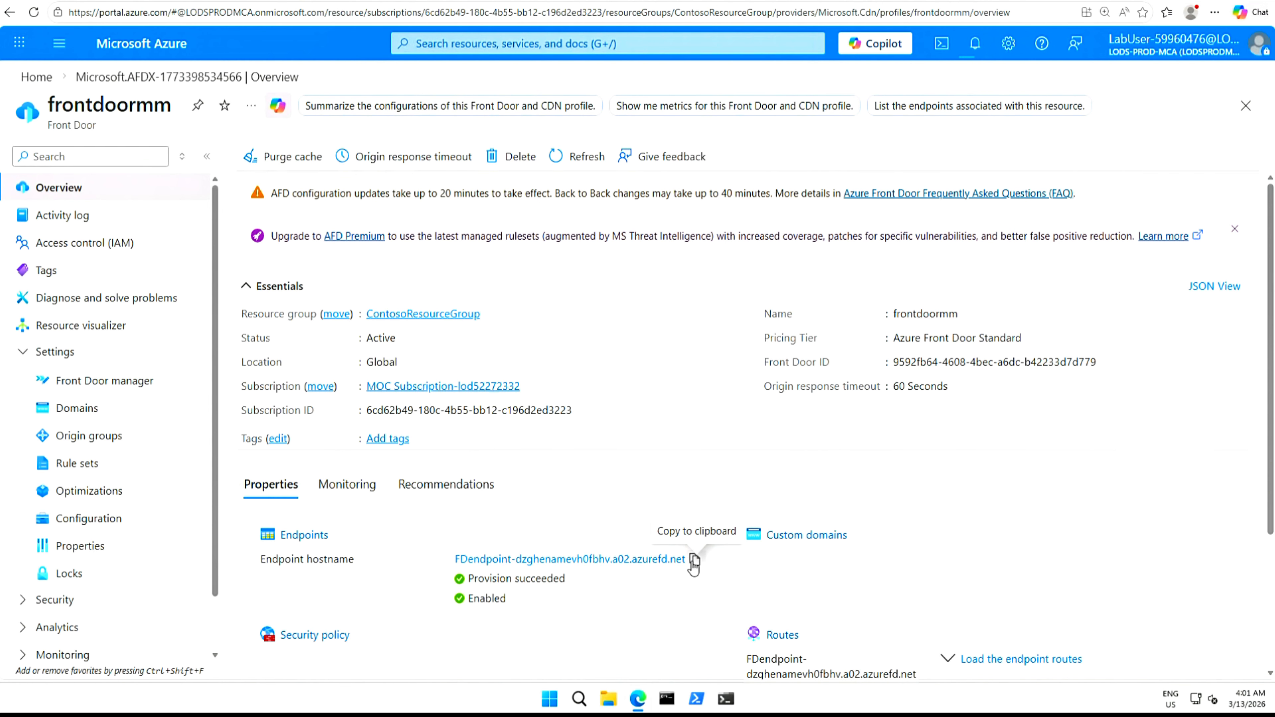
scroll(717, 583, "down", 3)
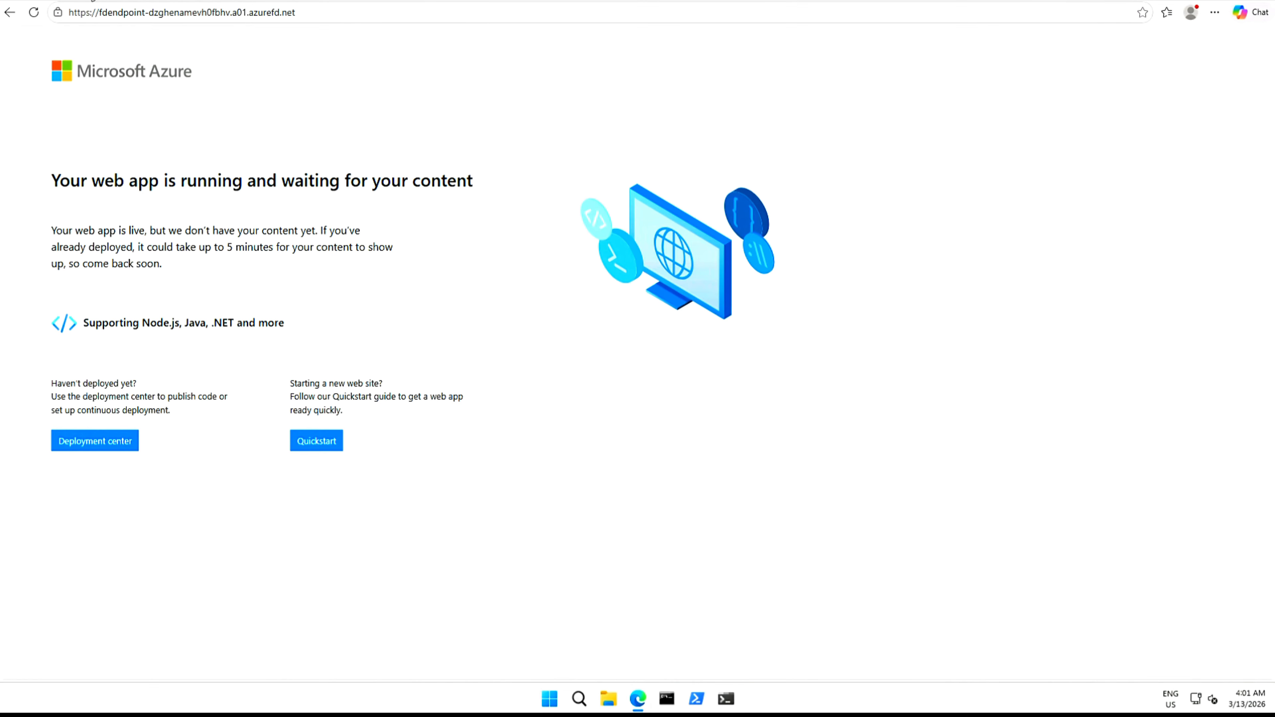
left_click(91, 0)
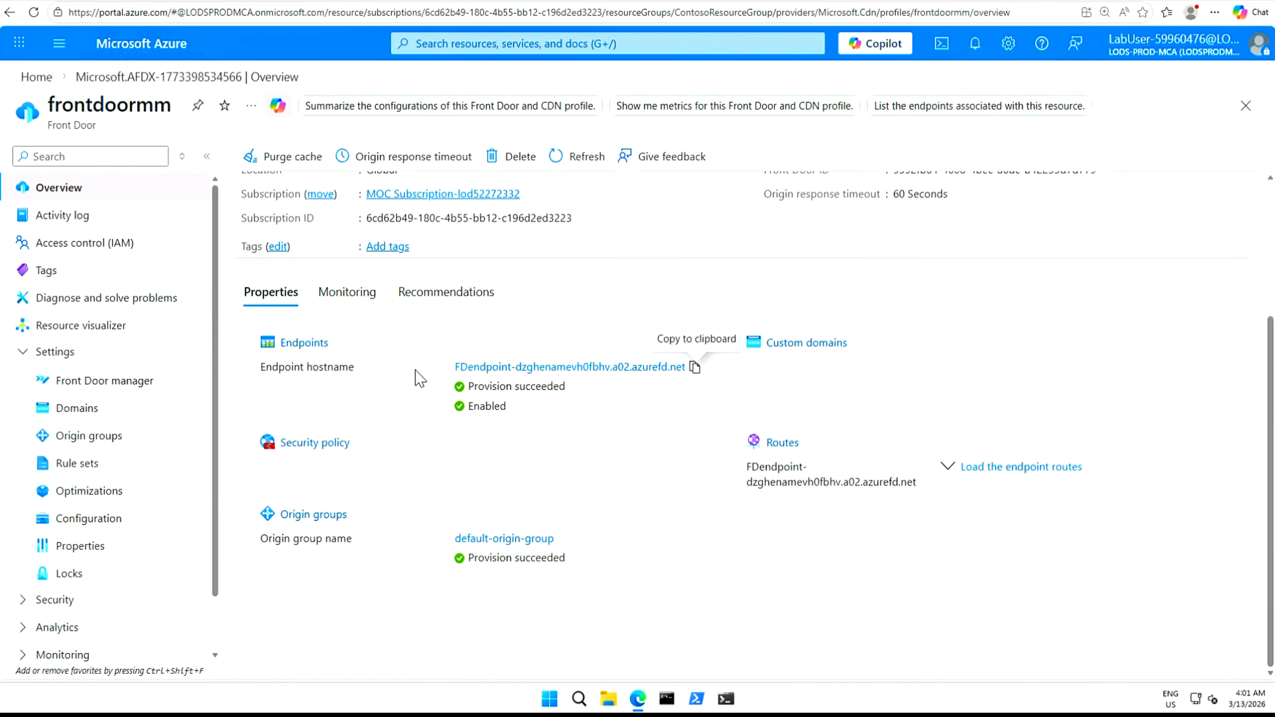
- Correct the endpoint page's address to fdendpoint-dzghenamevh0fbhv.a02.azurefd.net and load it
left_click(372, 0)
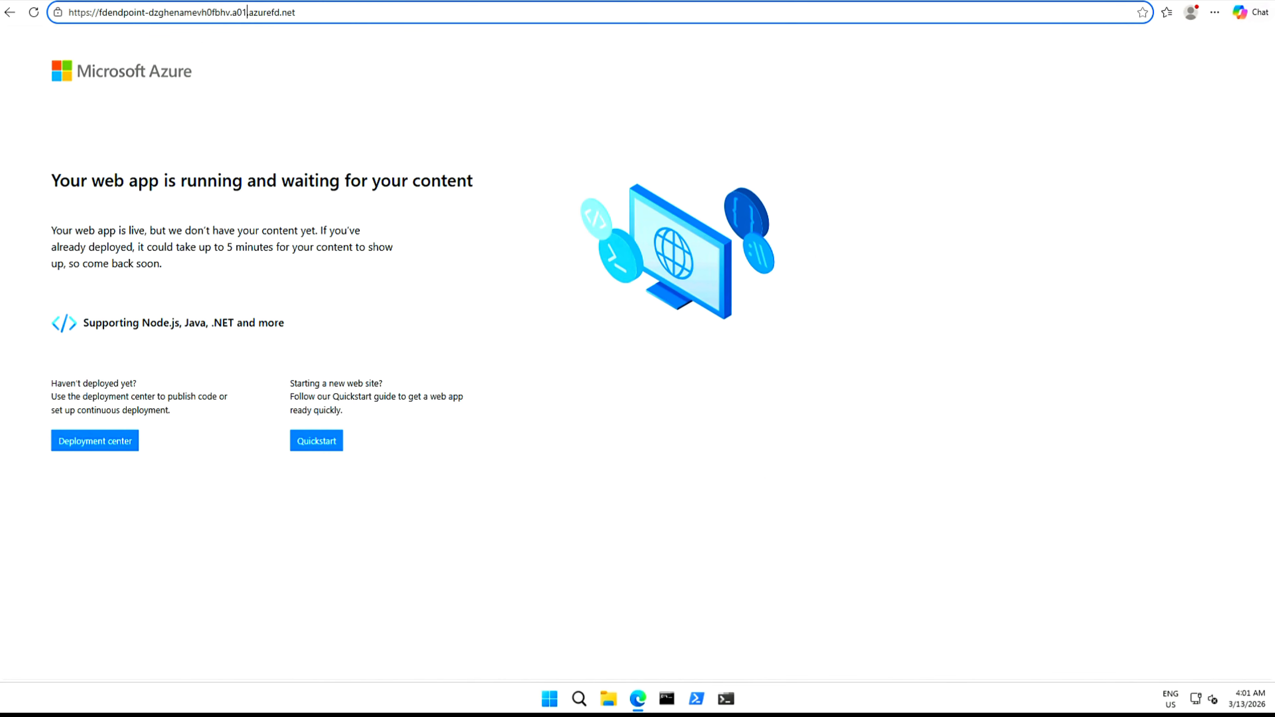
left_click(248, 12)
left_click(262, 12)
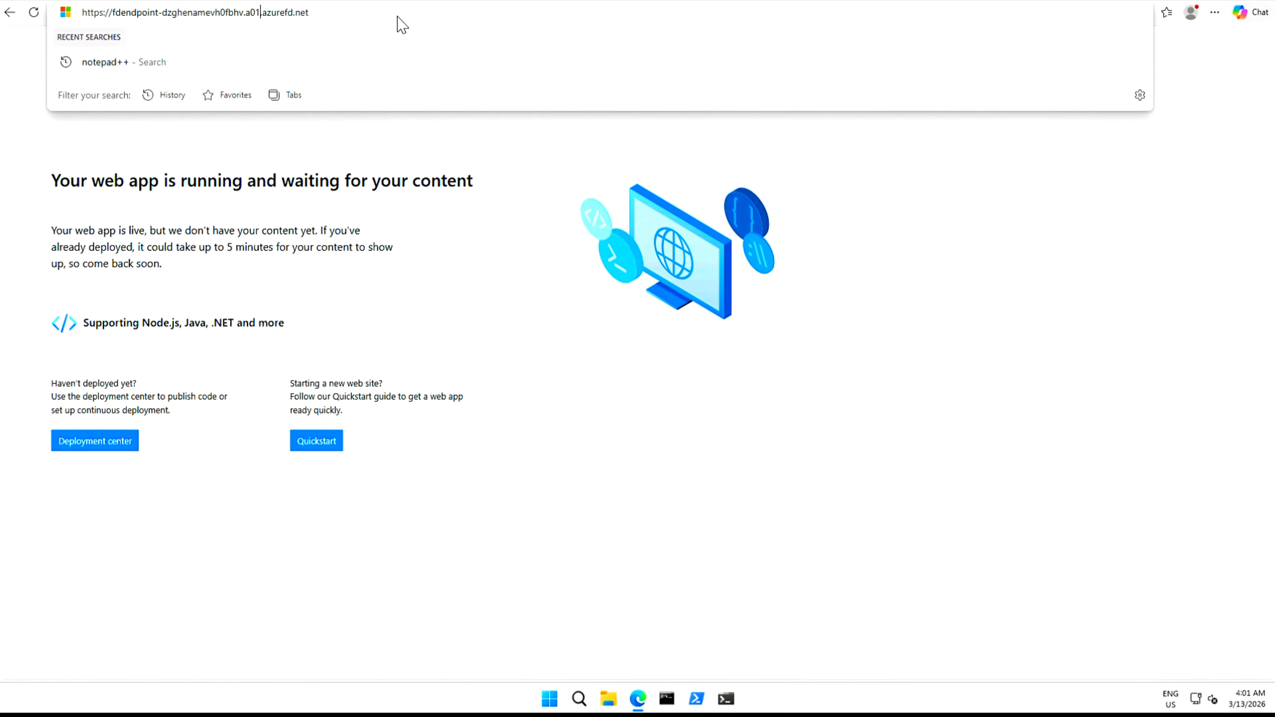
key("BackSpace")
type("2")
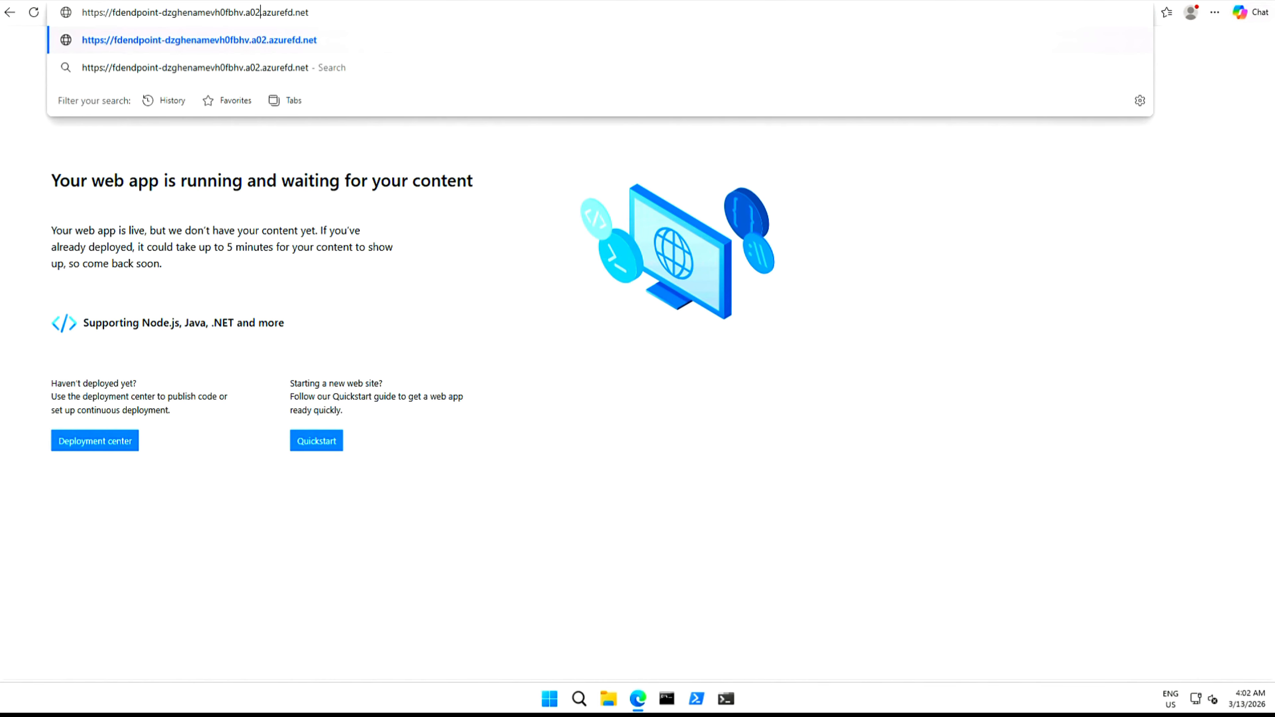
key("Return")
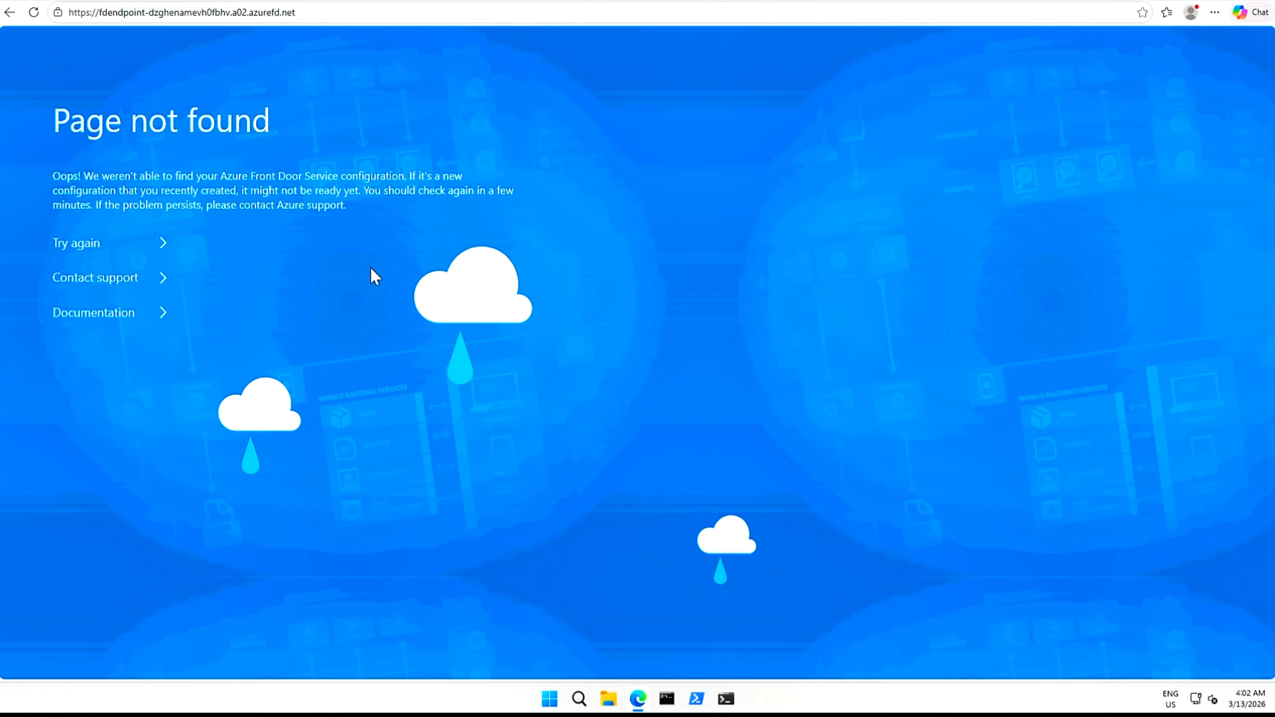
- Go to the WebAppContoso-1-59960476 web app from its deployment notification and show its full default domain
key("ctrl+shift+Tab")
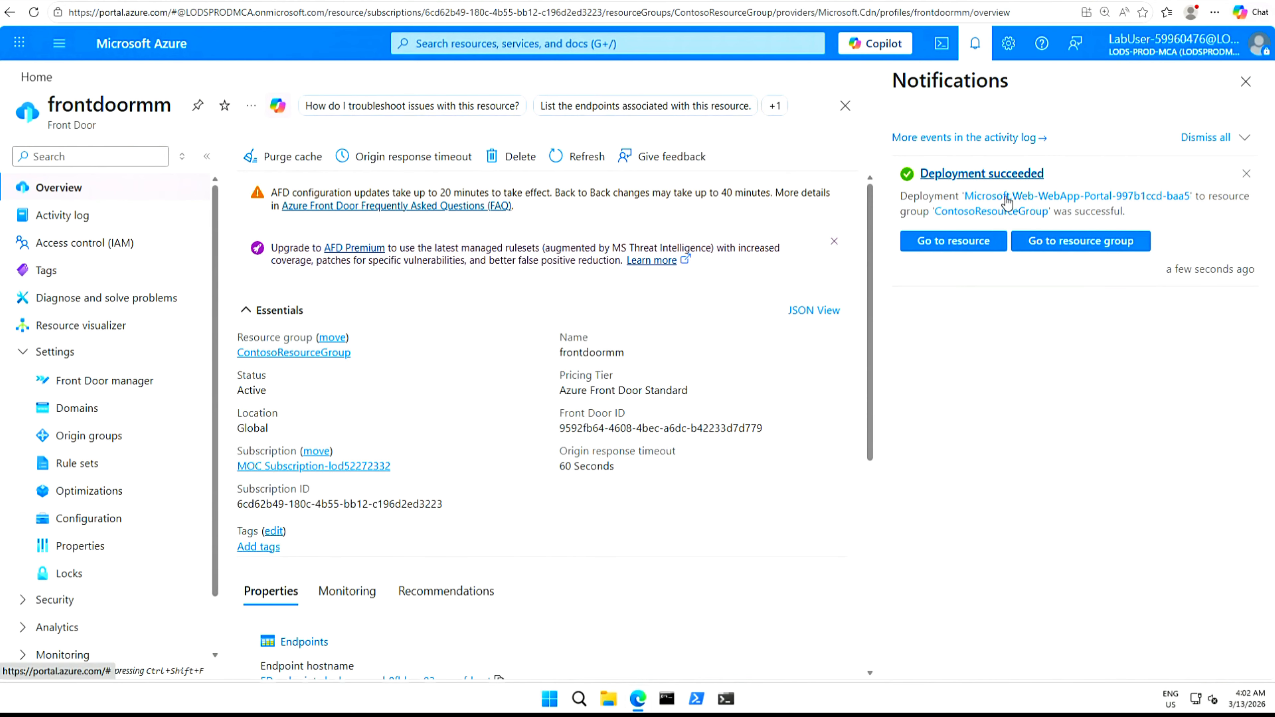
left_click(954, 248)
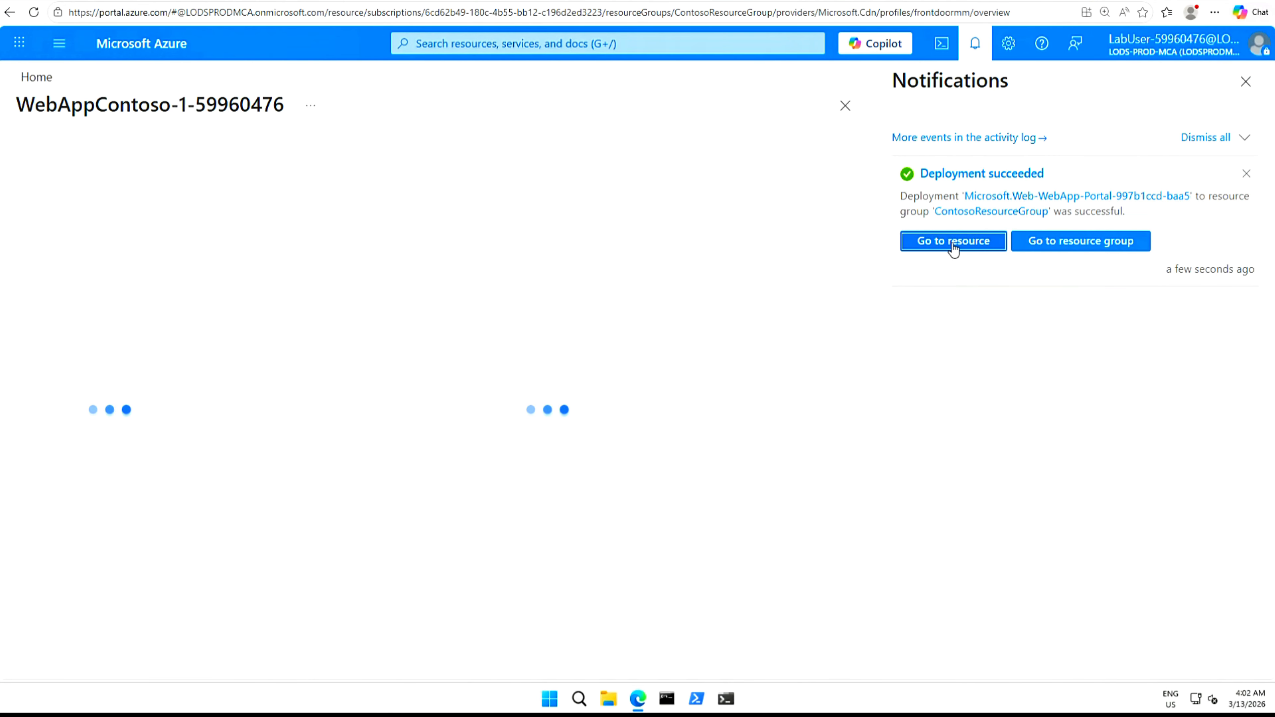
left_click(1254, 78)
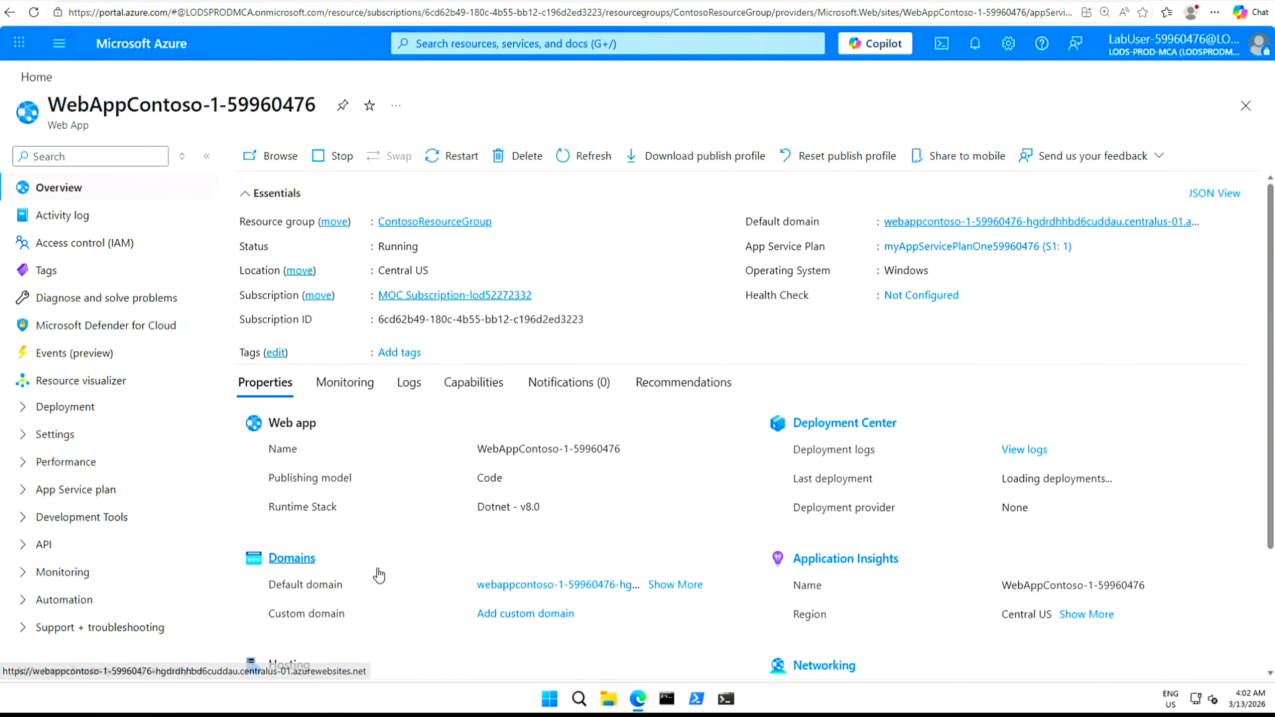
left_click(676, 586)
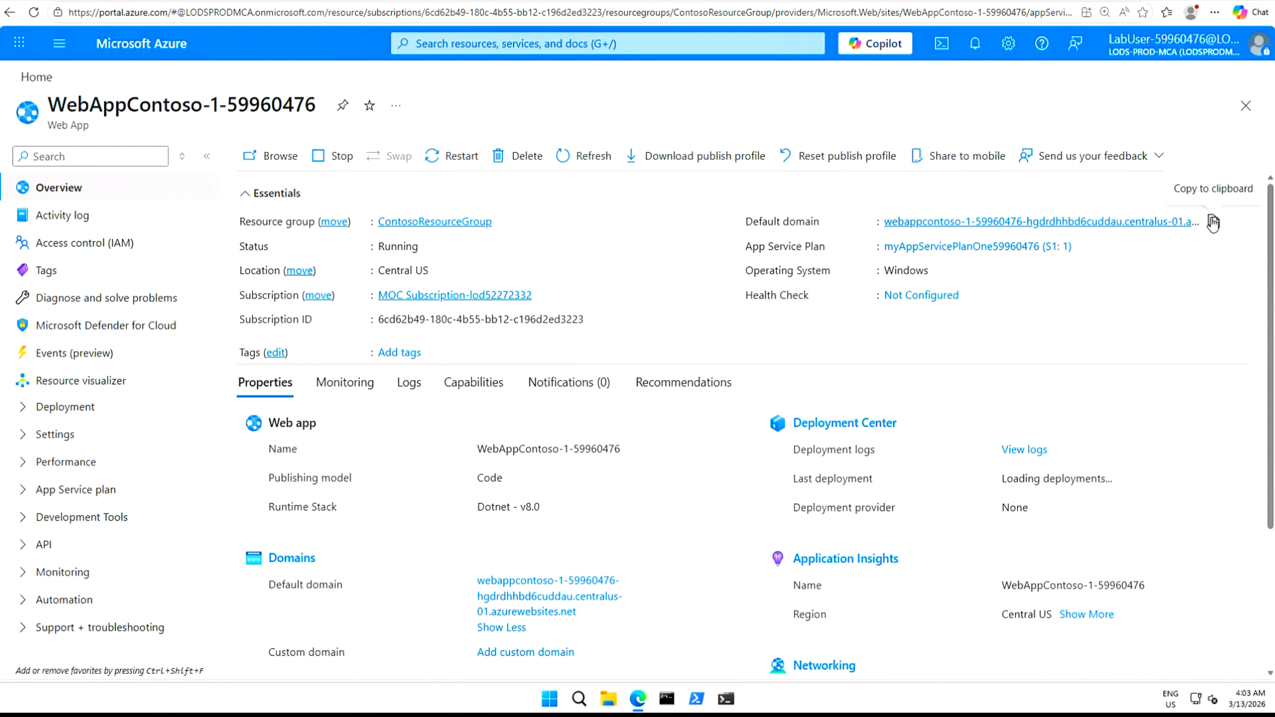
- Copy the WebAppContoso-1-59960476 default domain and load it in a new browser tab
left_click(1213, 221)
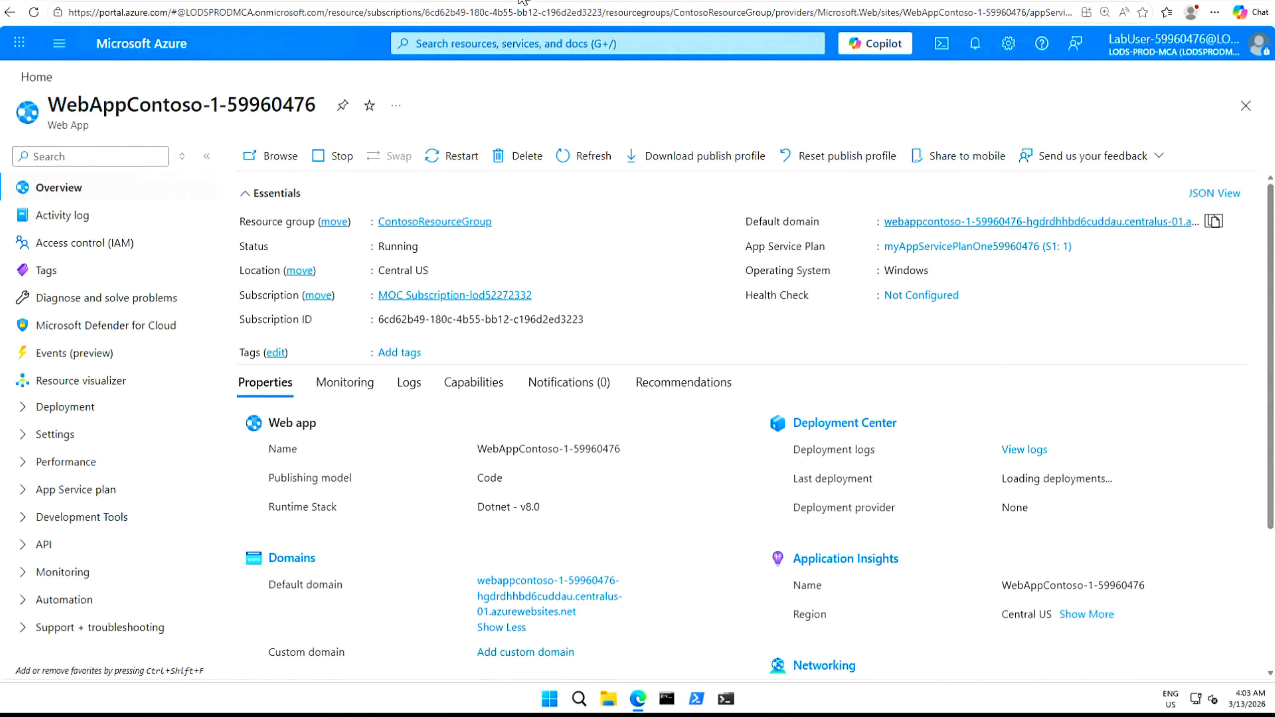
key("ctrl+t")
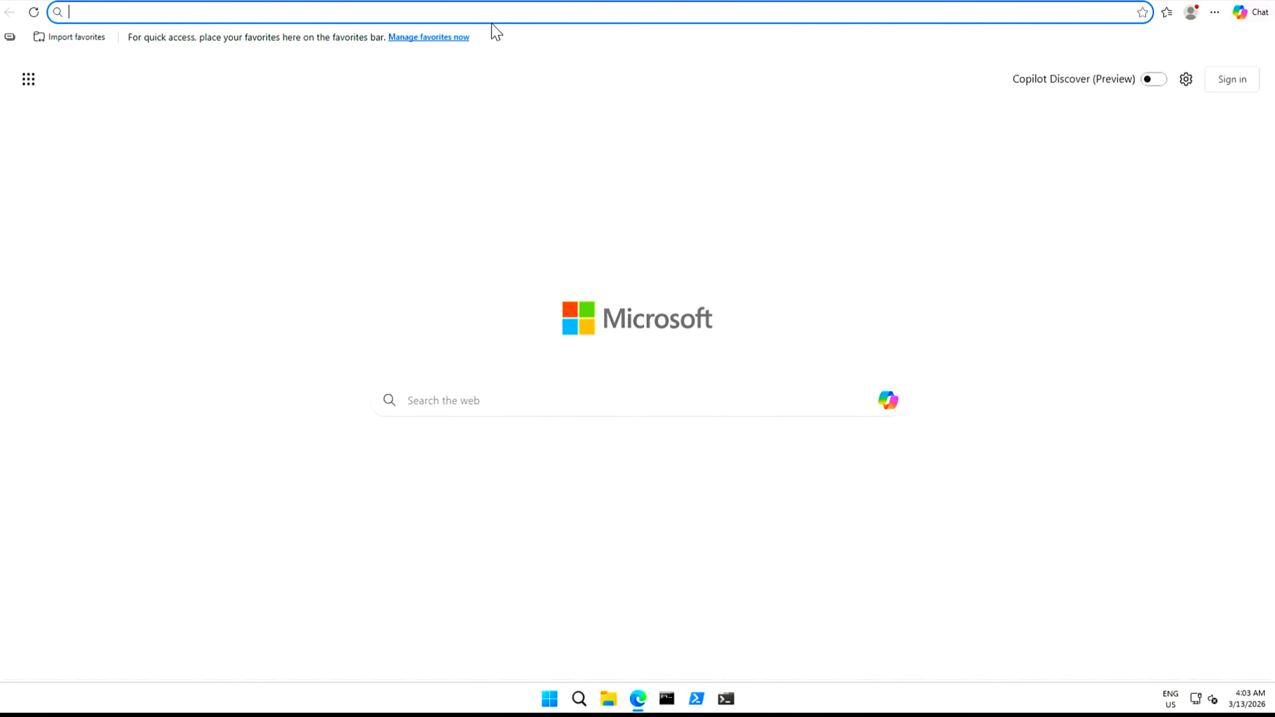
key("ctrl+v")
key("Return")
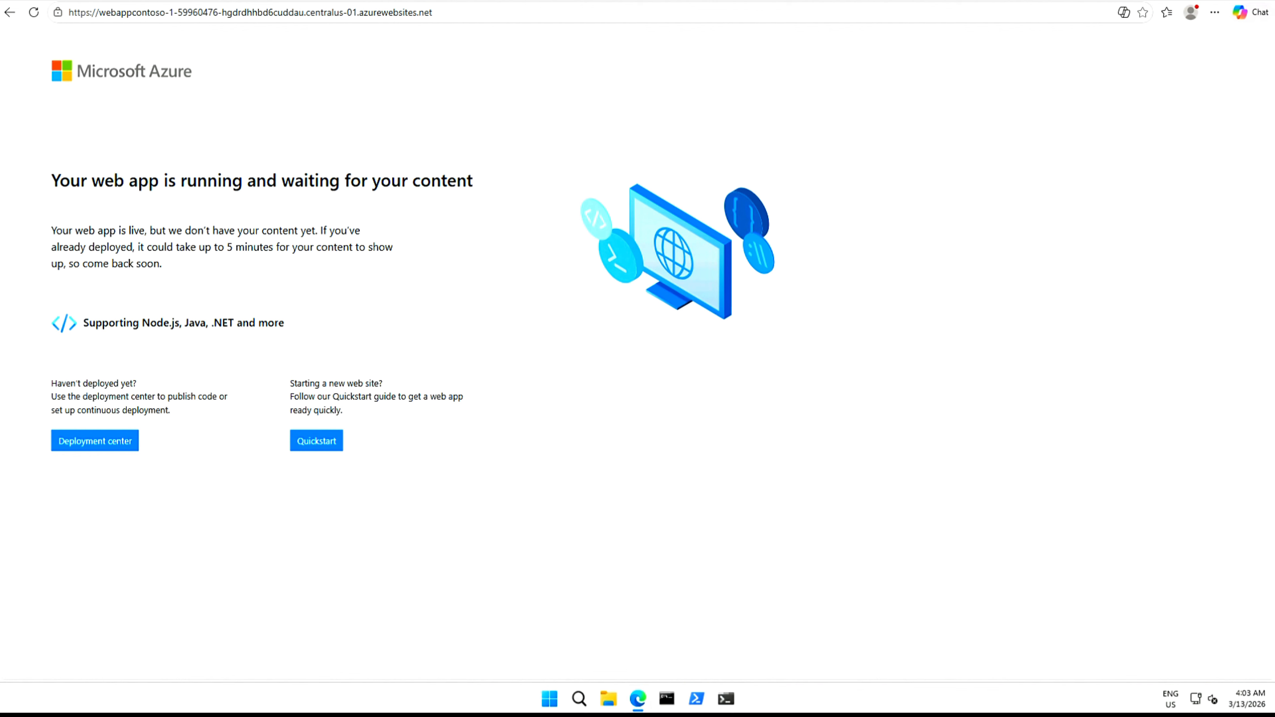
- Read the frontdoormm overview notice on how long configuration updates and back-to-back changes take, including its FAQ link
mouse_move(638, 698)
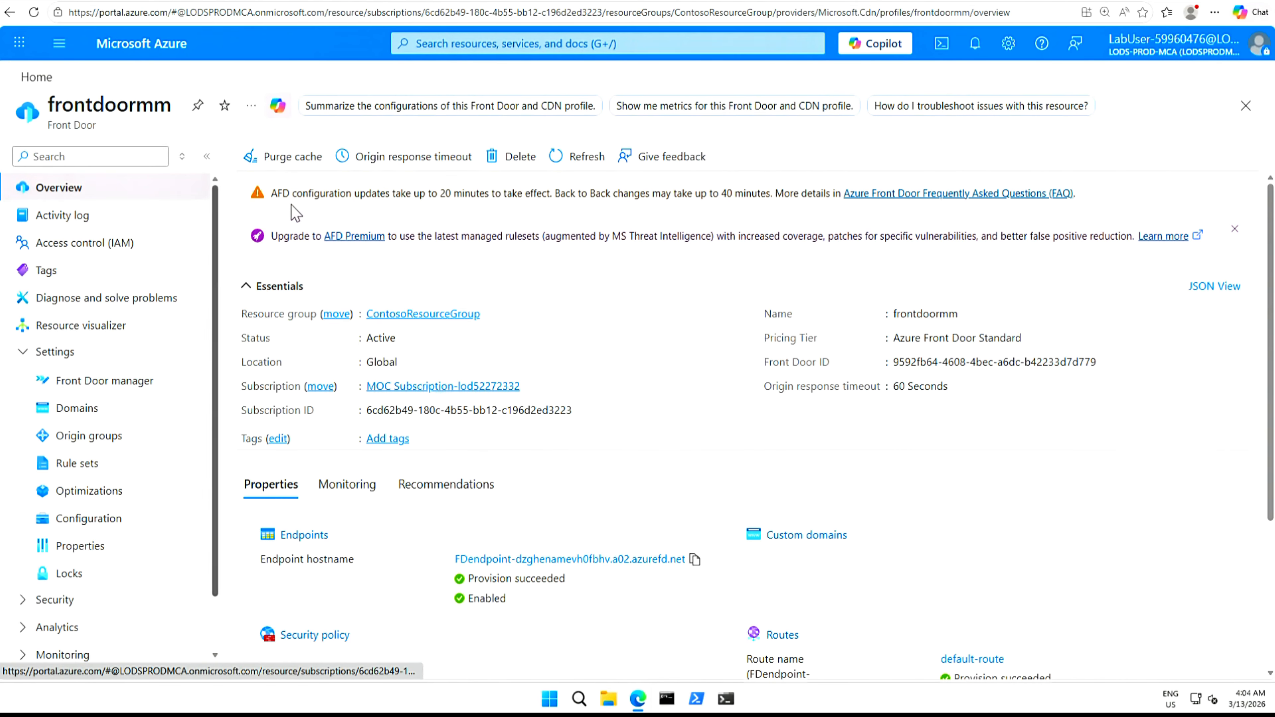
left_click_drag(270, 193, 552, 194)
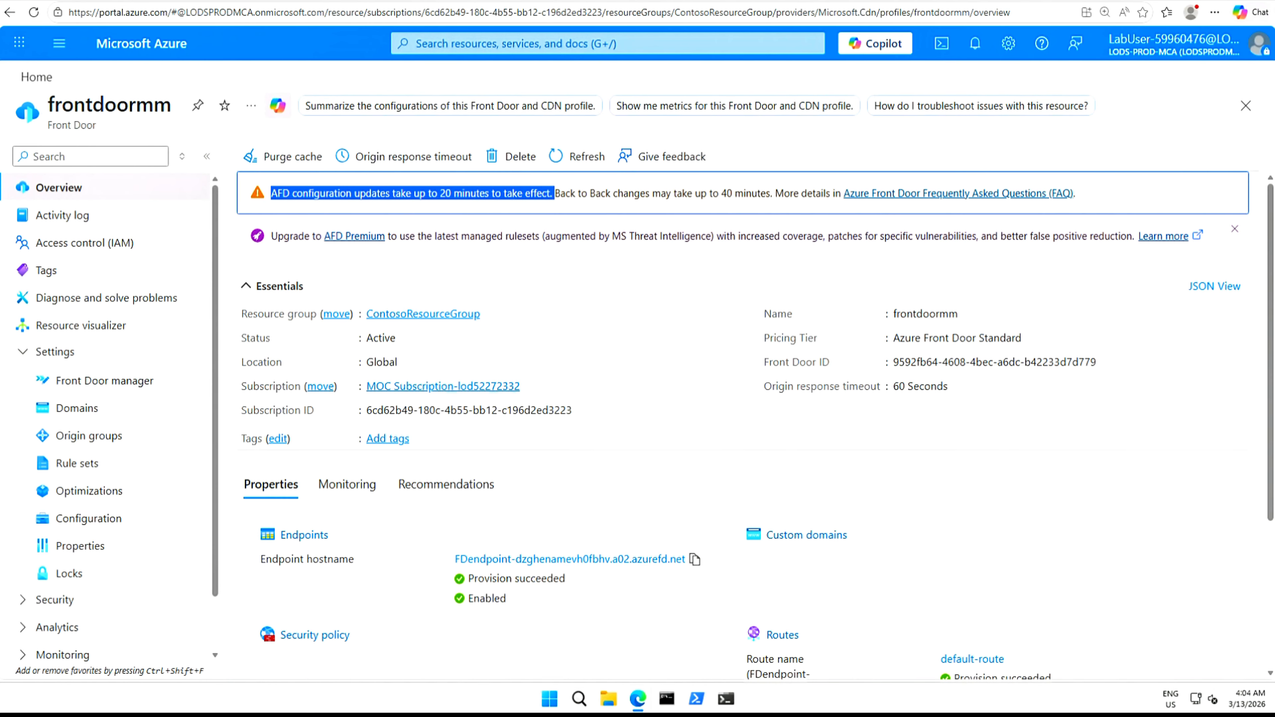
left_click(567, 194)
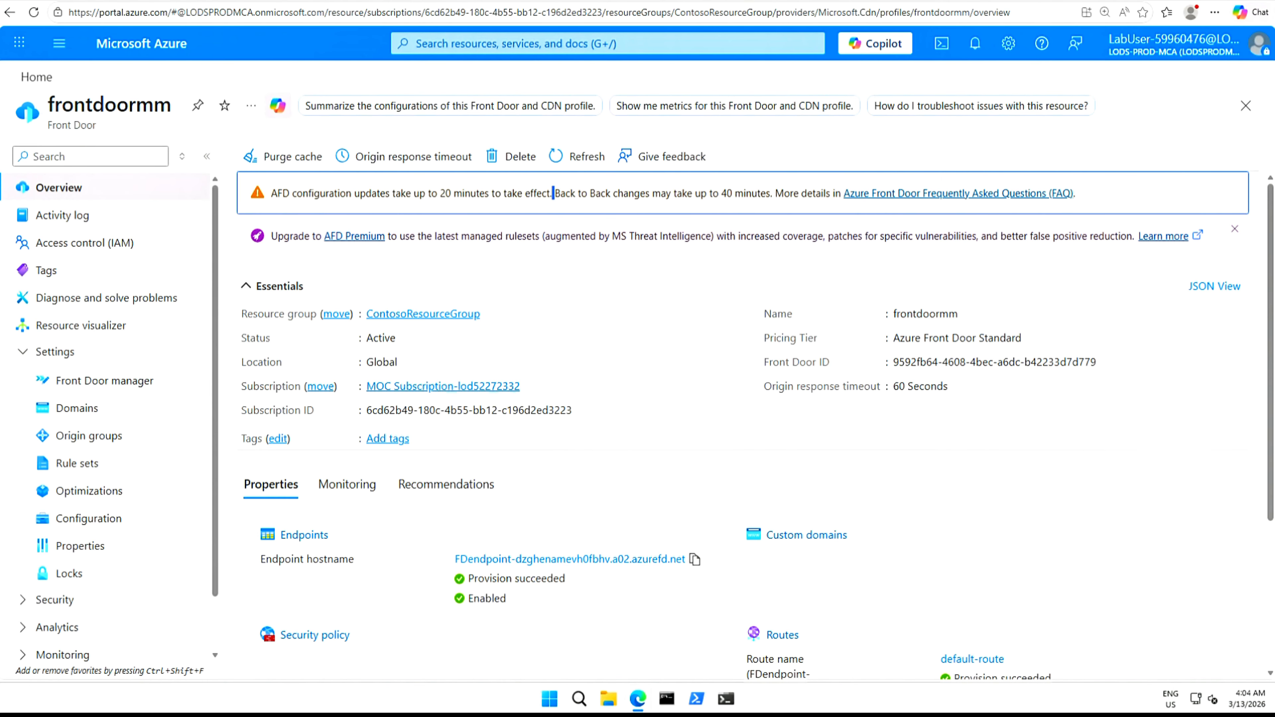
left_click_drag(649, 193, 770, 194)
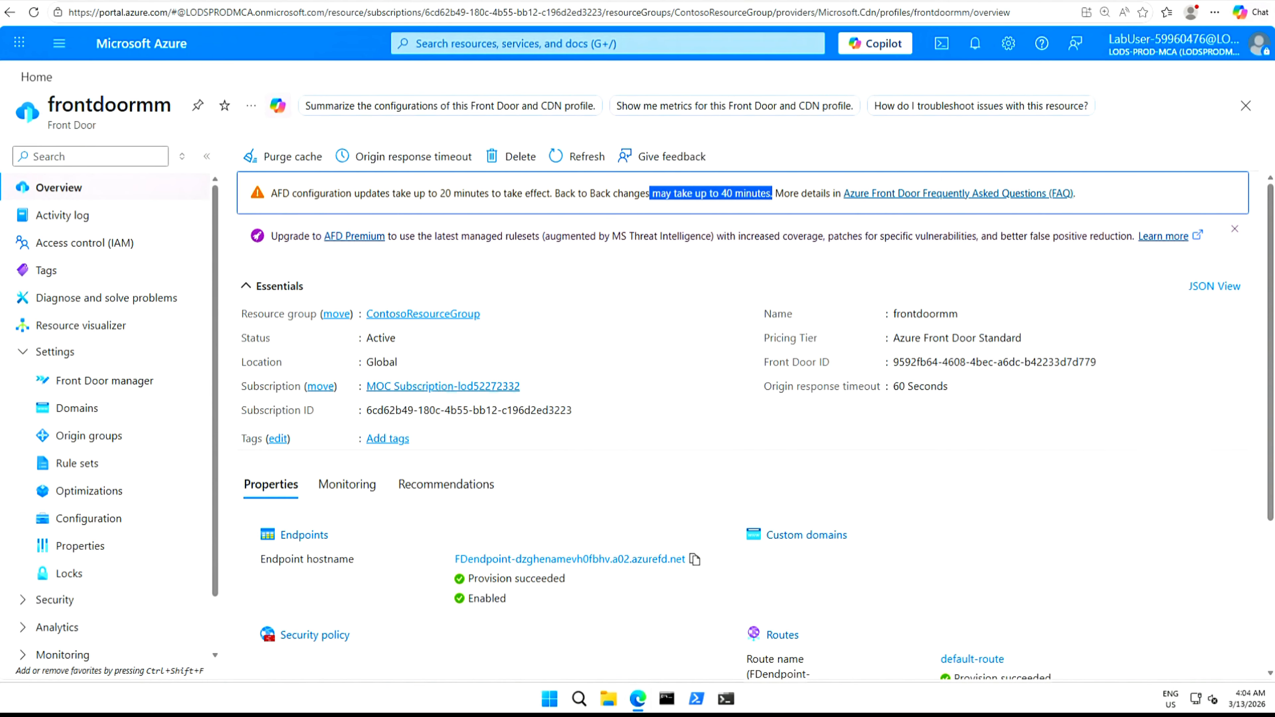
left_click(809, 204)
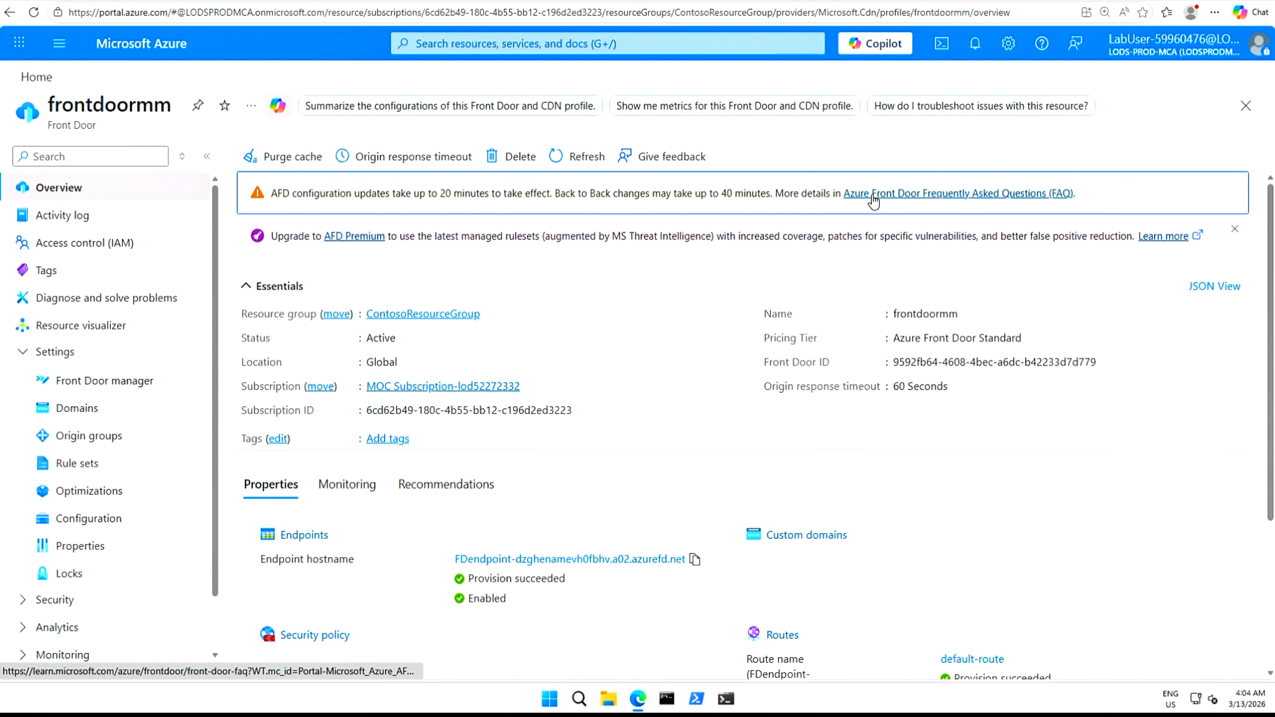
right_click(873, 200)
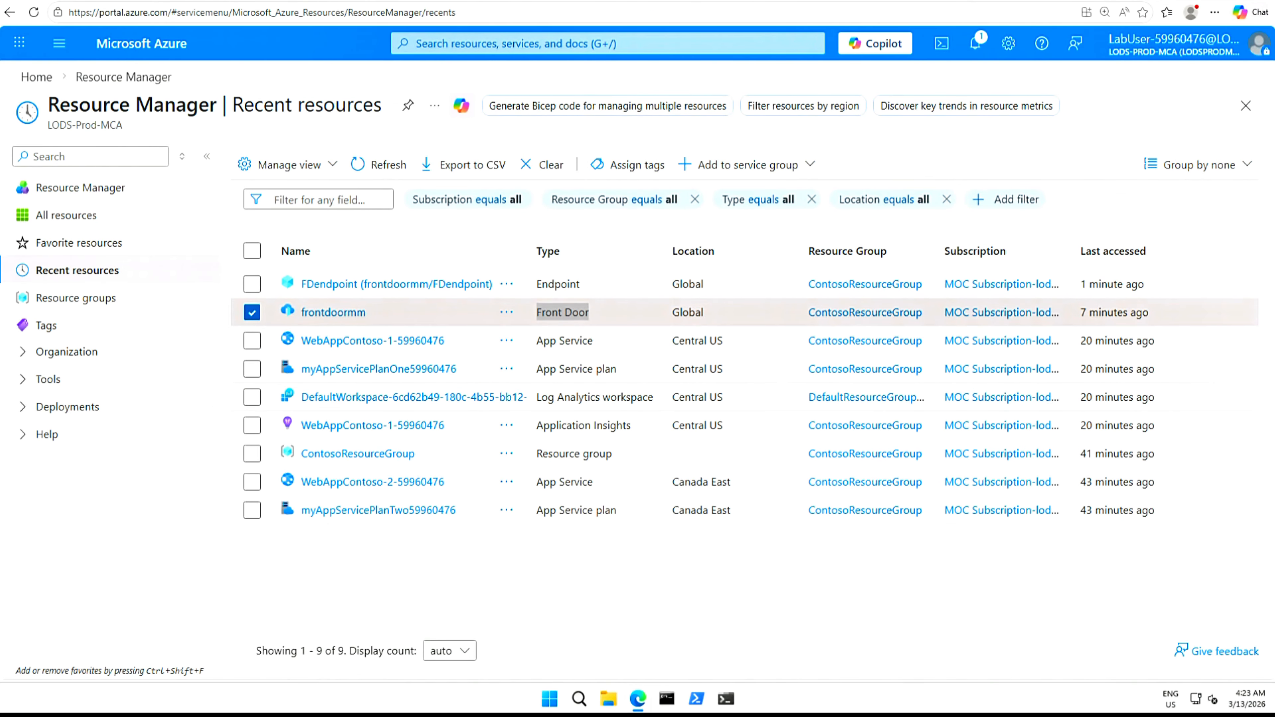
- Open frontdoormm from the recent resources and copy its endpoint hostname
left_click(340, 315)
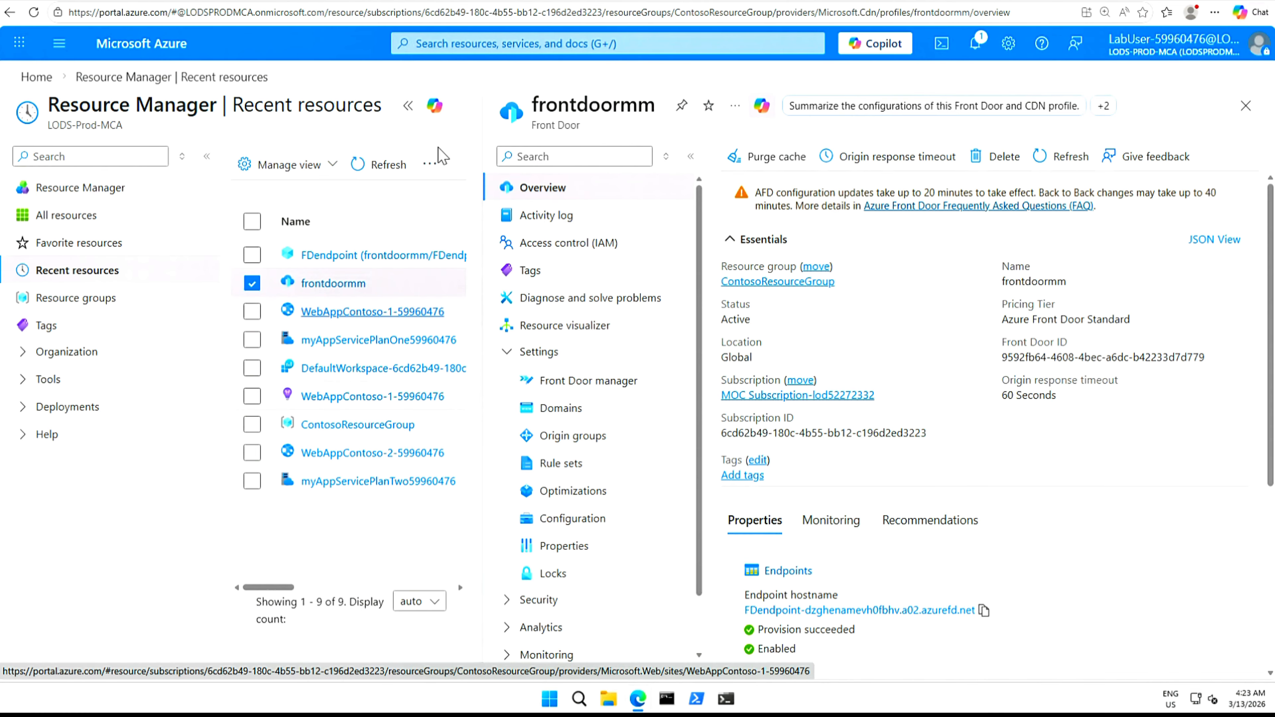
left_click(408, 105)
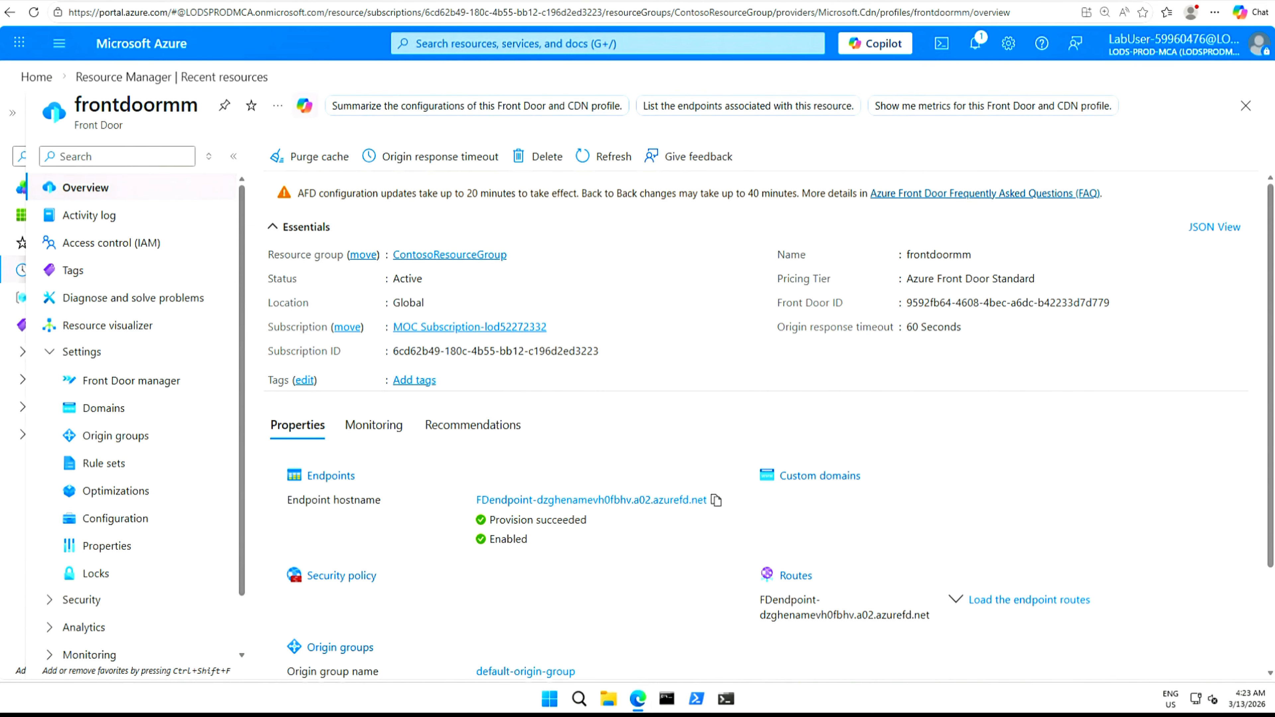
left_click(716, 501)
- Load the copied Front Door endpoint hostname in a new browser tab
key("ctrl+t")
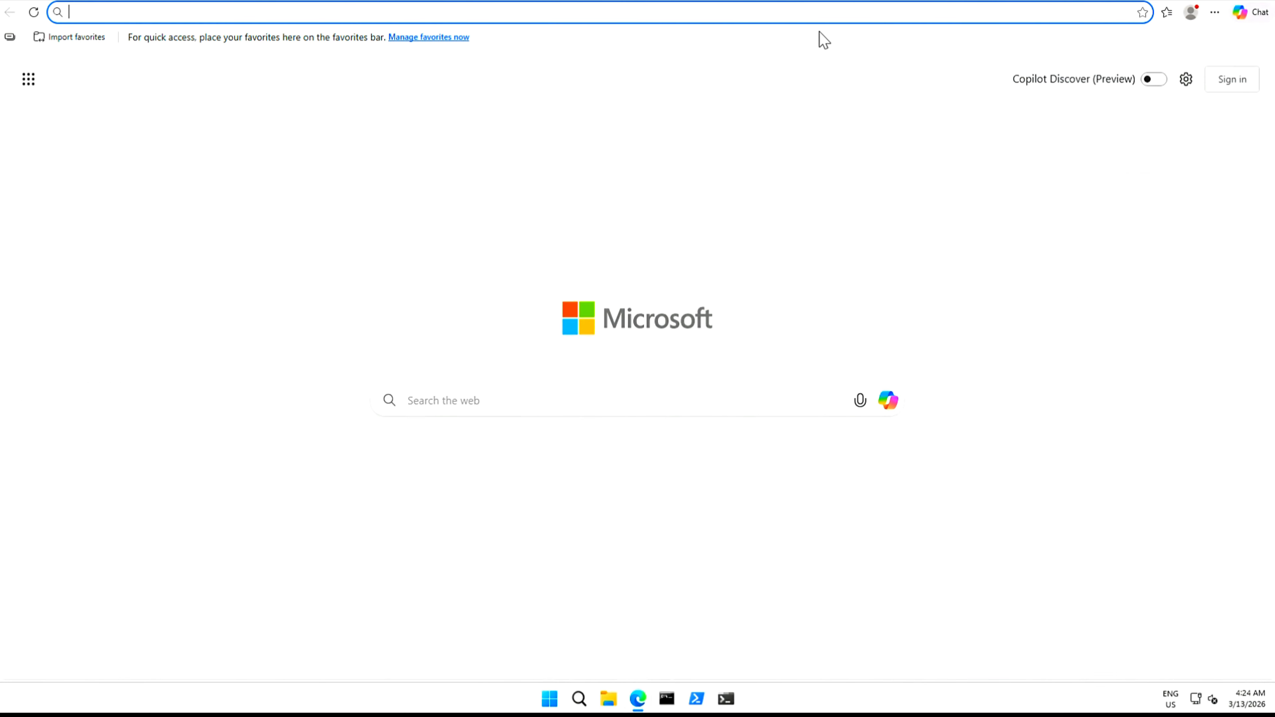
left_click(819, 19)
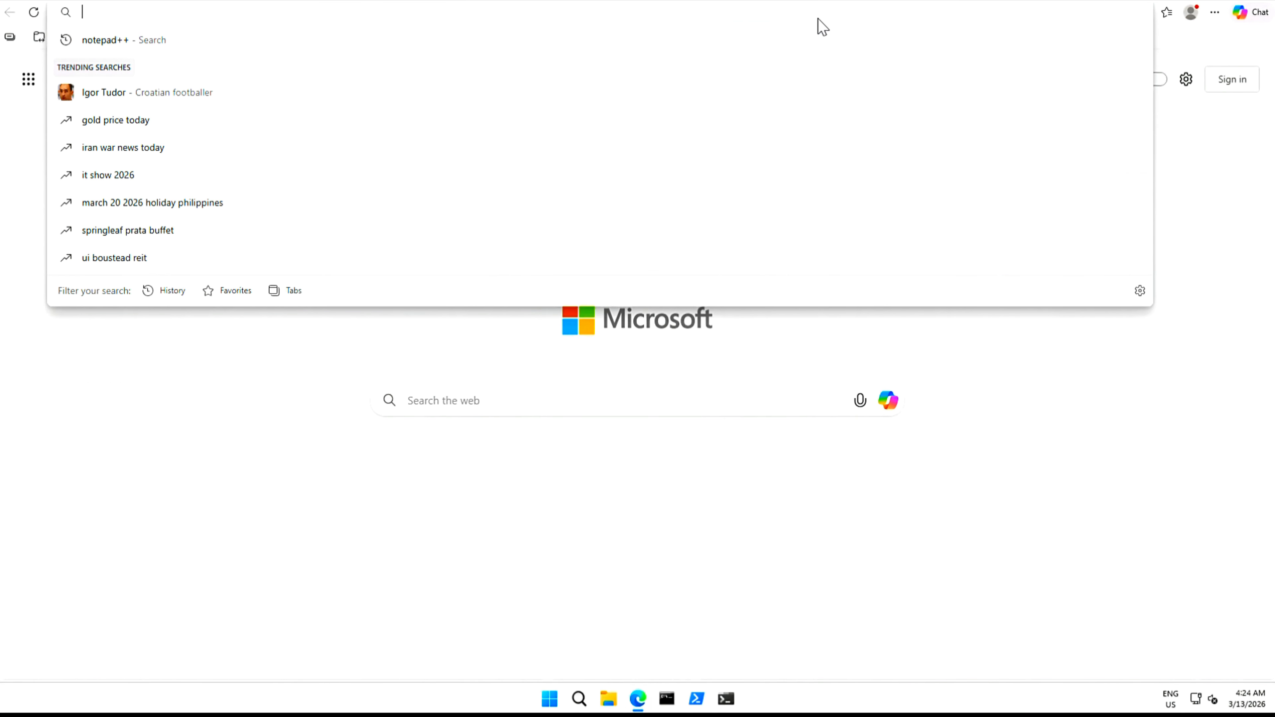
key("ctrl+v")
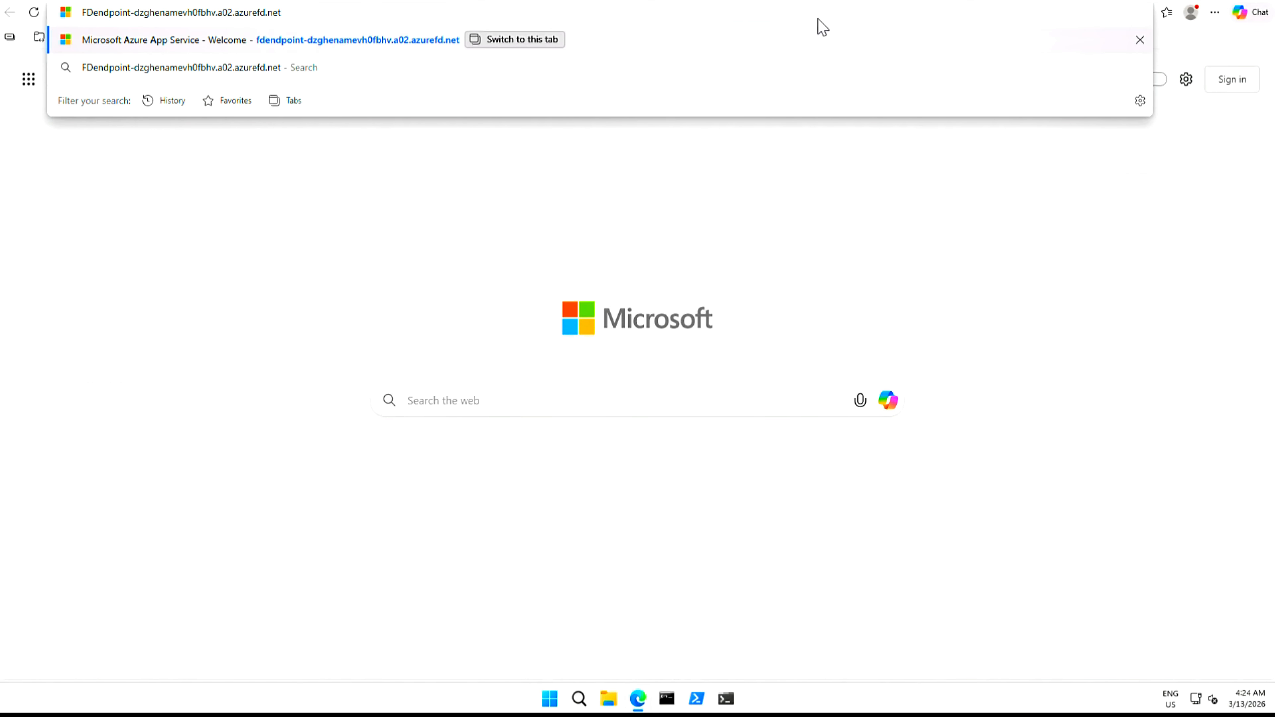
key("Return")
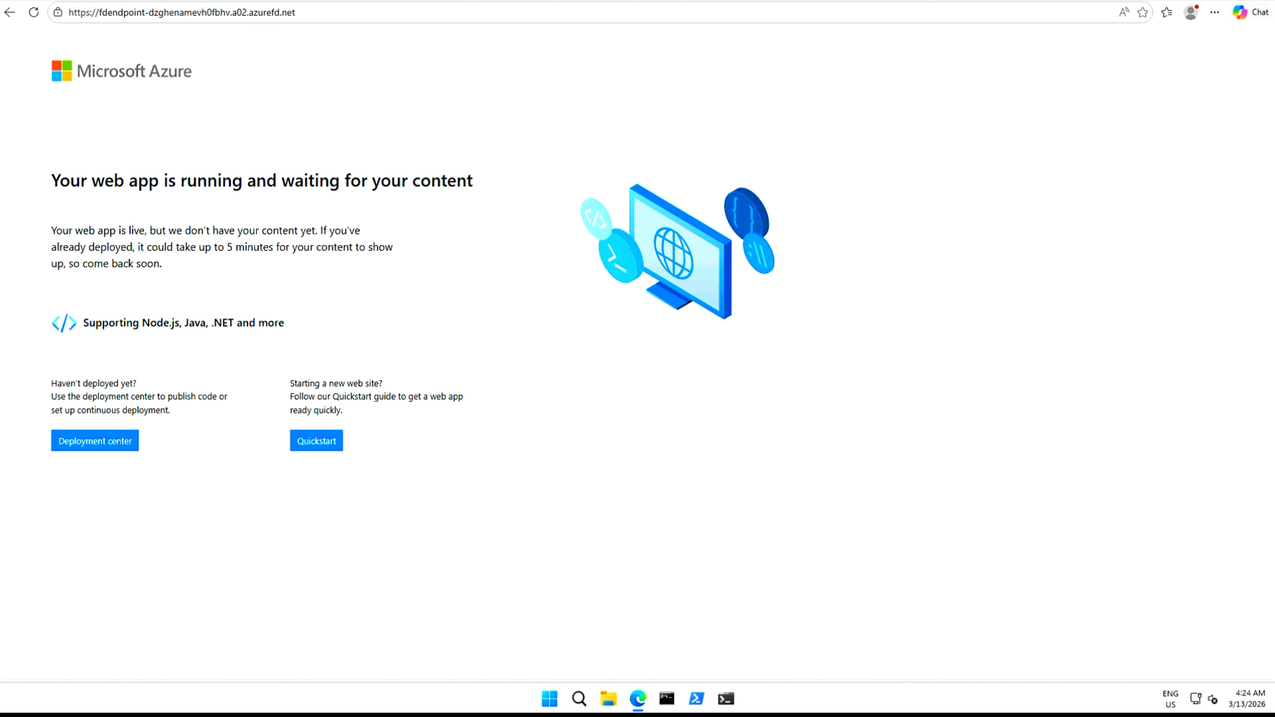
- Stop the WebAppContoso-1-59960476 web app in App Services
key("ctrl+shift+Tab")
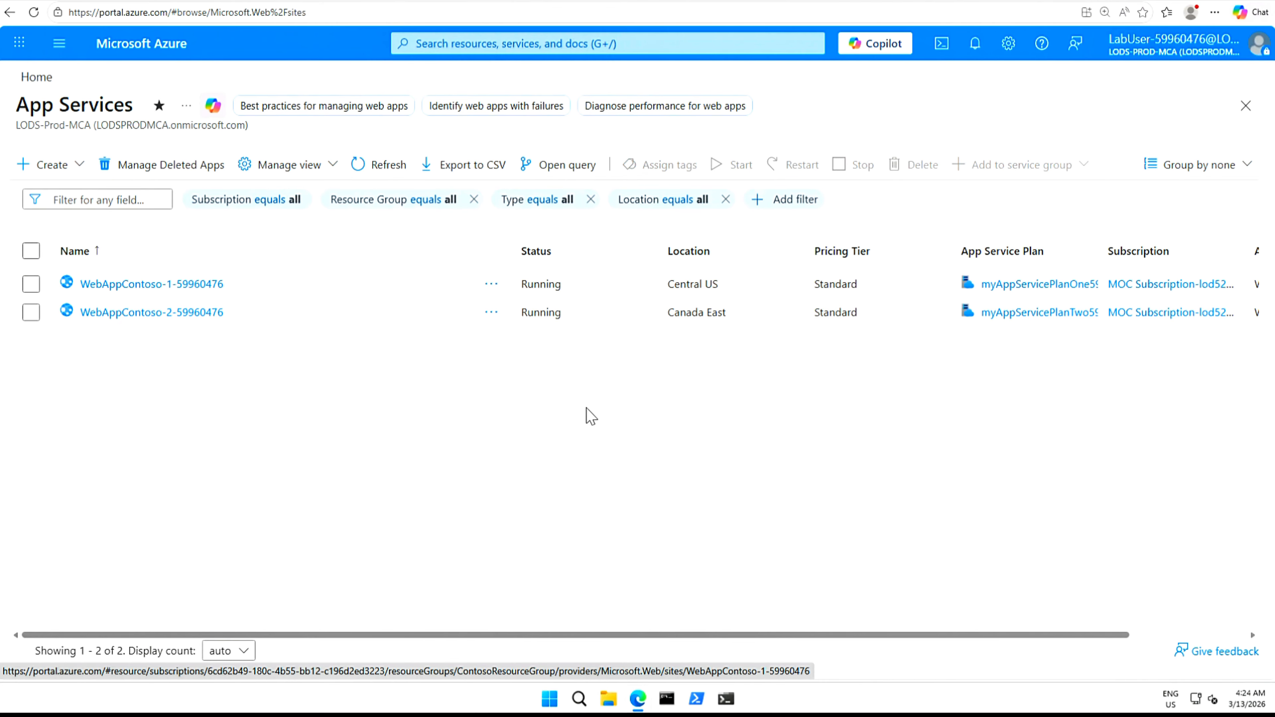
left_click(32, 285)
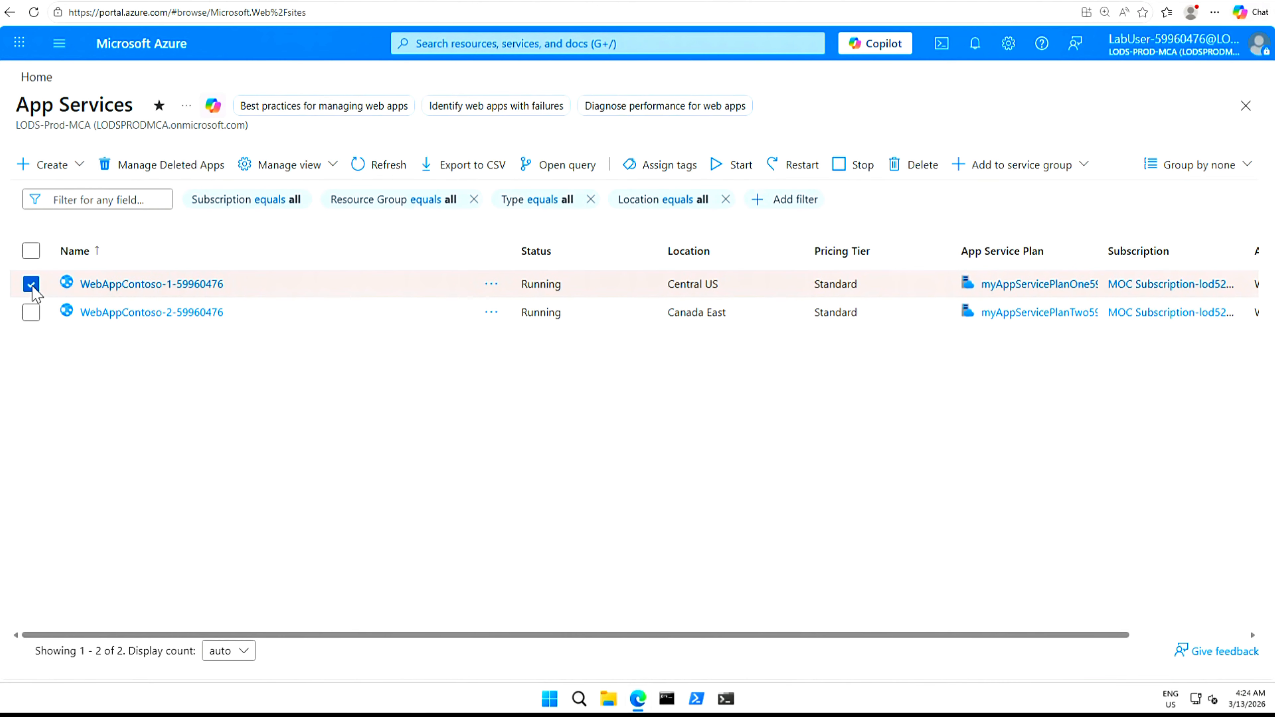
left_click(844, 172)
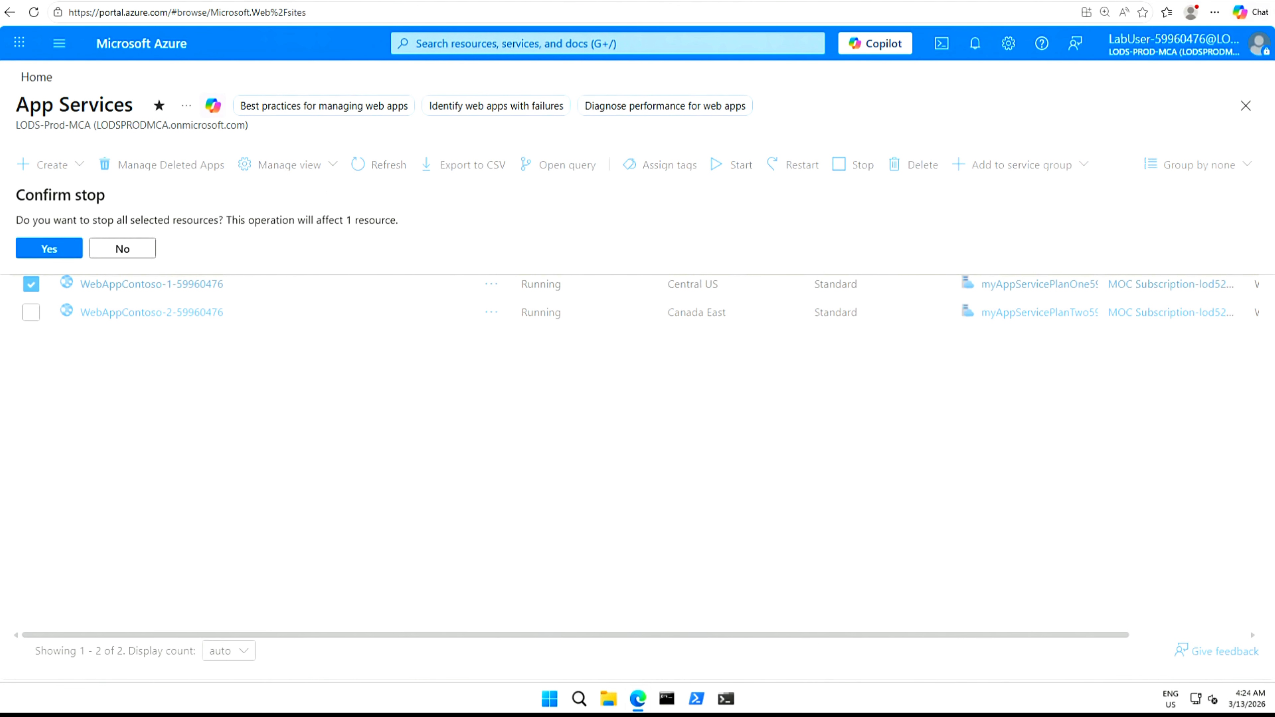
left_click(49, 249)
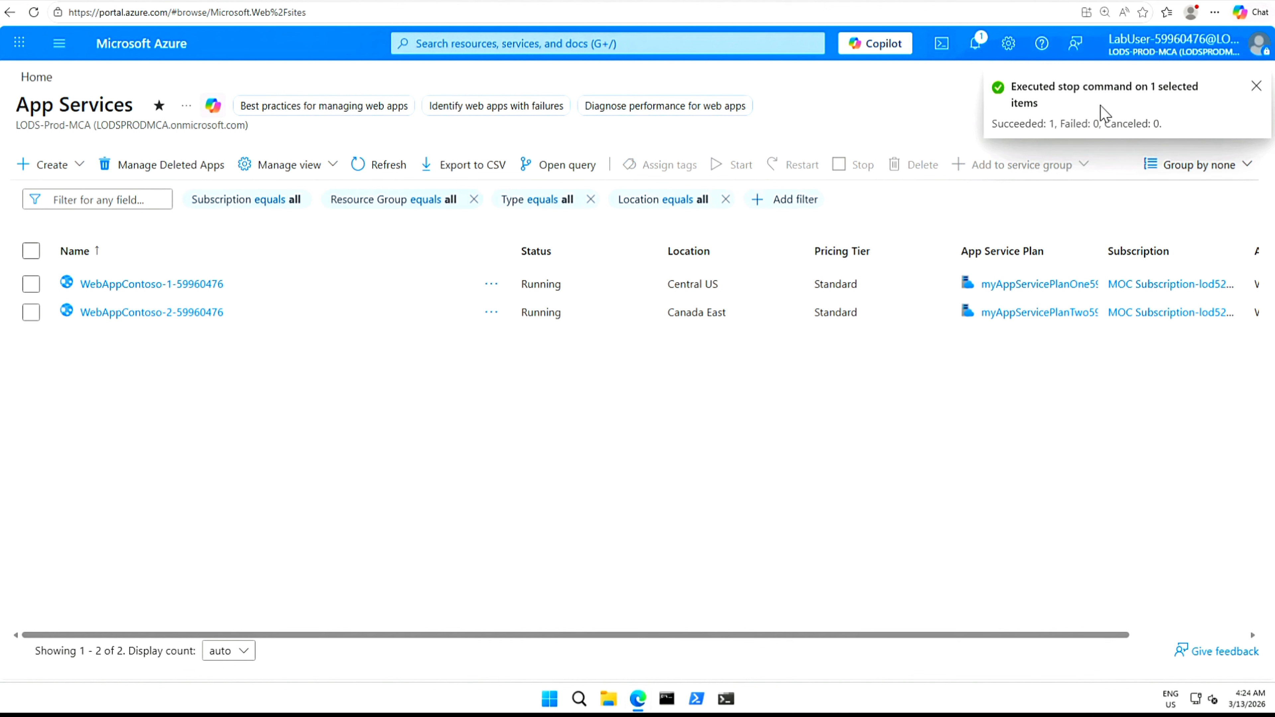
- Refresh the App Services list, then reload the Front Door endpoint page to test it with the Central US web app stopped
left_click(1255, 92)
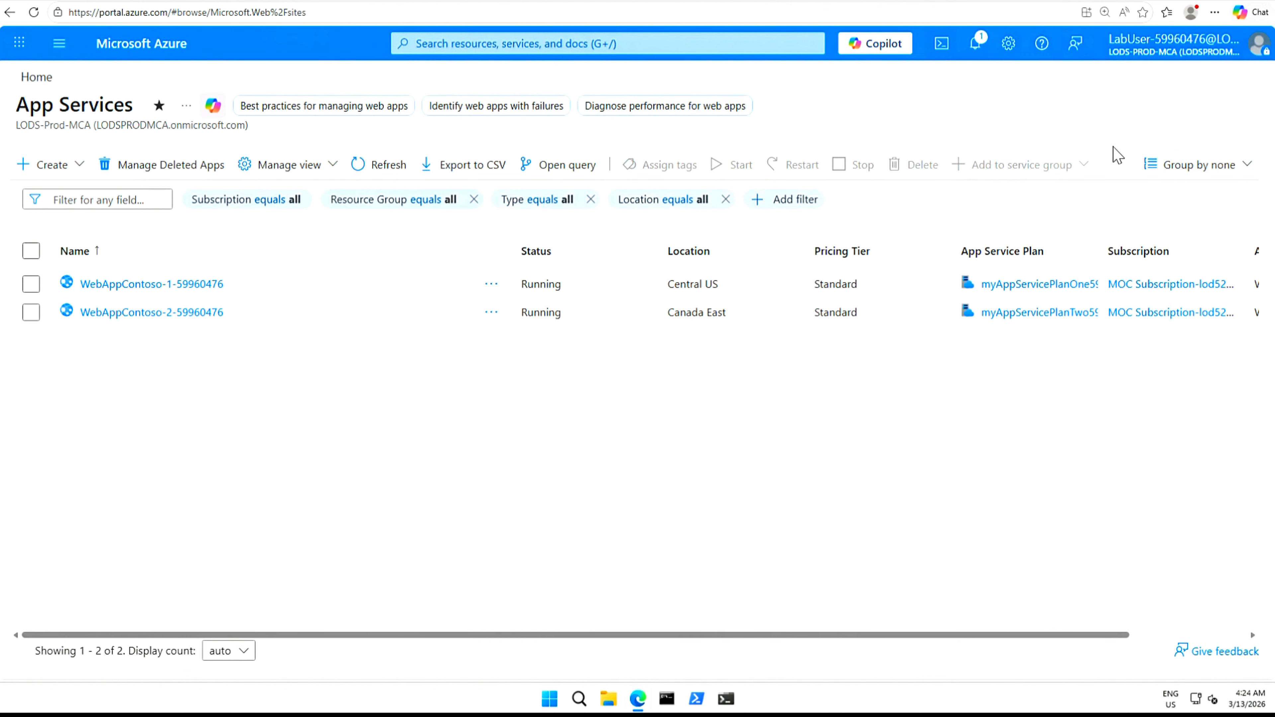
left_click(369, 169)
left_click(1029, 1)
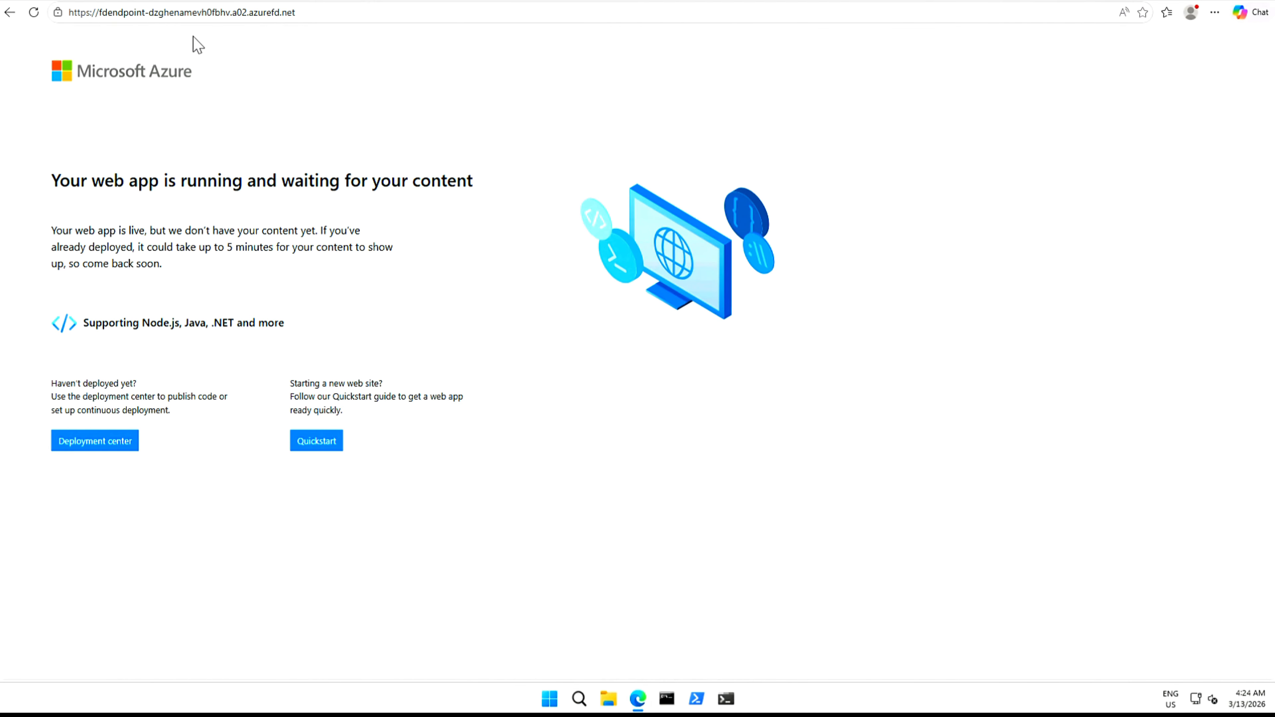
left_click(32, 15)
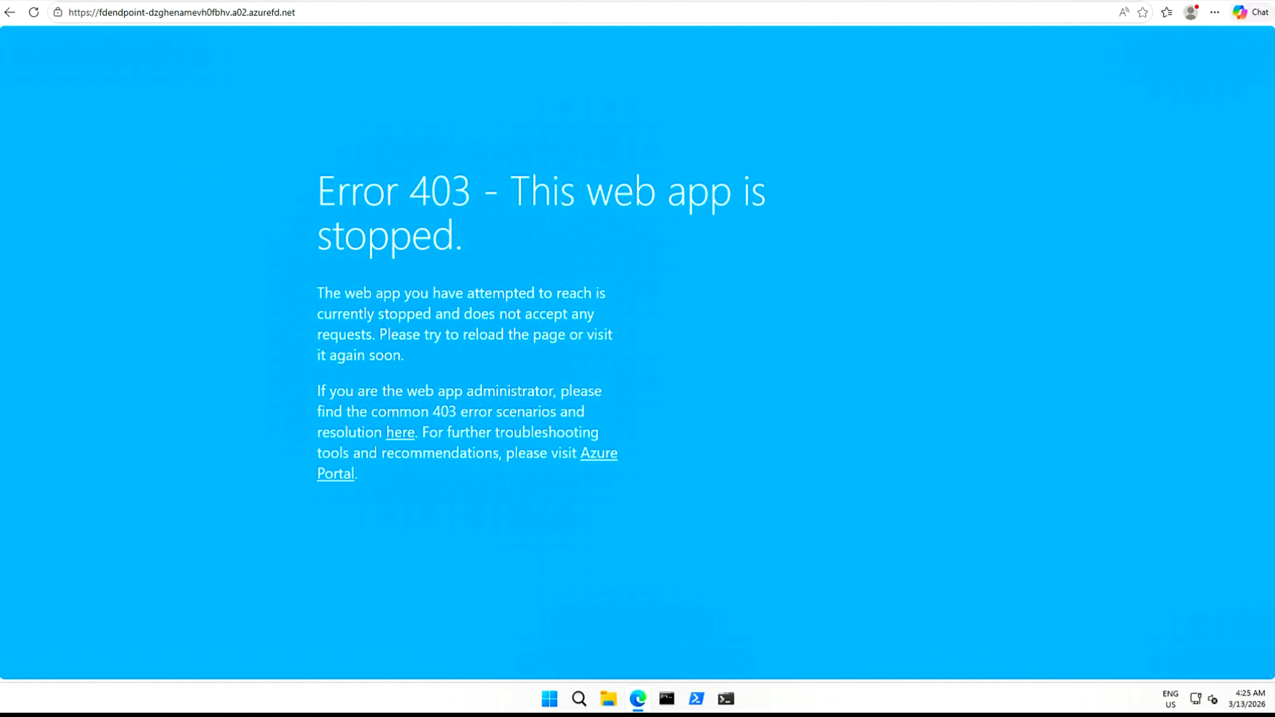
- Return to App Services in the Azure portal and start the WebAppContoso-1-59960476 web app
key("ctrl+Tab")
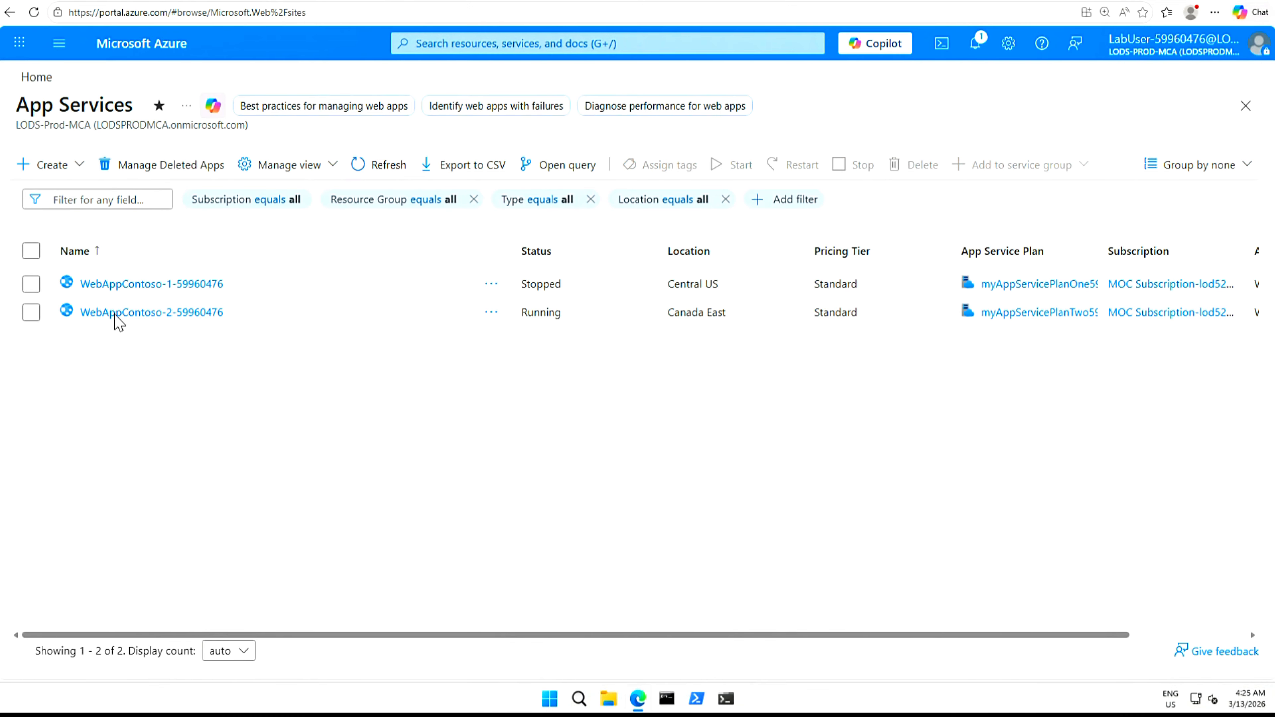
left_click(31, 284)
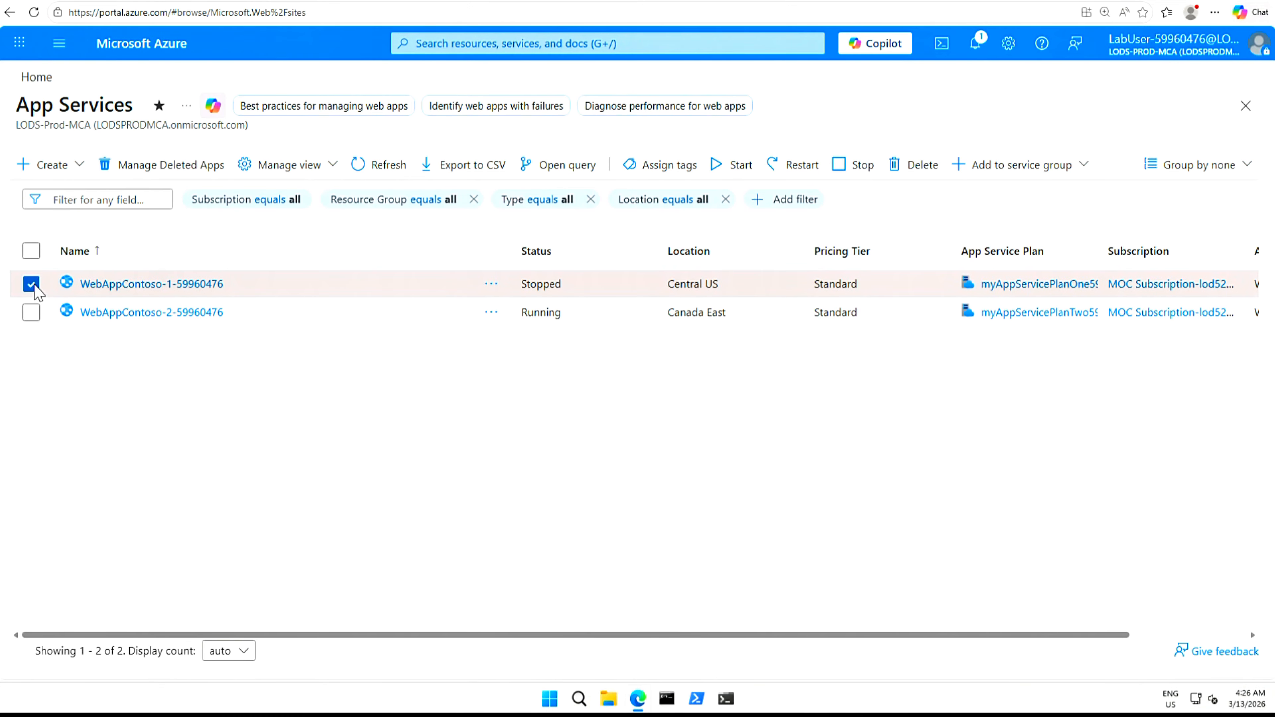
left_click(737, 165)
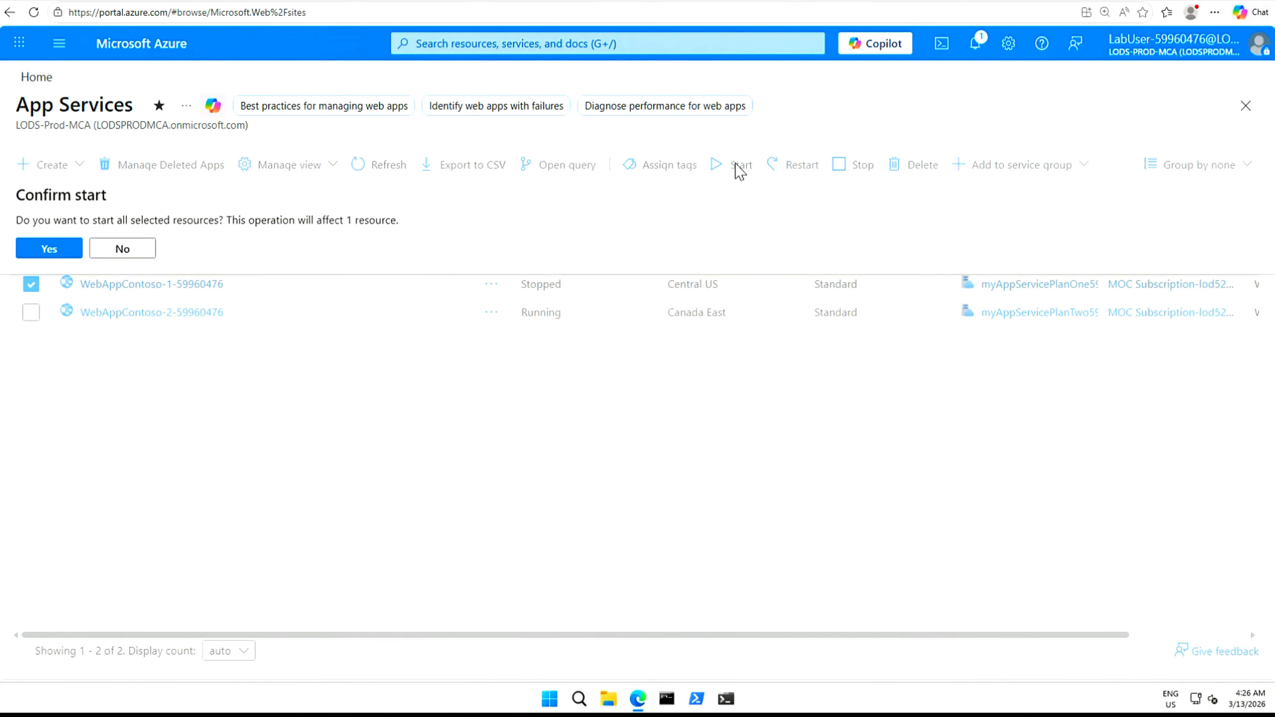
left_click(46, 249)
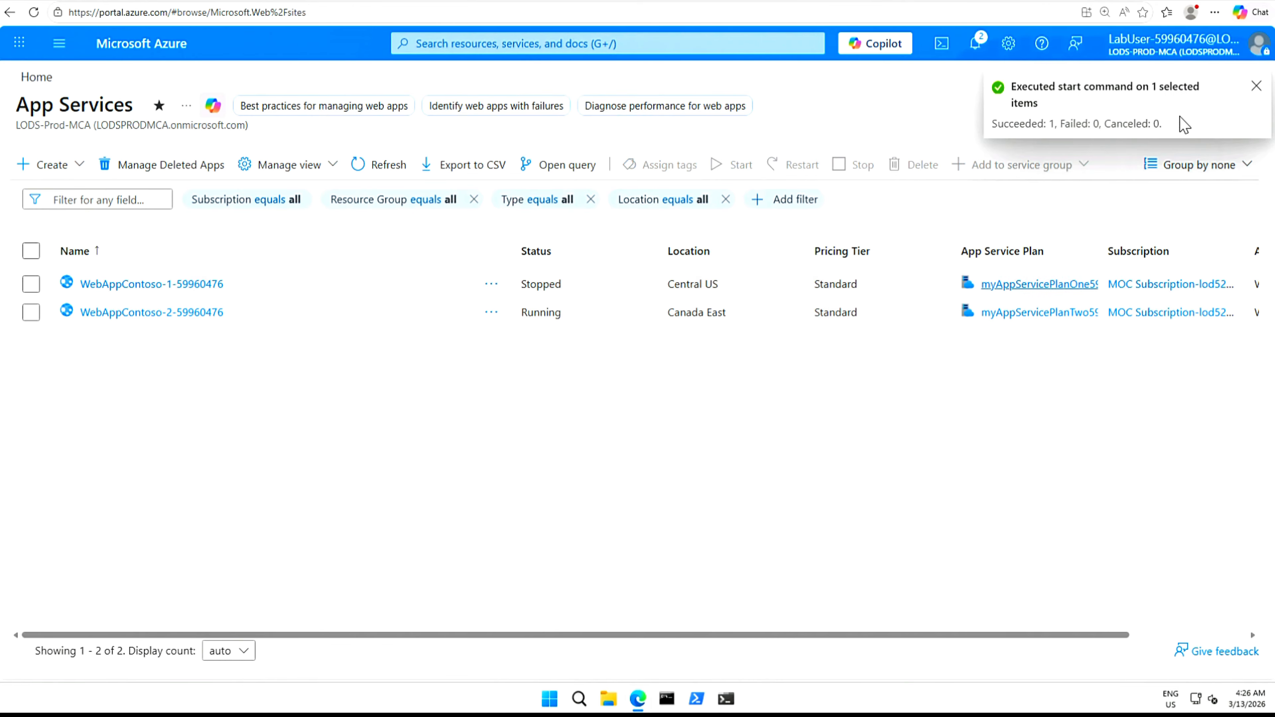
left_click(1257, 91)
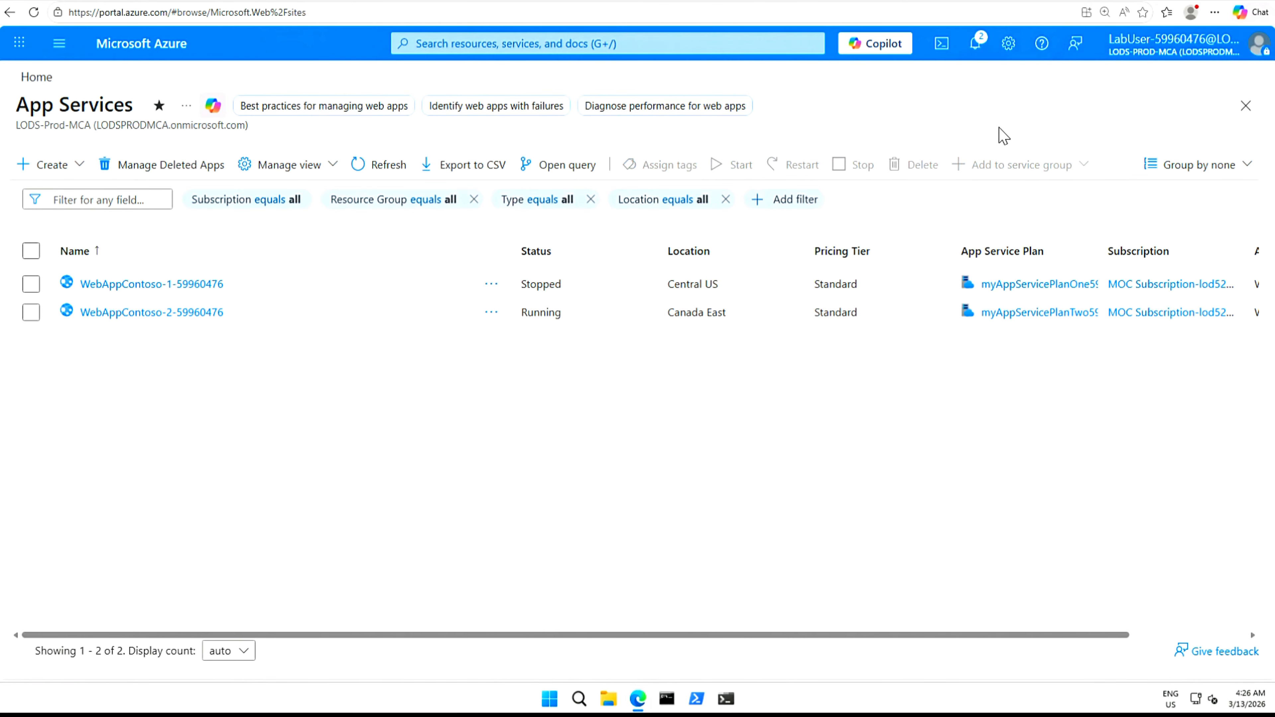
- Refresh the web app statuses and reload the Front Door endpoint page to test it with the restarted app
left_click(364, 168)
left_click(364, 169)
left_click(363, 168)
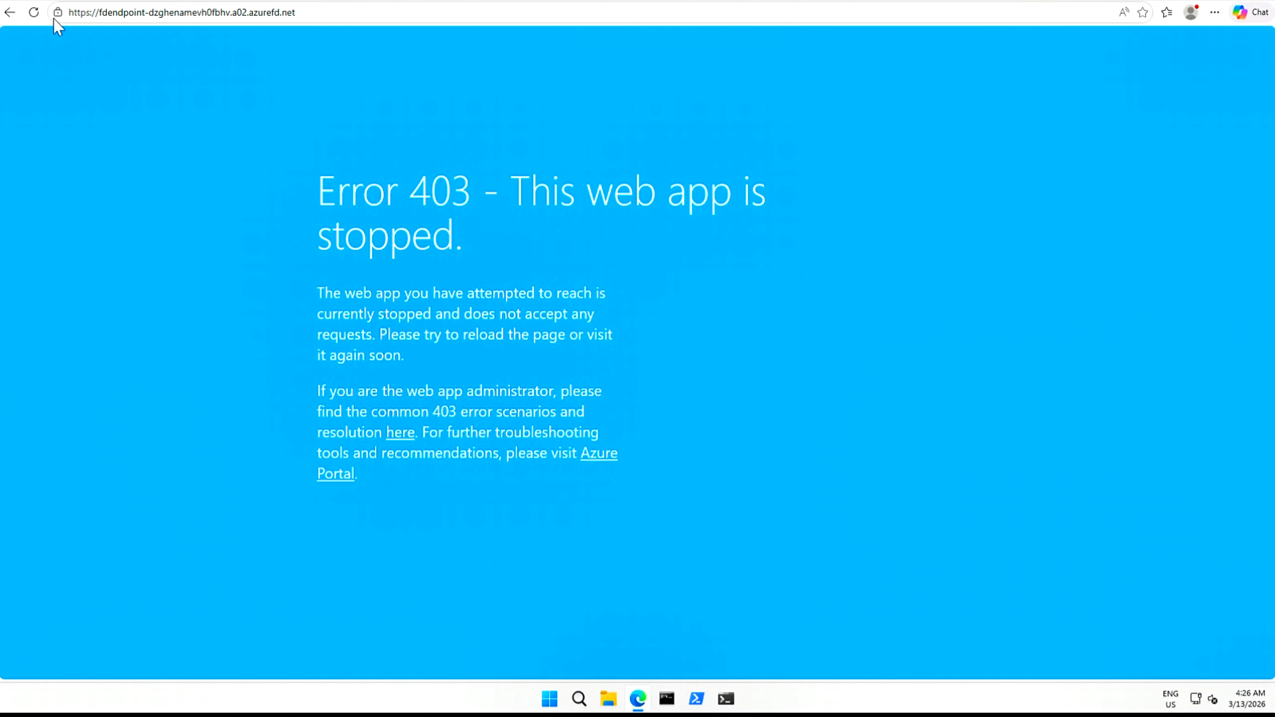
left_click(31, 17)
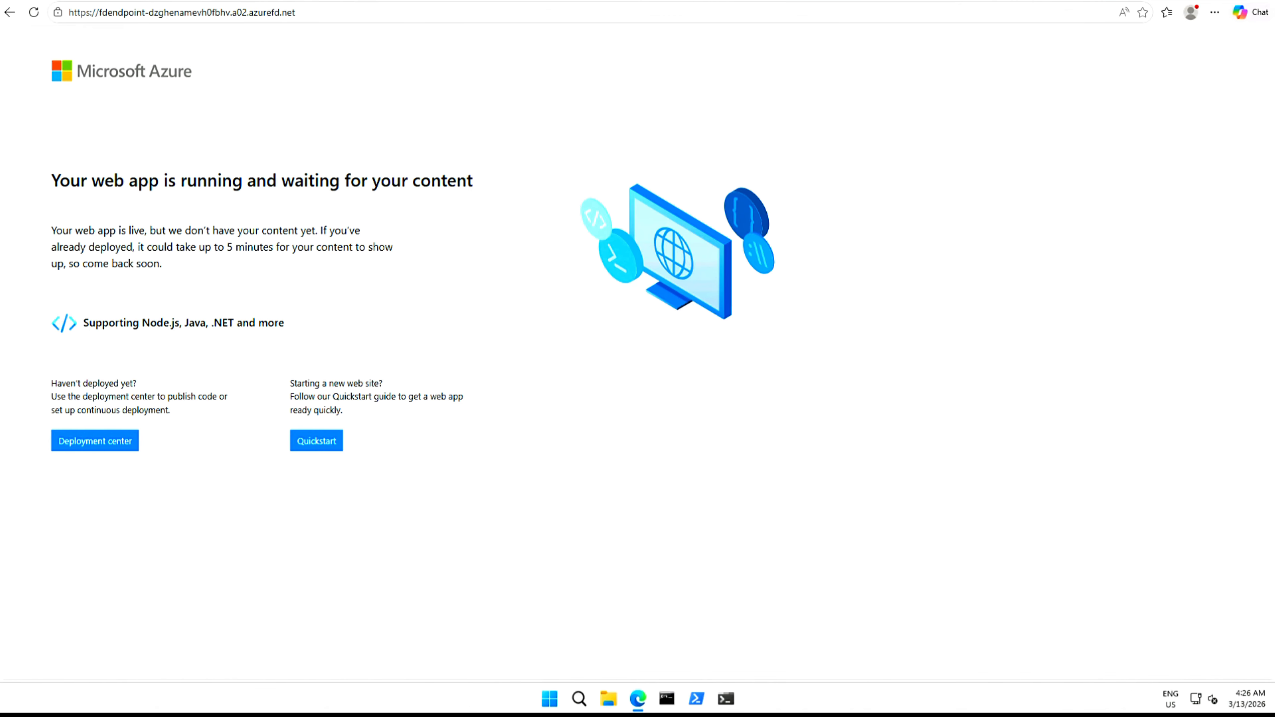
- Compare the endpoint page's heading with the expected page shown in Task 3 of the lab exercise instructions
key("alt+Tab")
left_click_drag(1196, 322, 1199, 429)
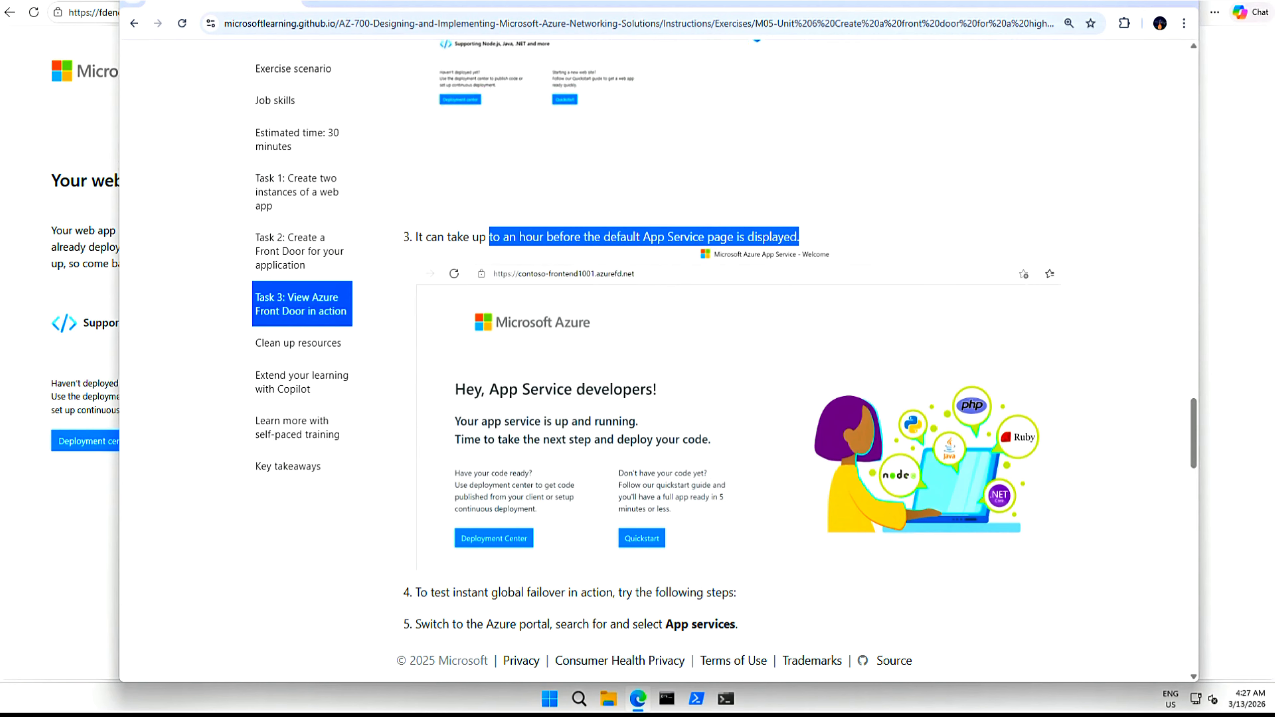
scroll(678, 217, "up", 4)
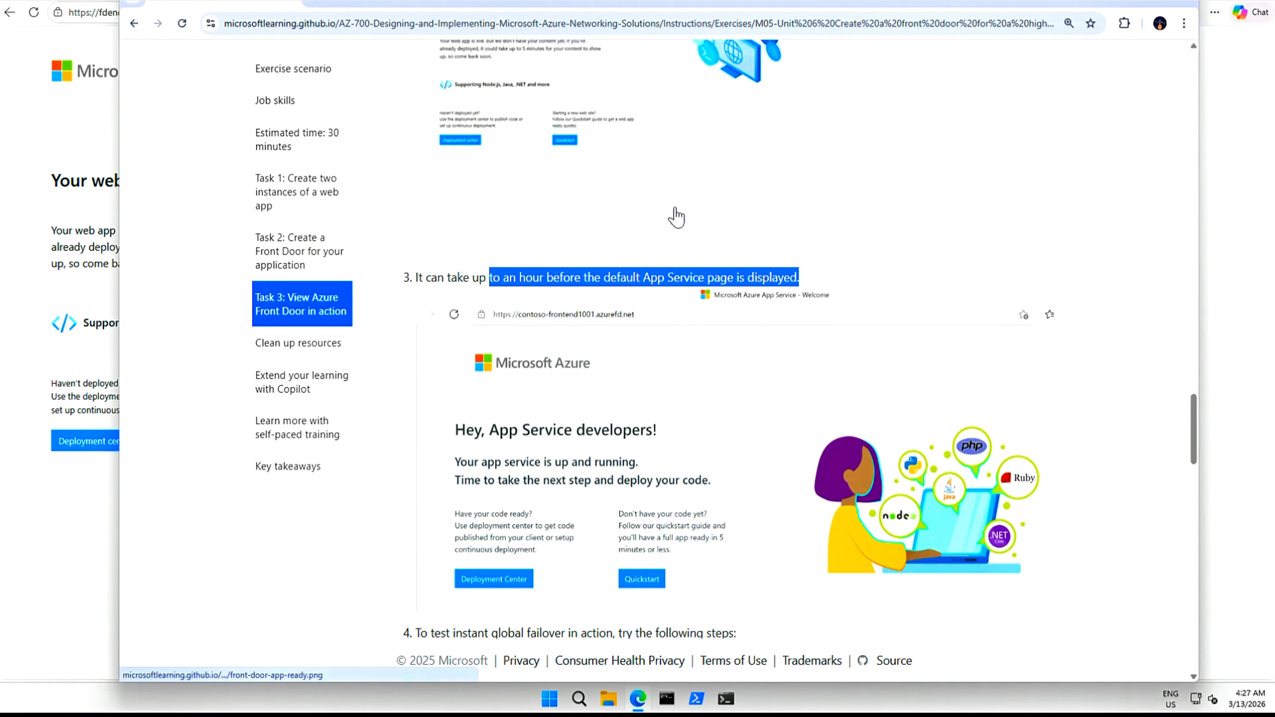
scroll(759, 397, "up", 1)
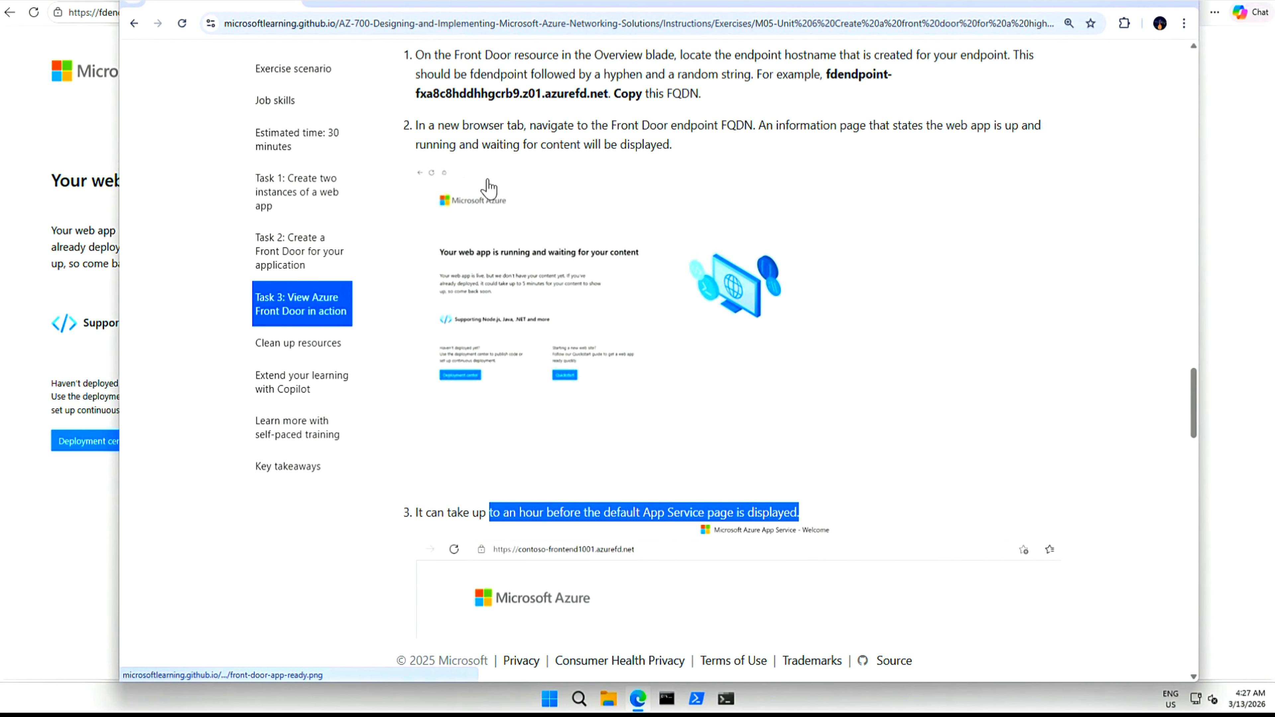
left_click(34, 301)
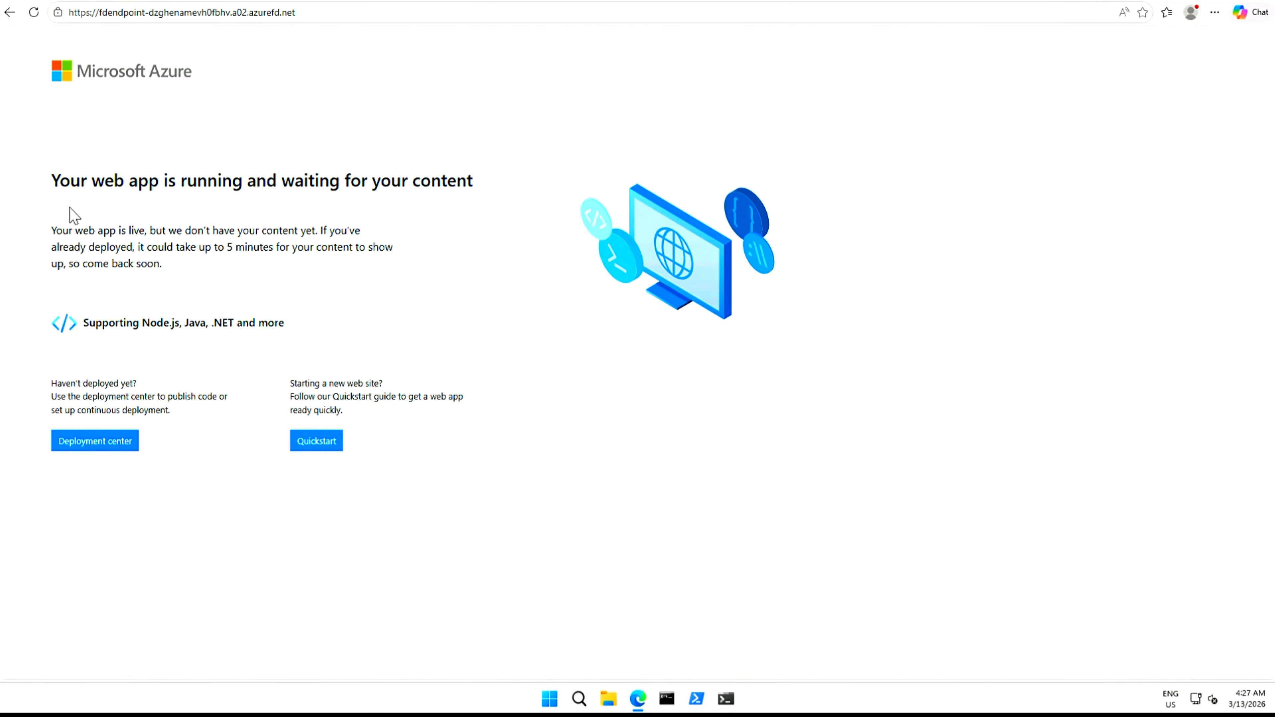
left_click_drag(48, 184, 266, 186)
left_click_drag(490, 184, 282, 183)
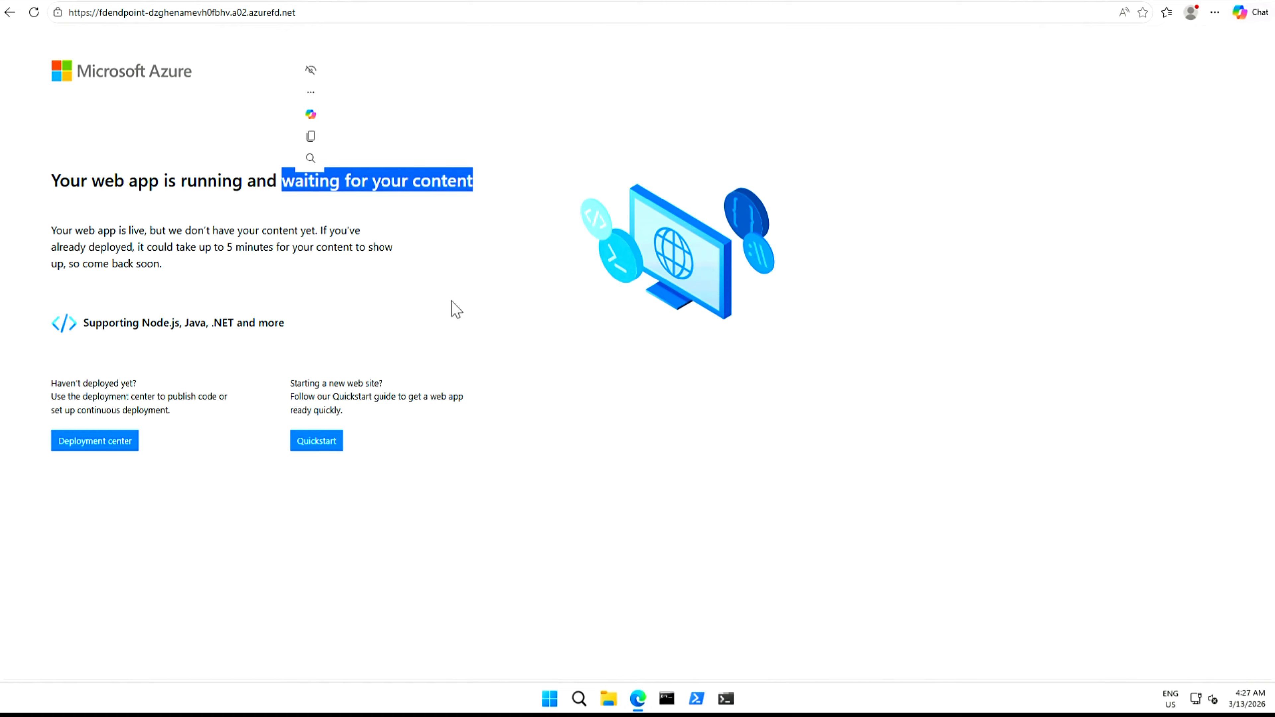
- Review the exercise's network diagram and the three tasks listed under Job skills in the lab instructions
key("alt+Tab")
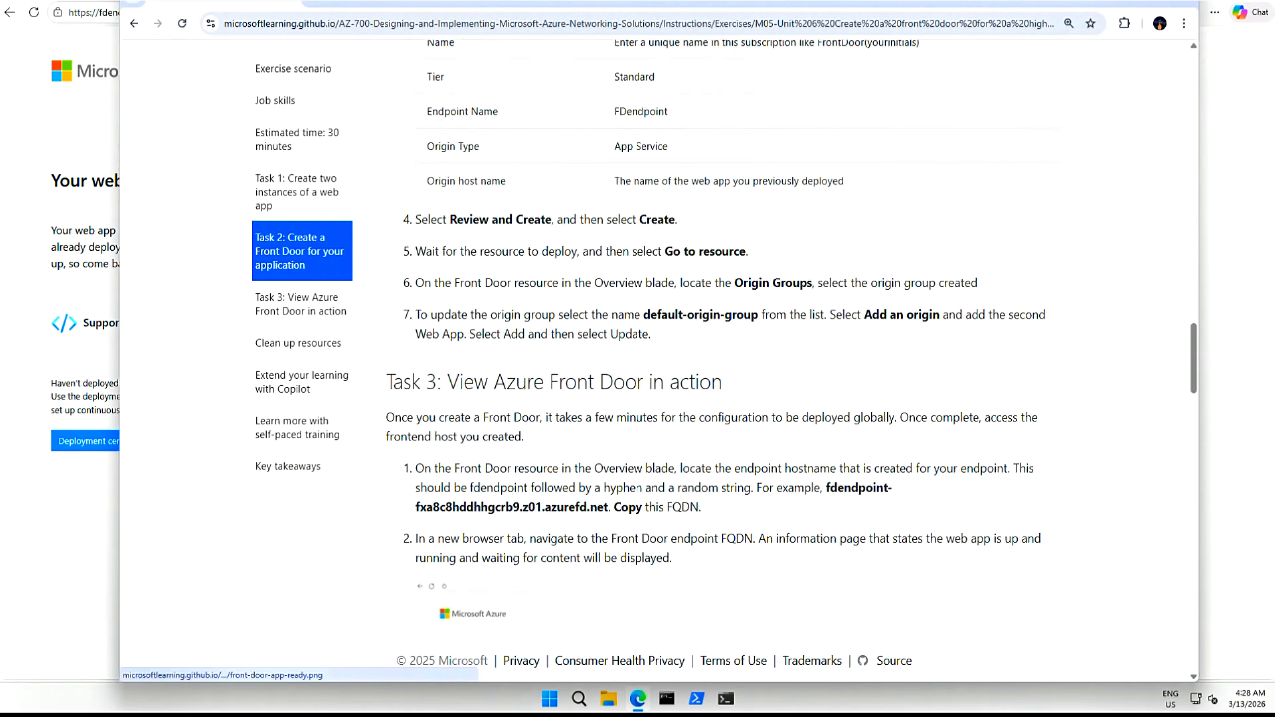
scroll(753, 271, "up", 20)
scroll(753, 270, "up", 10)
scroll(754, 275, "down", 5)
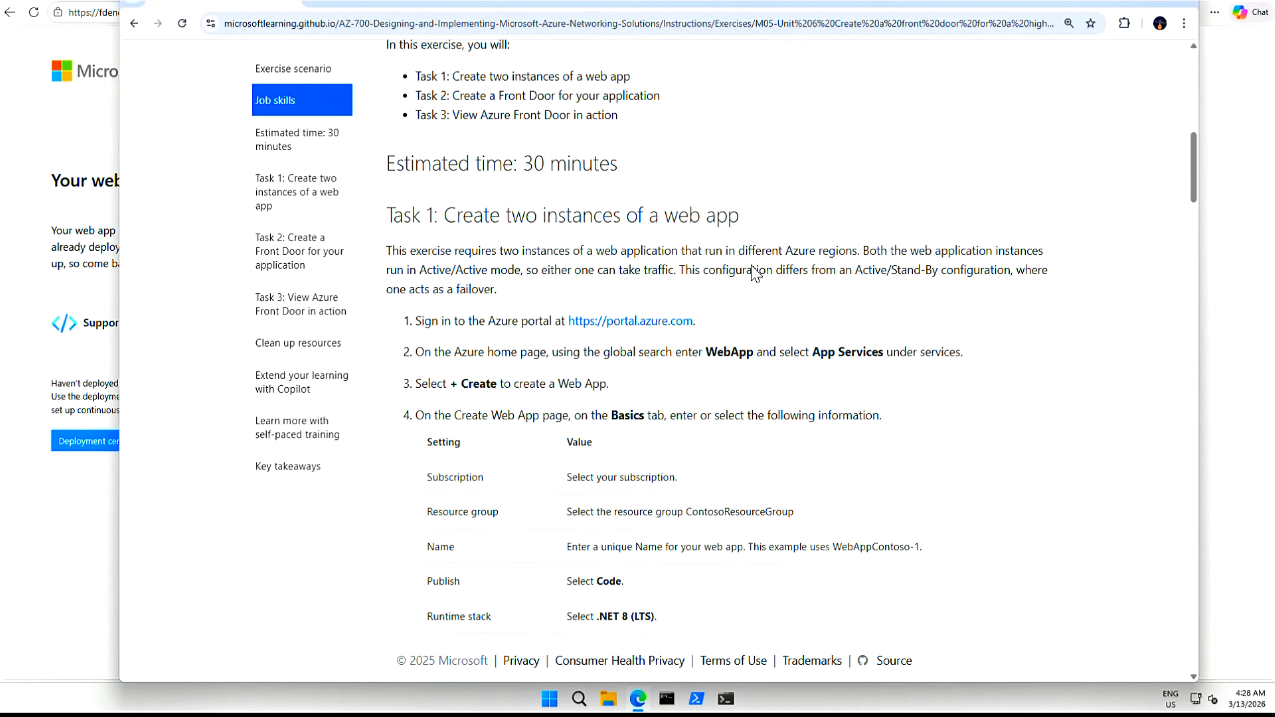
scroll(561, 256, "up", 6)
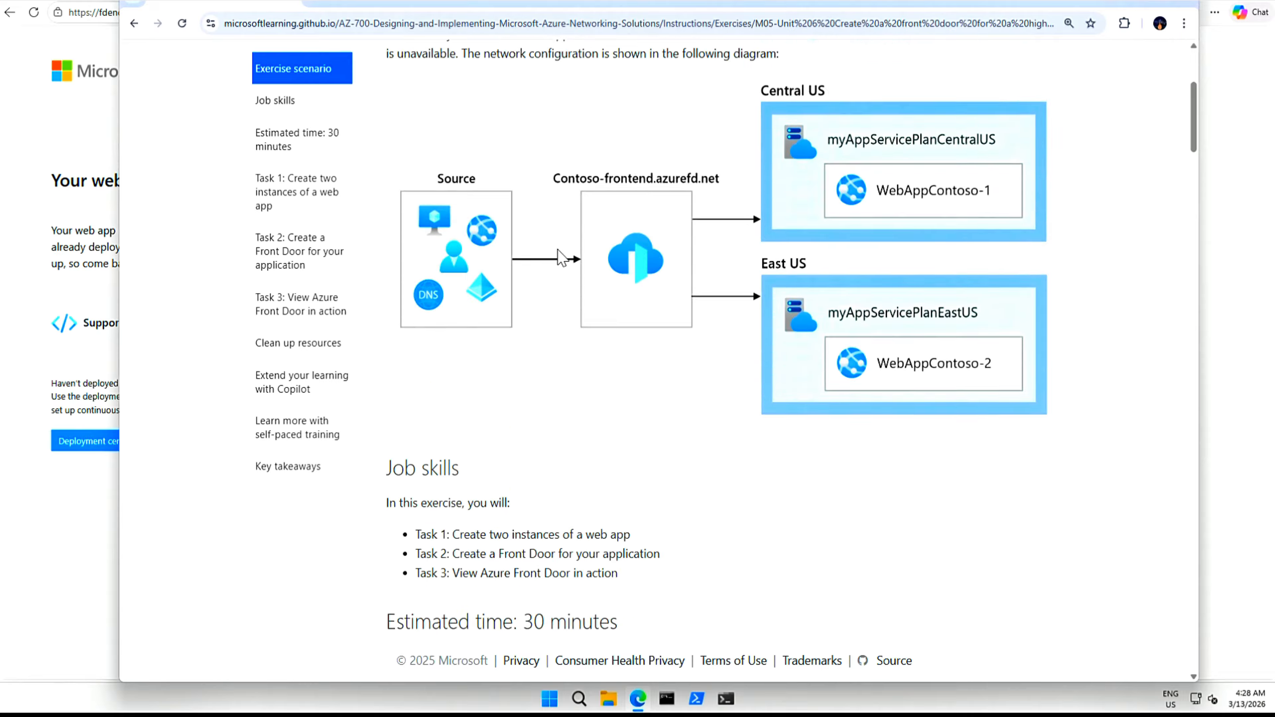
scroll(558, 259, "down", 4)
left_click_drag(634, 191, 453, 190)
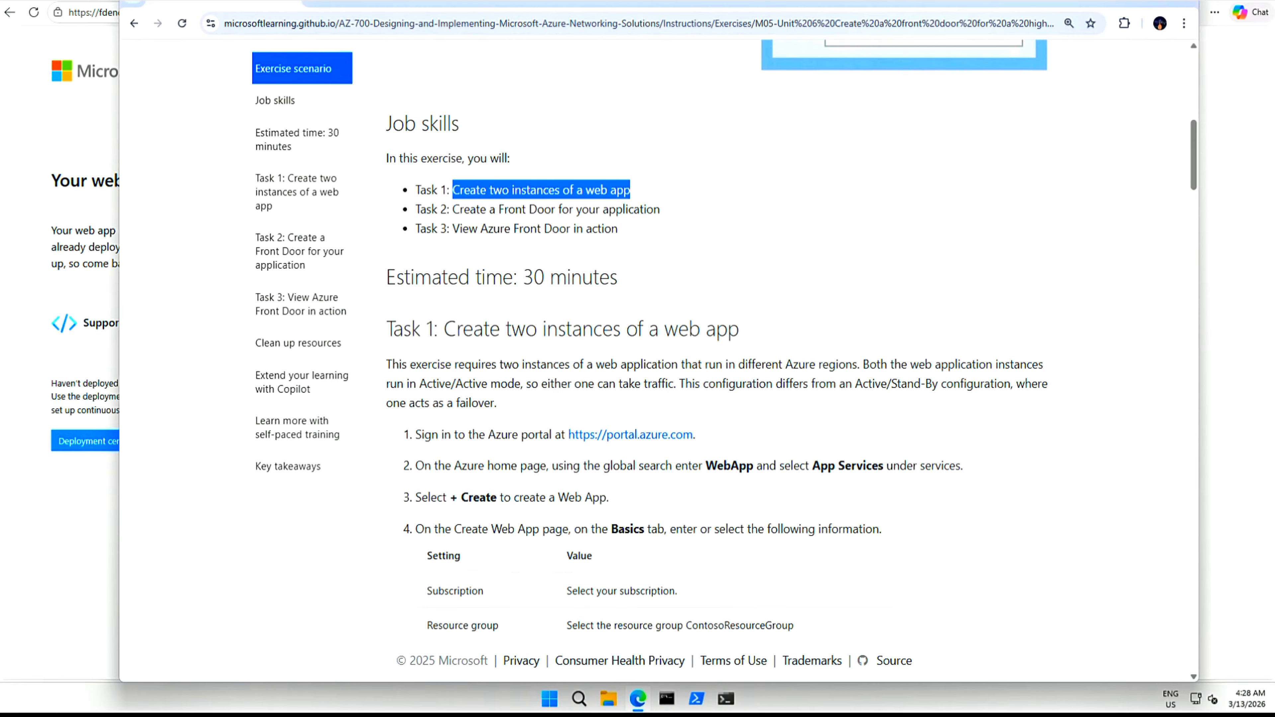
left_click_drag(664, 210, 447, 218)
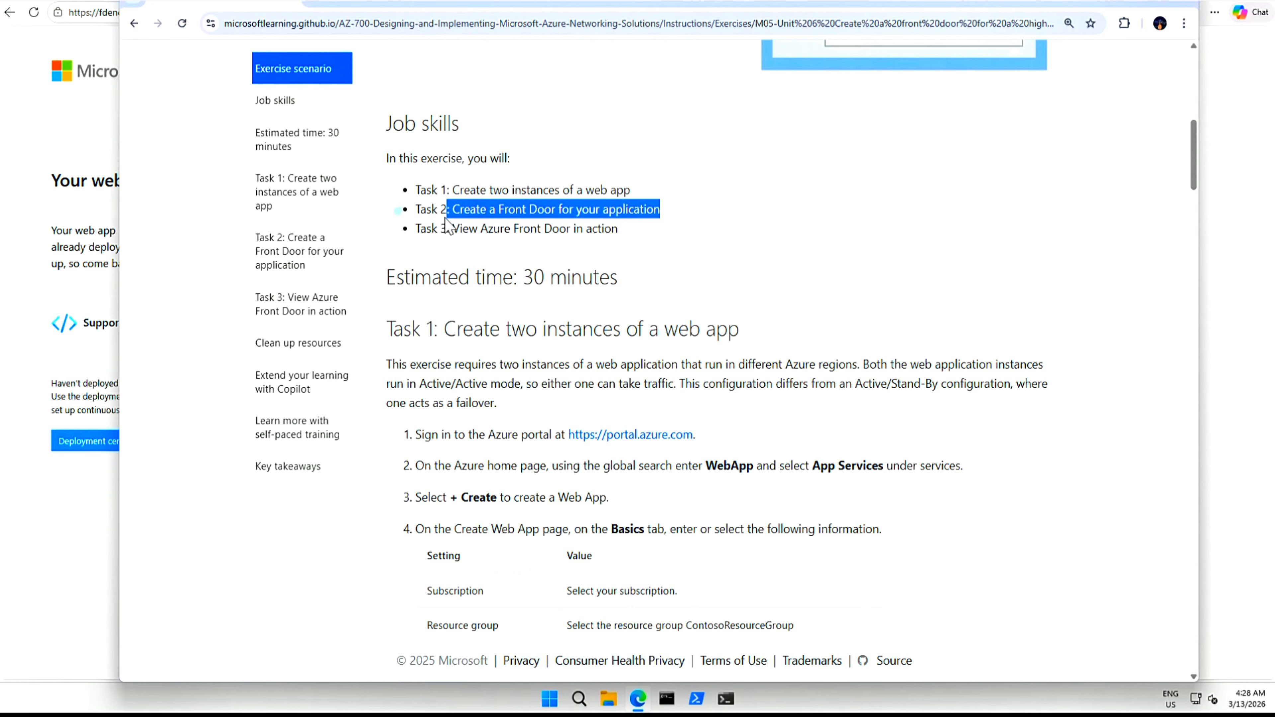
left_click_drag(631, 234, 459, 246)
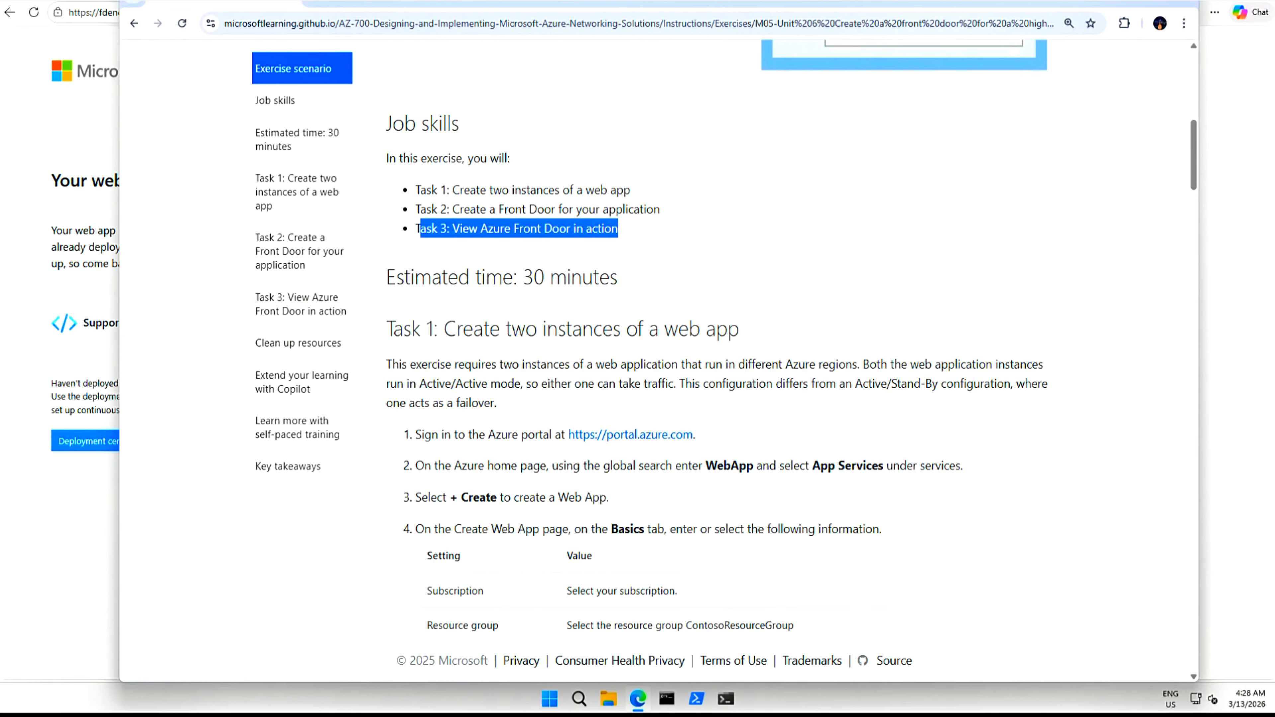
key("alt+Tab")
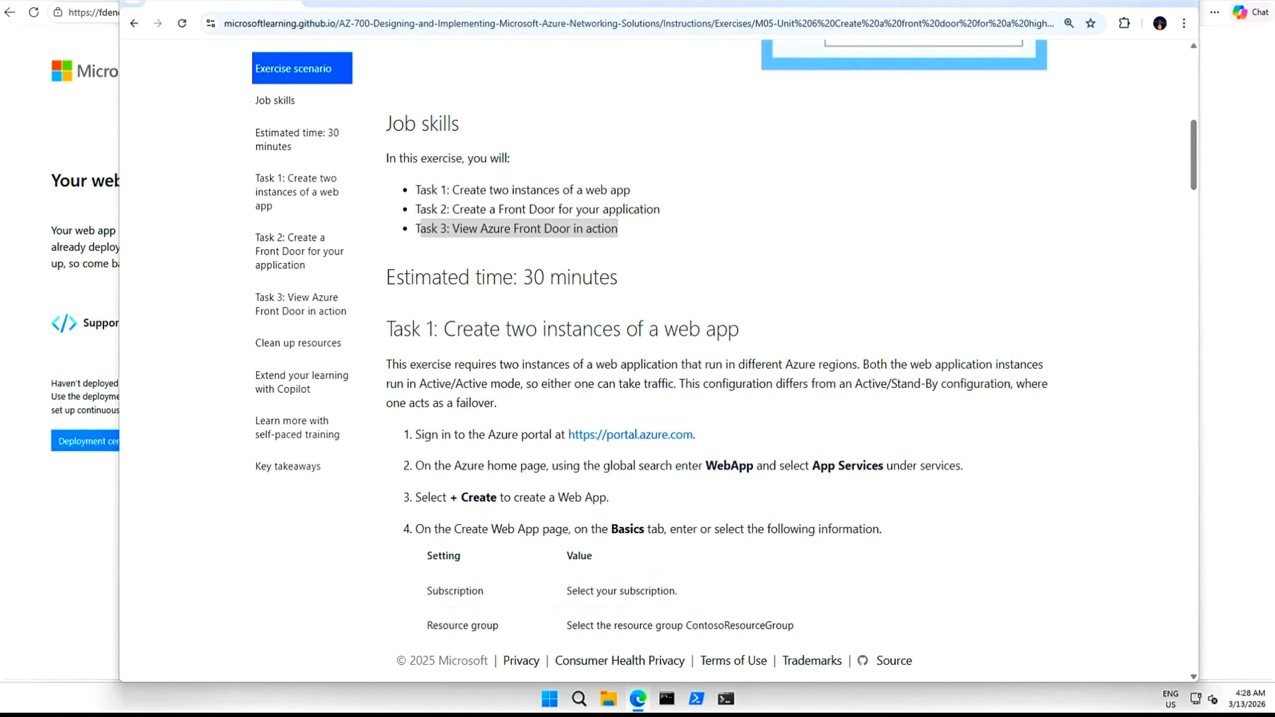